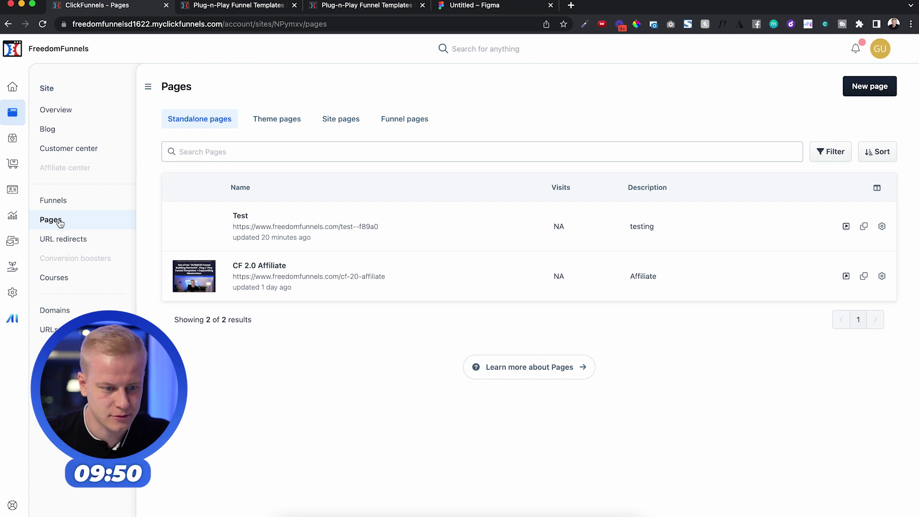
- Create a blank page named 'Funnel Templates', description '37', using the Gusten Sun style
left_click(870, 87)
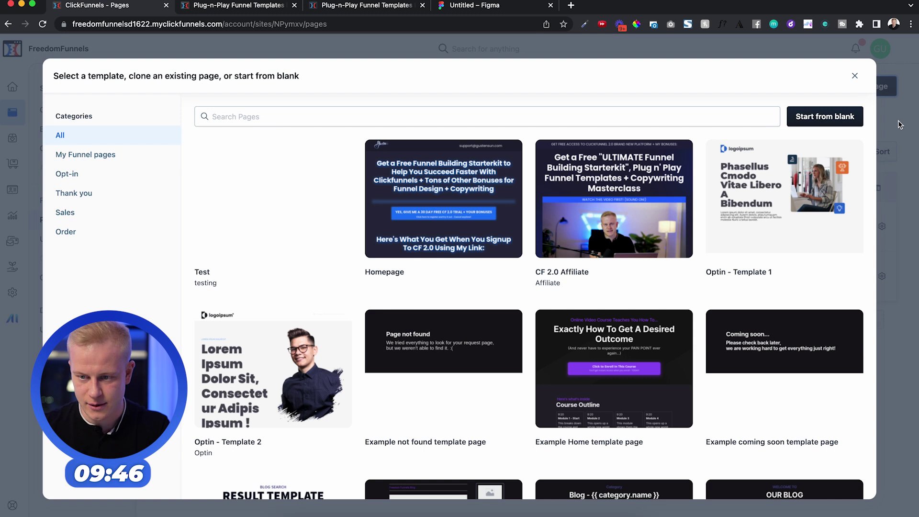
left_click(825, 117)
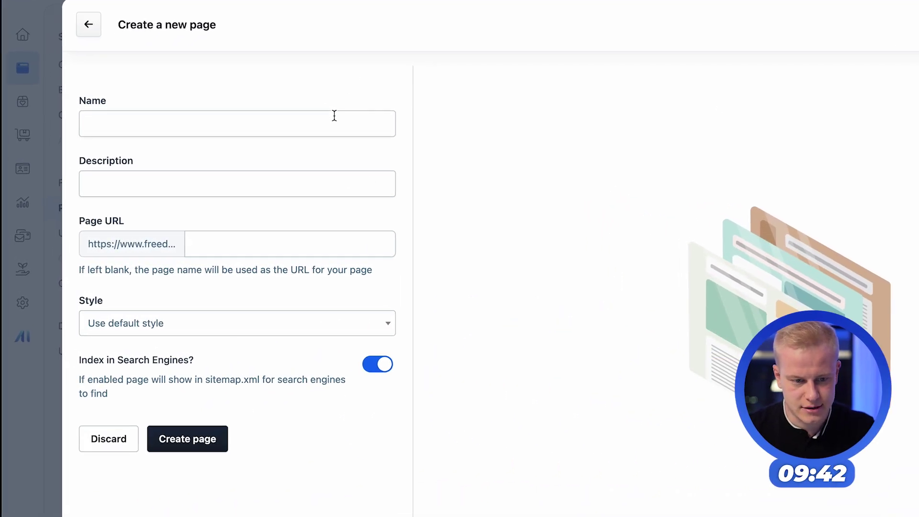
left_click(334, 116)
type("Funnel Templat")
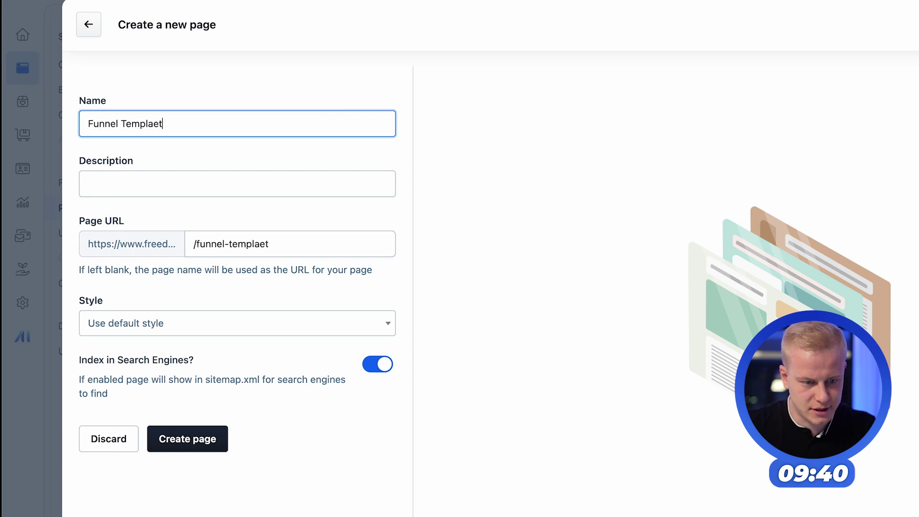
type("es")
left_click(238, 183)
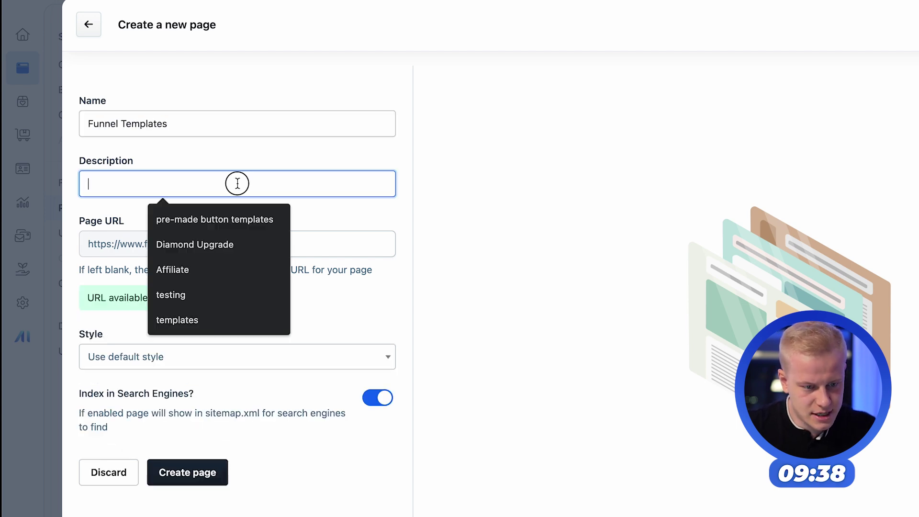
type("37")
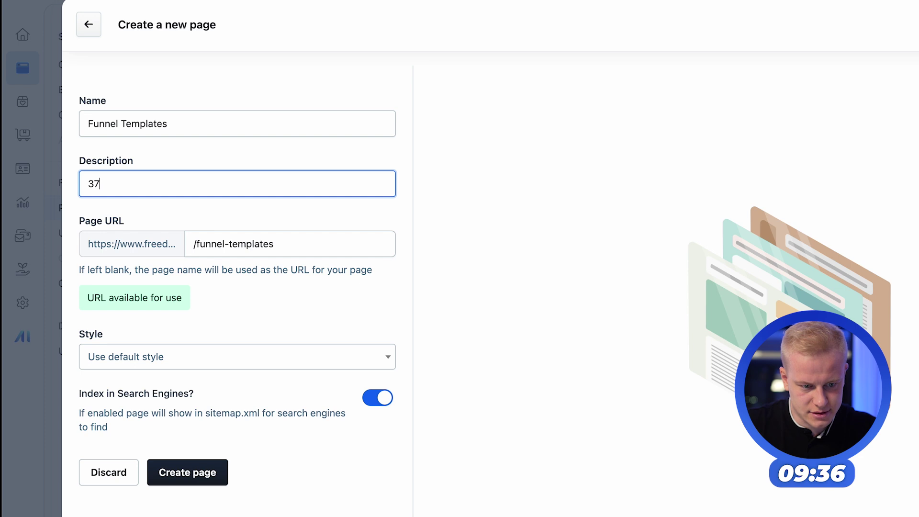
left_click(175, 367)
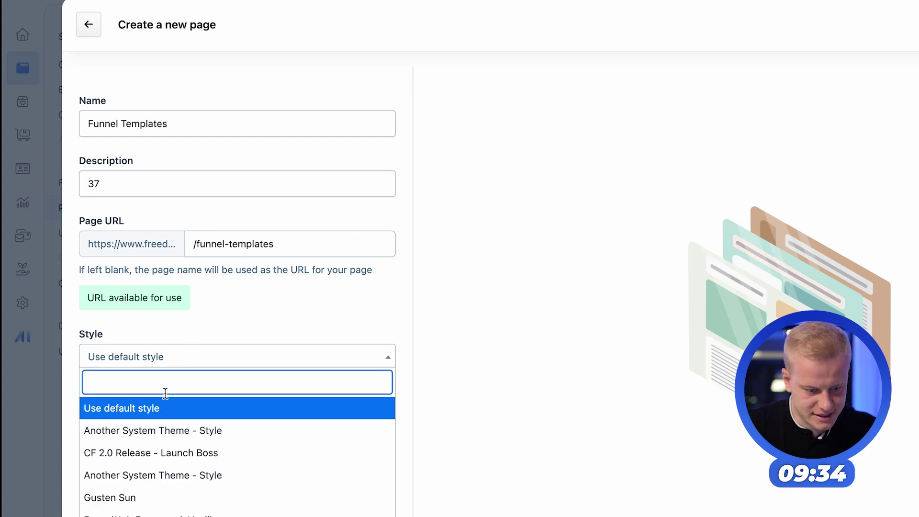
left_click(147, 489)
left_click(186, 474)
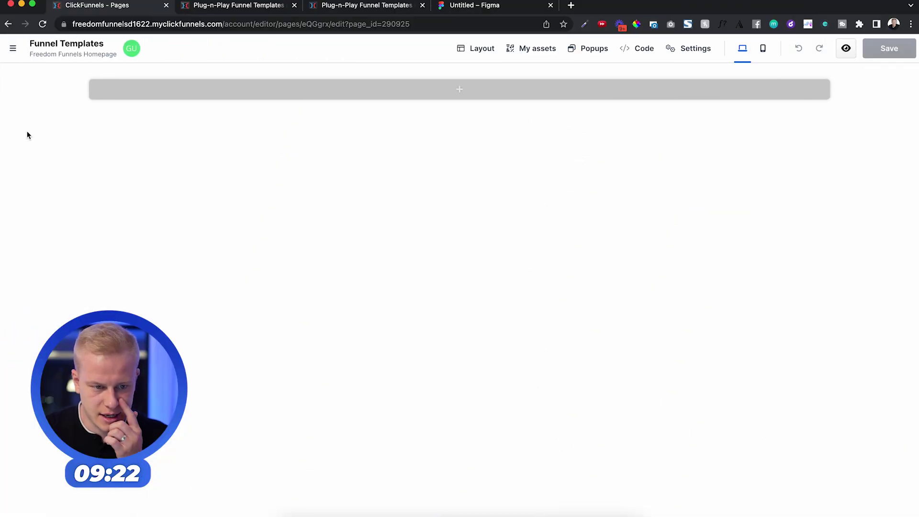
- Add a full-page section with a two-column row holding an image and a paragraph
left_click(399, 91)
left_click(697, 173)
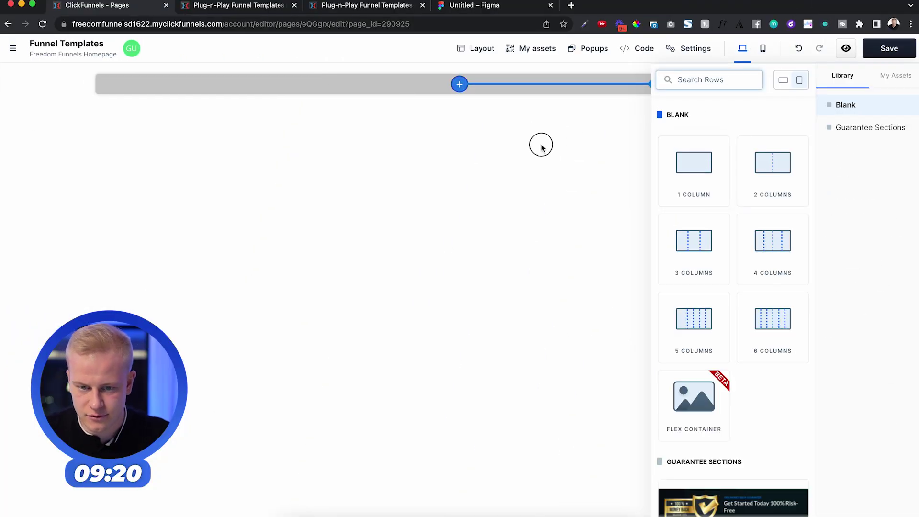
left_click(539, 137)
left_click(522, 84)
left_click(769, 143)
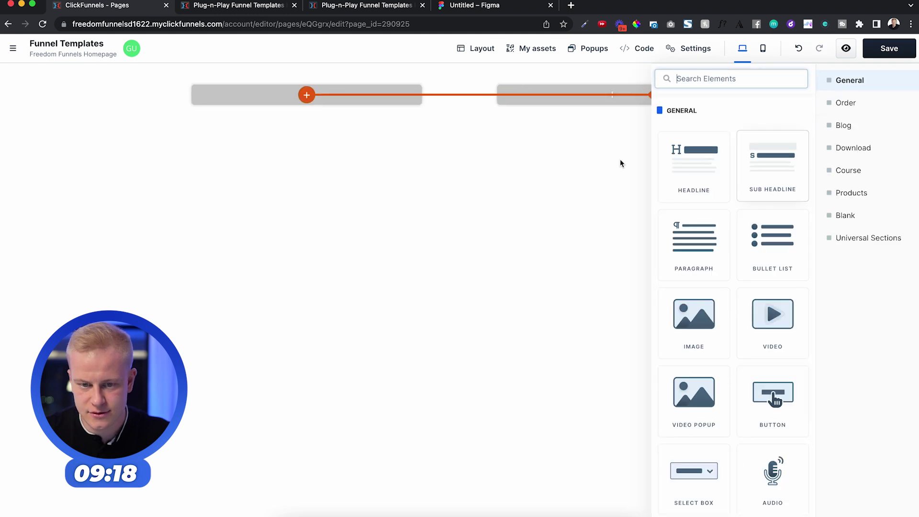
left_click(417, 98)
left_click(697, 311)
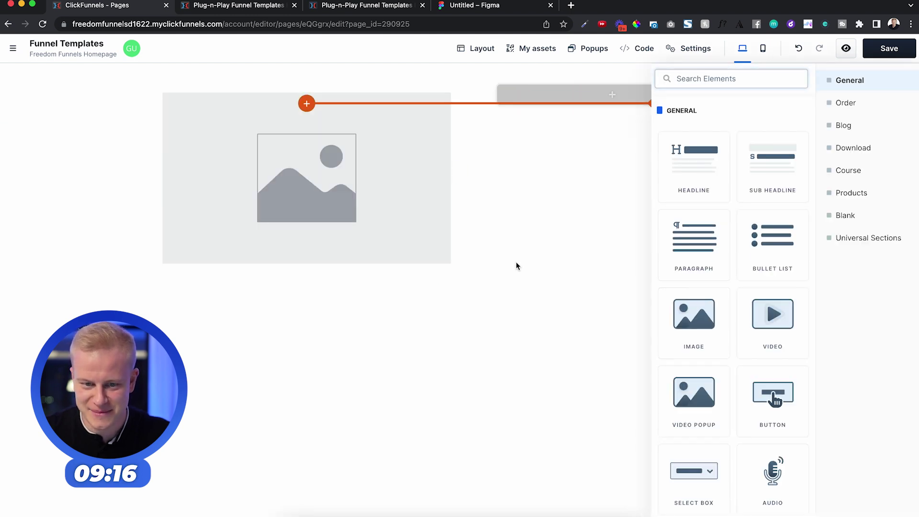
left_click(539, 96)
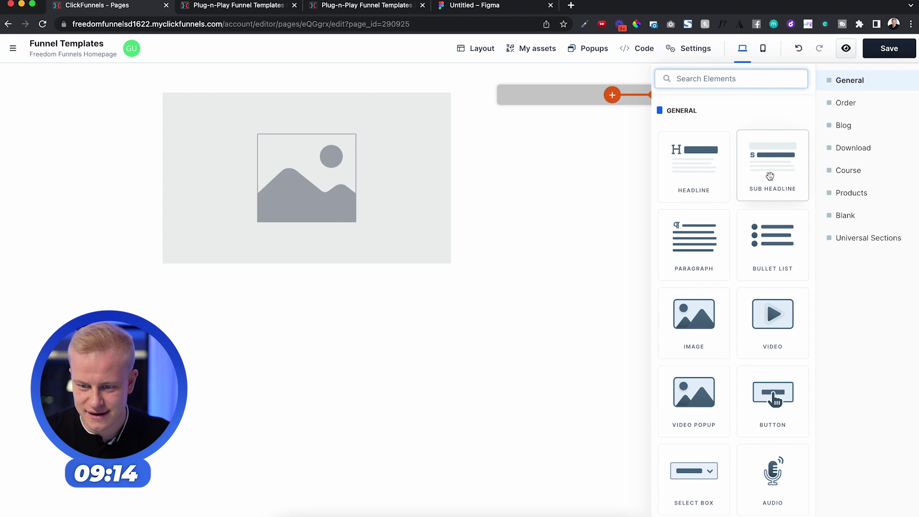
left_click(694, 242)
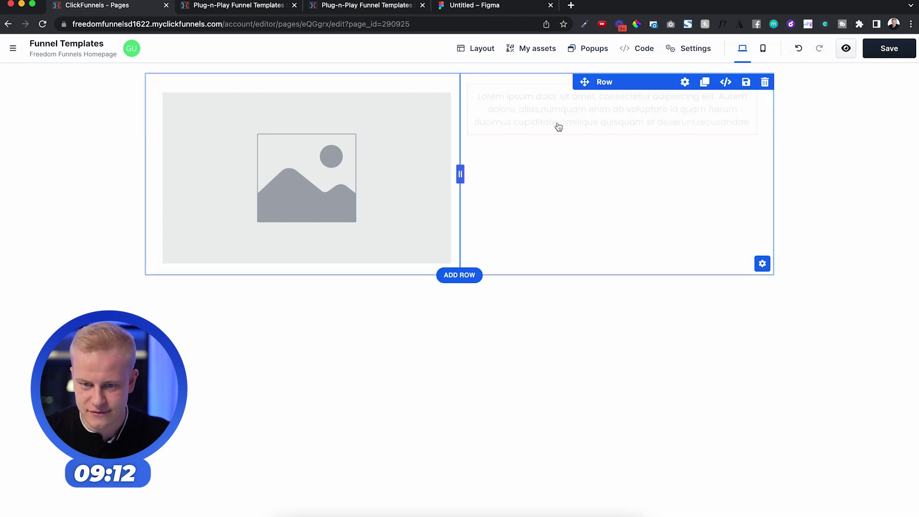
- Set the paragraph text colour to near-black 0e0e0e and enter the contact address
left_click(557, 124)
left_click(816, 390)
left_click_drag(718, 376, 629, 429)
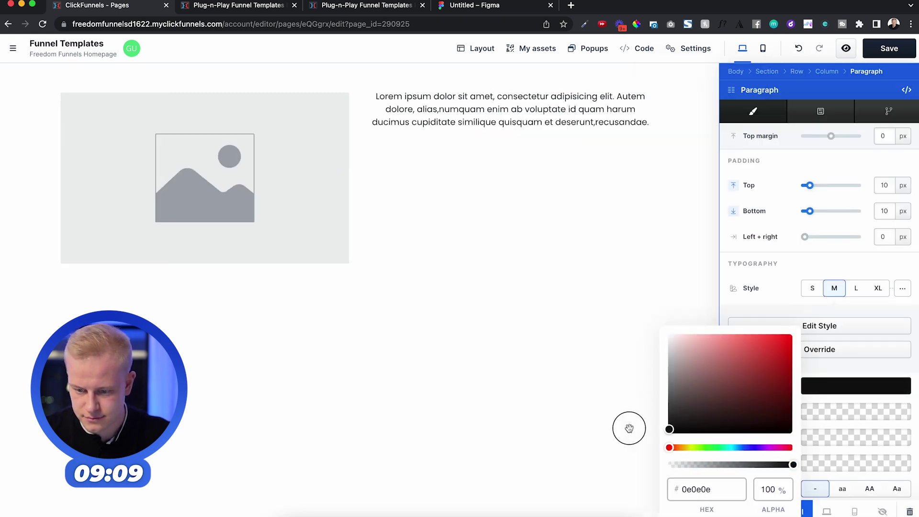
left_click(494, 282)
left_click(727, 134)
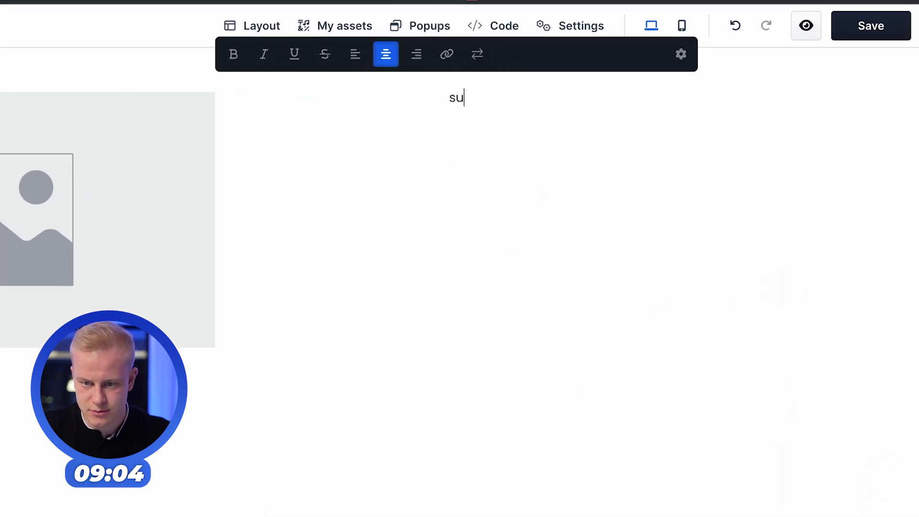
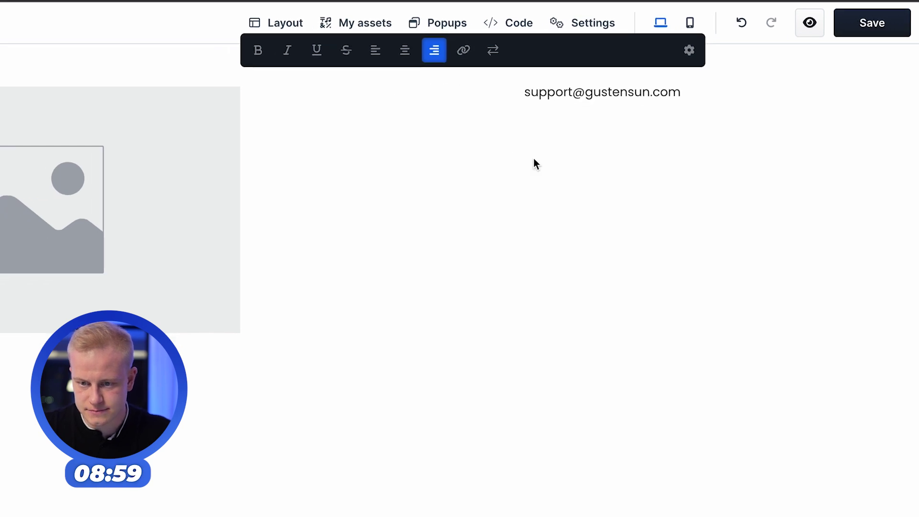
- Set the image width in px and align it left in its column
left_click(267, 137)
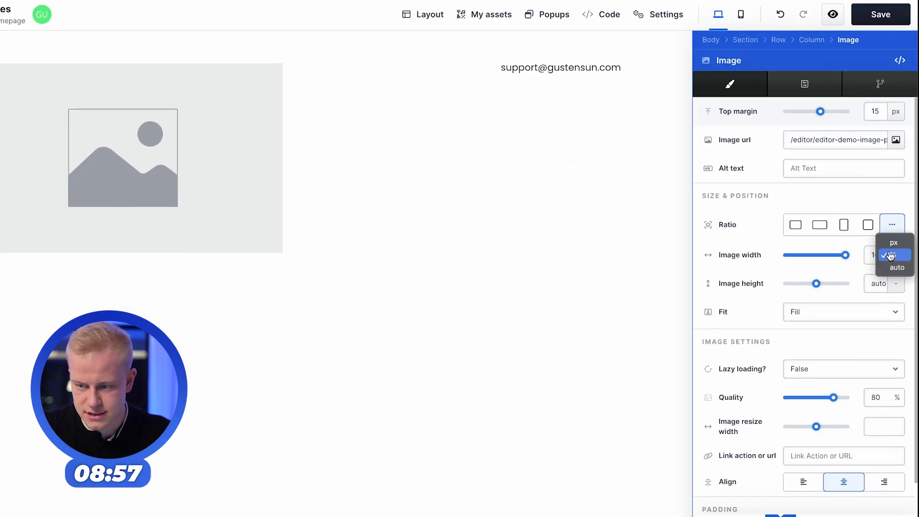
left_click(879, 245)
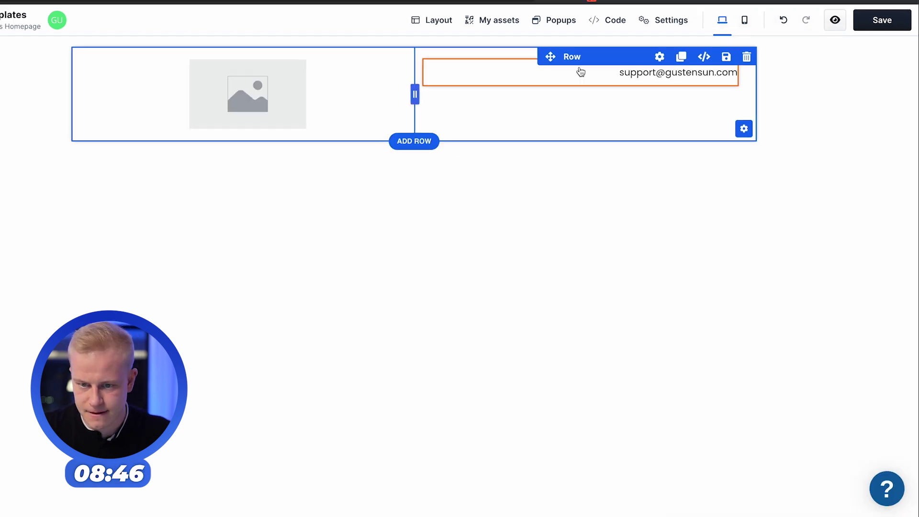
left_click(819, 471)
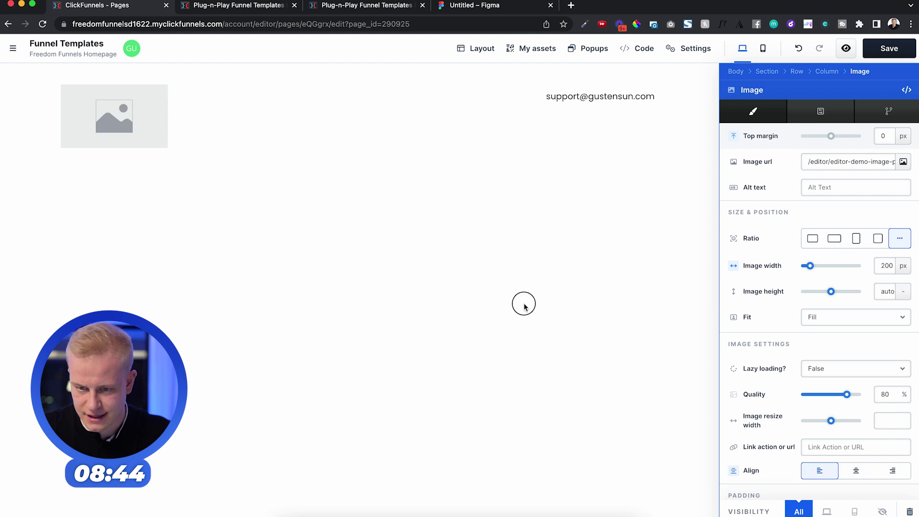
left_click(524, 304)
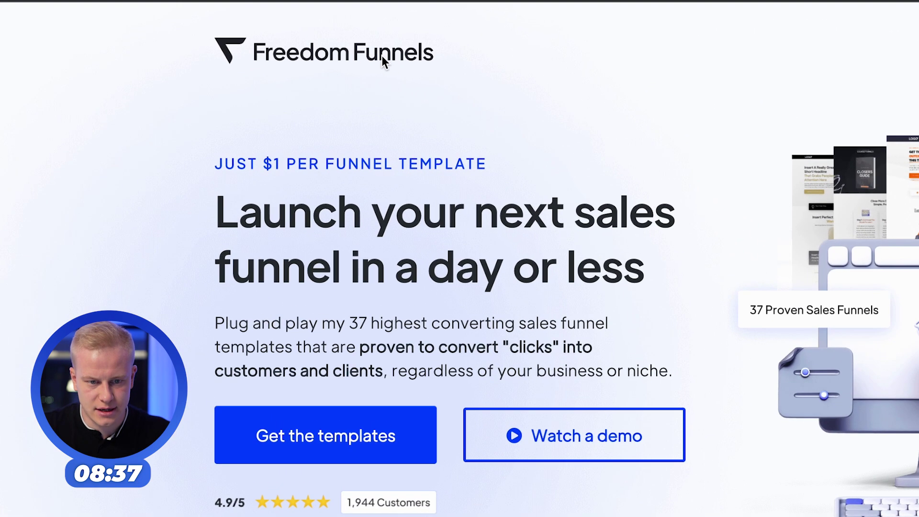
- Set the header image to the copied Freedom Funnels logo address, then copy the Launch headline
right_click(383, 55)
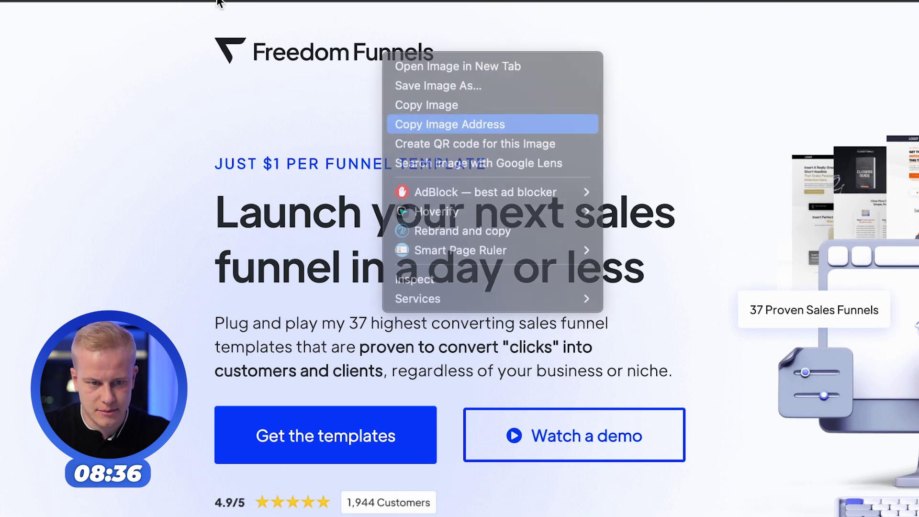
left_click(450, 124)
left_click(247, 129)
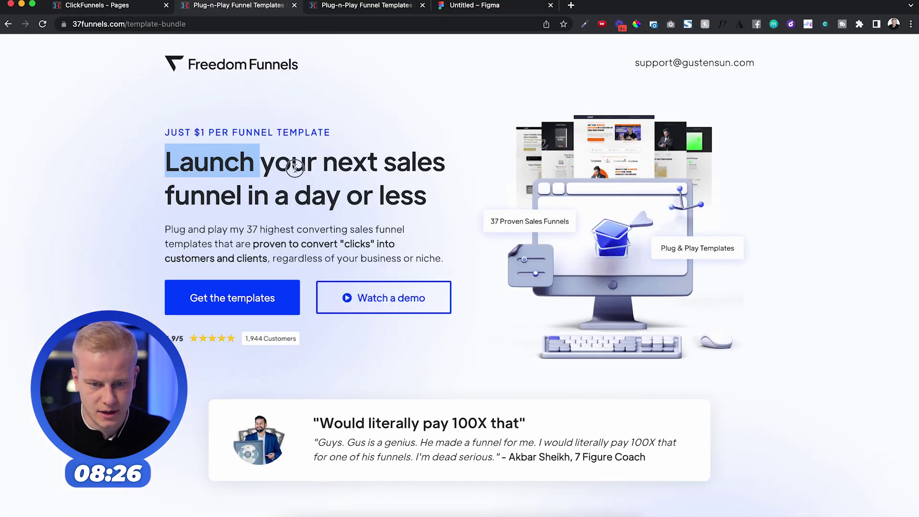
left_click_drag(298, 165, 433, 195)
key("ctrl+c")
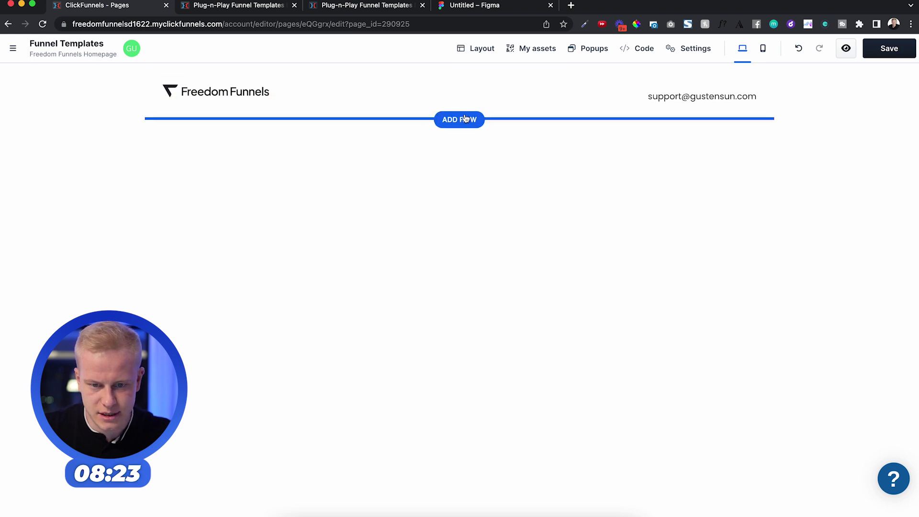
- Add a two-column row with a left-aligned headline containing the pasted Launch text
left_click(463, 120)
left_click(759, 159)
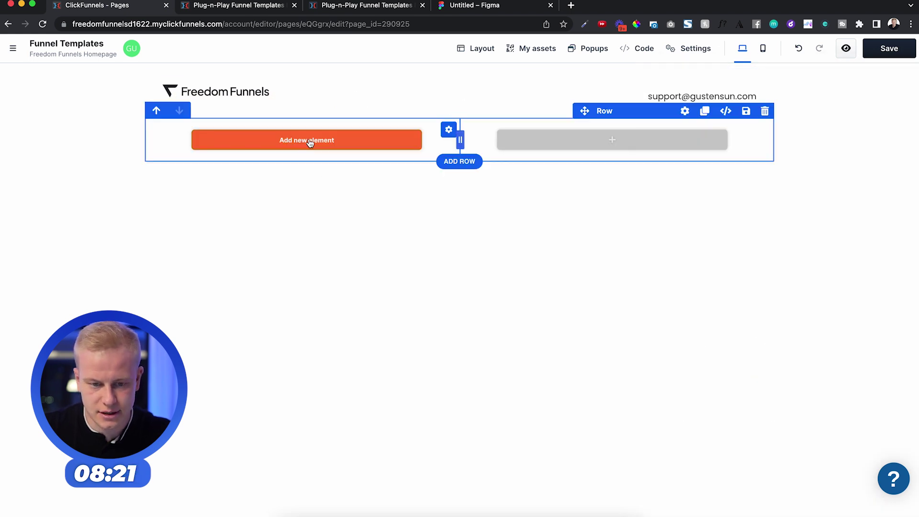
left_click(672, 184)
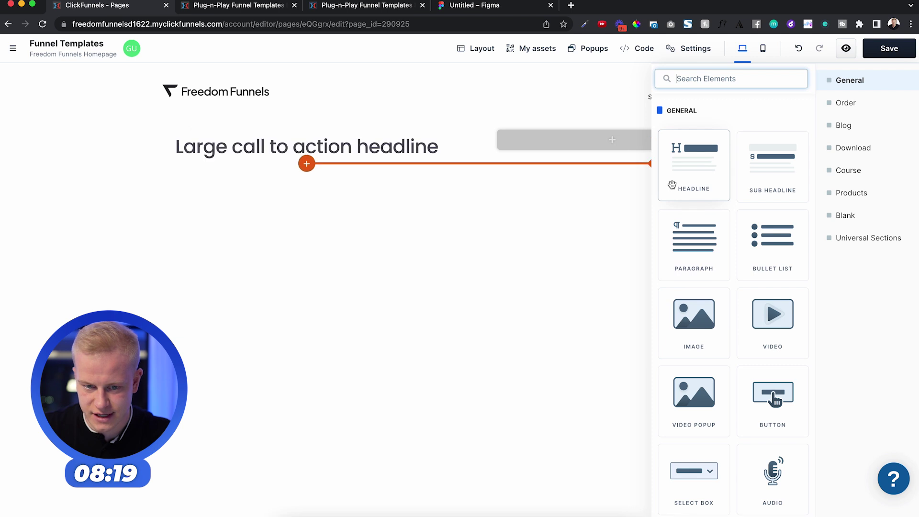
left_click(350, 149)
key("ctrl+a")
key("ctrl+v")
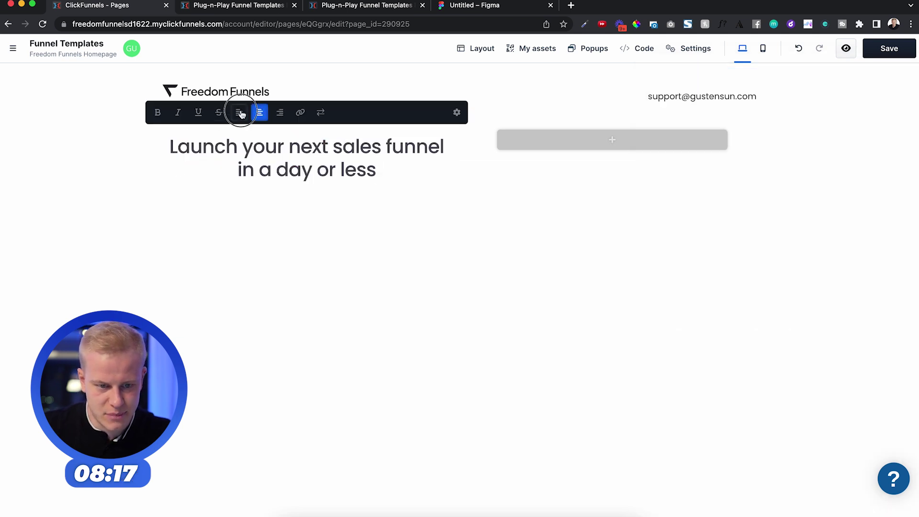
left_click(240, 114)
left_click(82, 156)
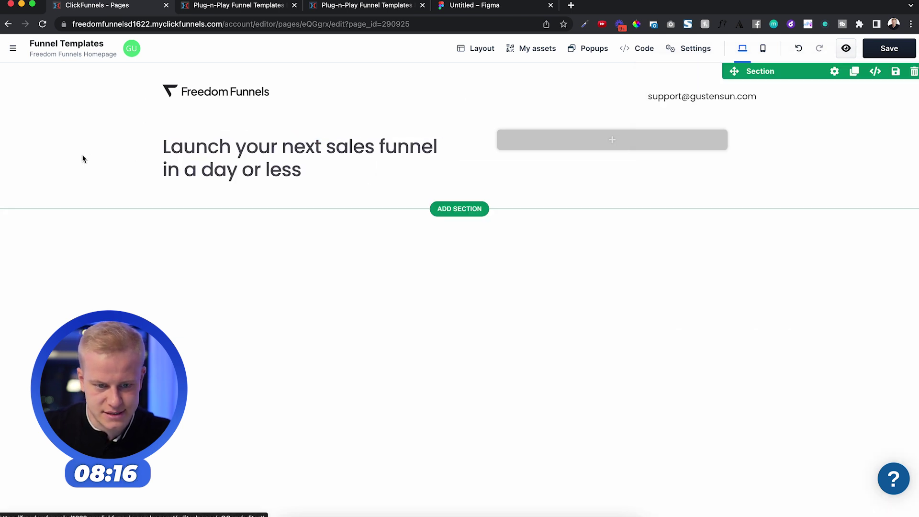
- Copy the reference intro paragraph into a left-aligned sub headline under the headline
left_click(229, 5)
double_click(291, 230)
triple_click(290, 231)
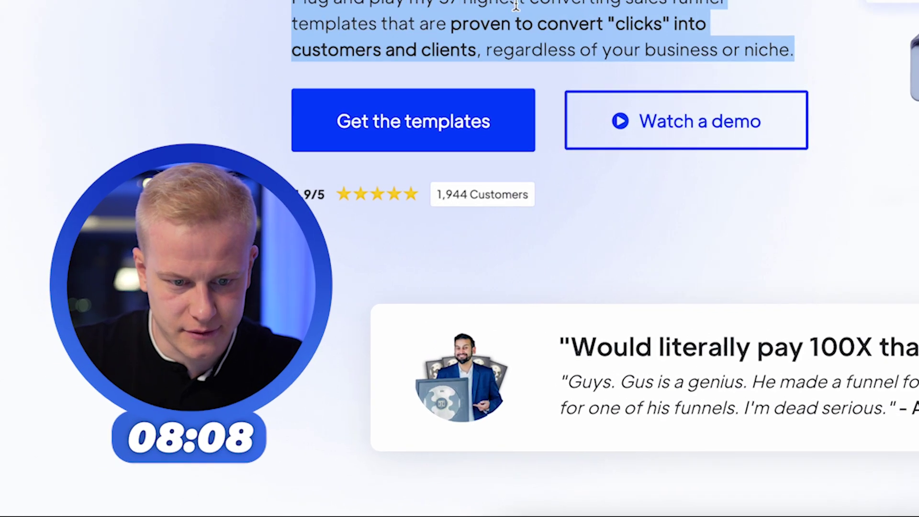
left_click(425, 143)
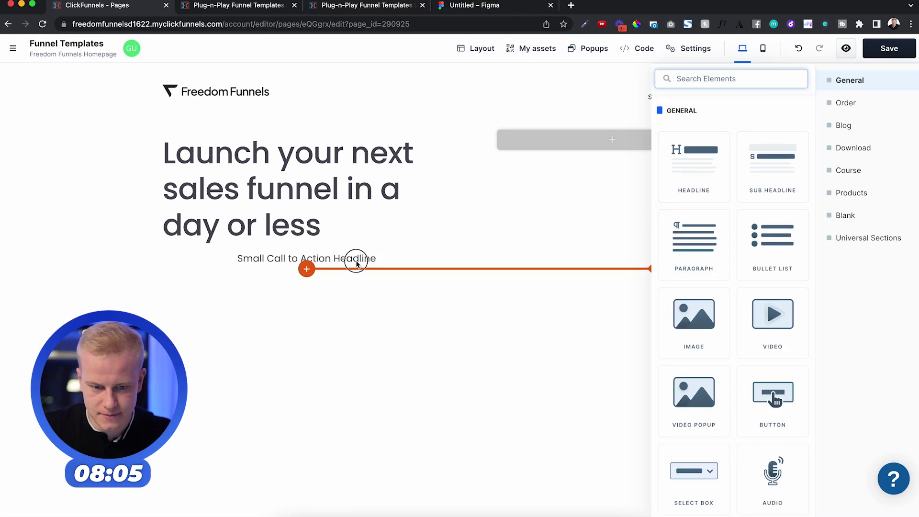
left_click(355, 260)
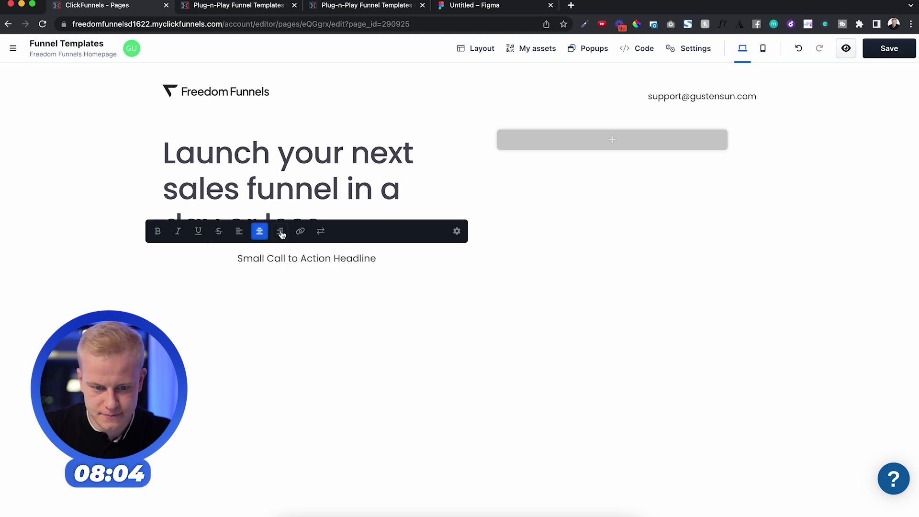
left_click(239, 231)
key("ctrl+v")
left_click(96, 266)
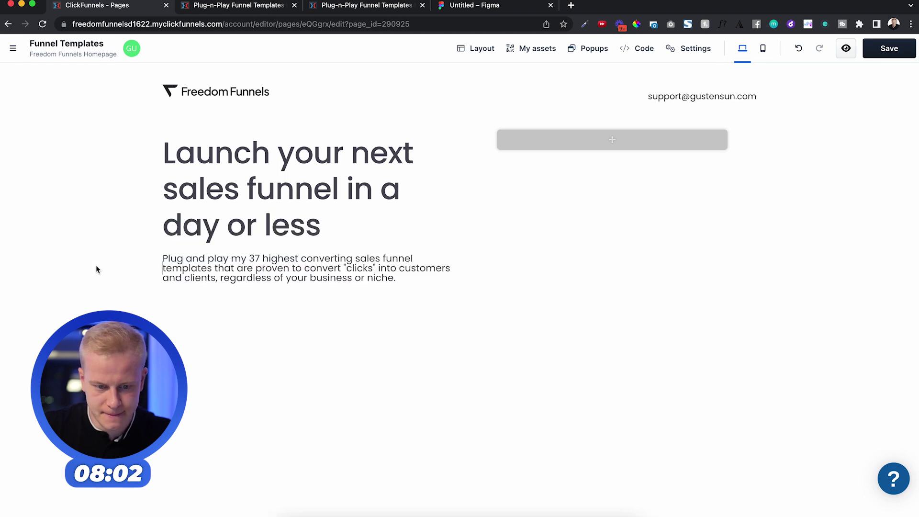
- Set the intro paragraph's line height to 150%
left_click(382, 253)
left_click(903, 290)
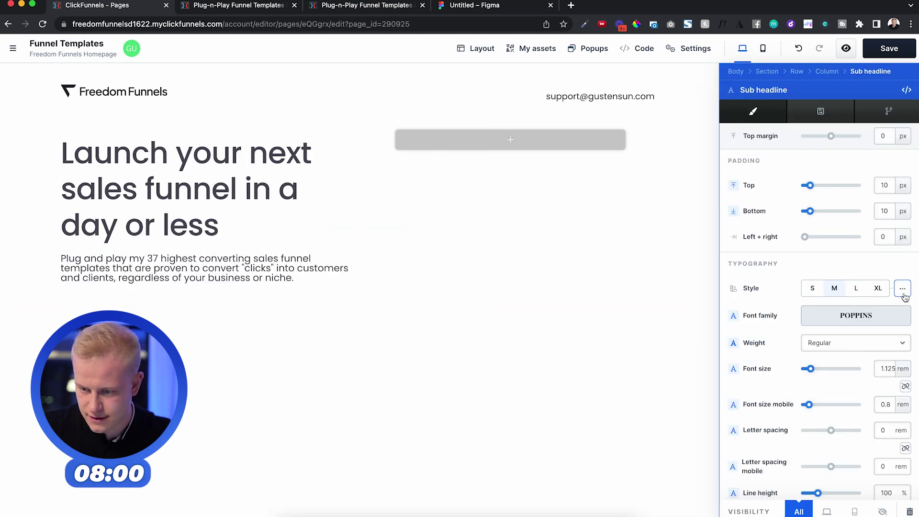
scroll(817, 468, "down", 2)
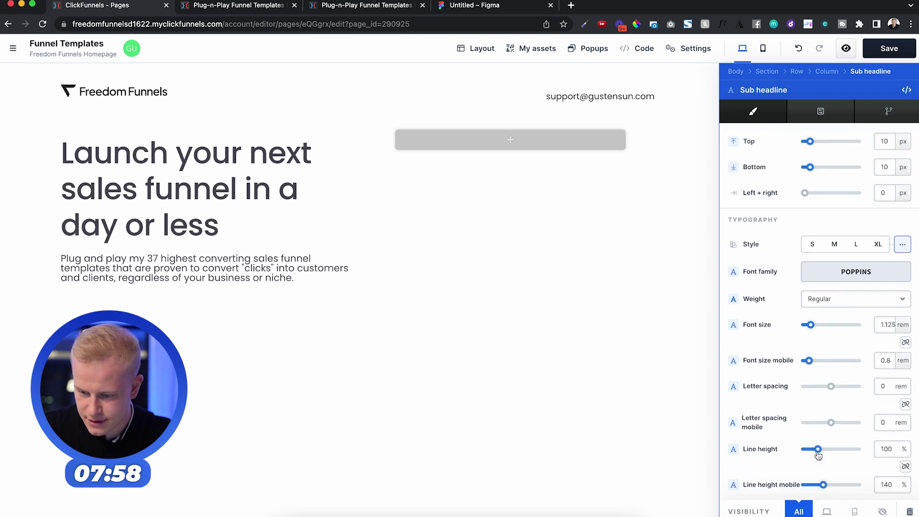
left_click_drag(818, 453, 826, 451)
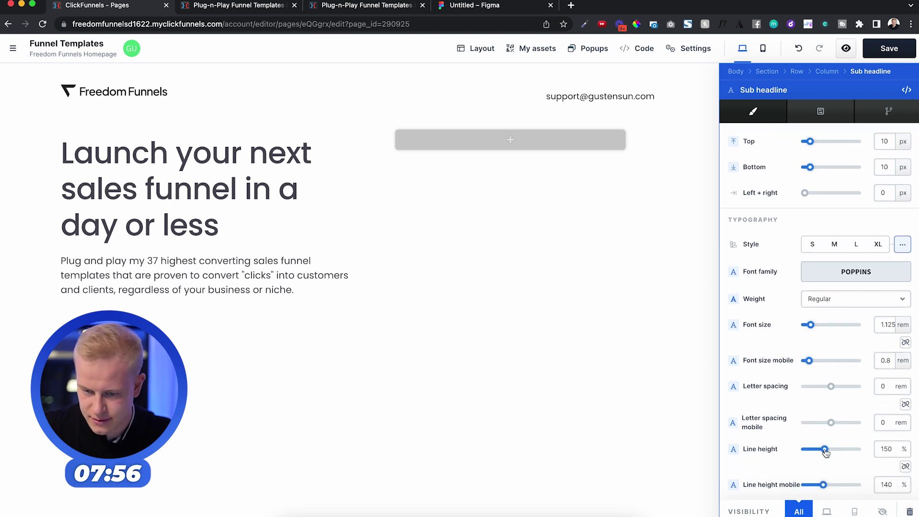
left_click(533, 351)
- Add a 'Get the templates' button below the paragraph, matching the reference wording
left_click(253, 6)
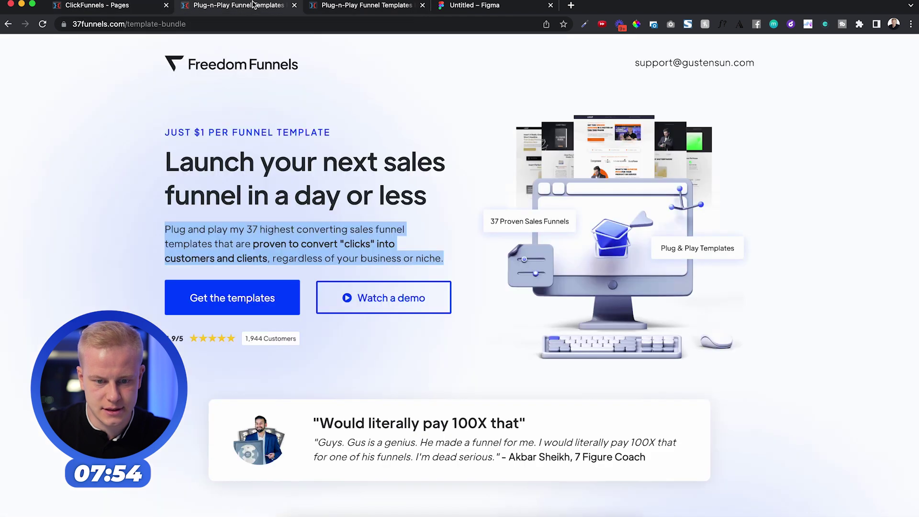
left_click(281, 221)
key("ctrl+Tab")
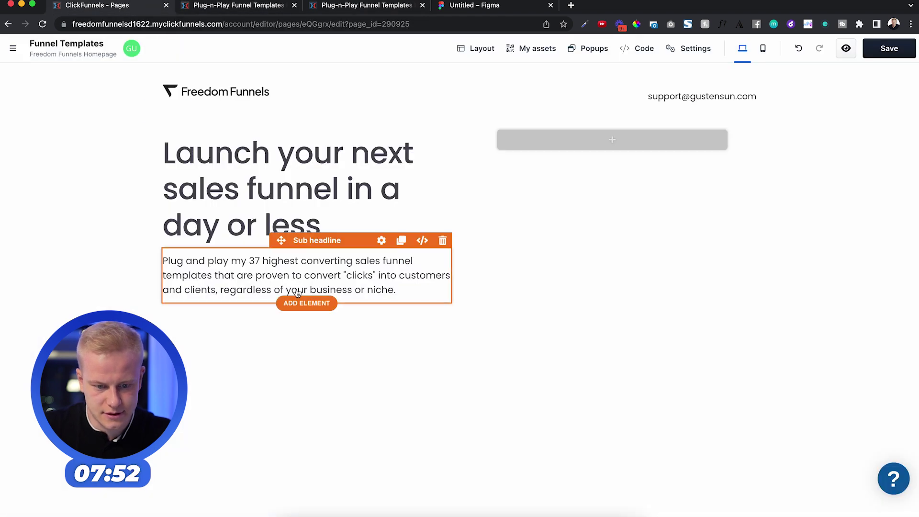
left_click(292, 307)
left_click(775, 400)
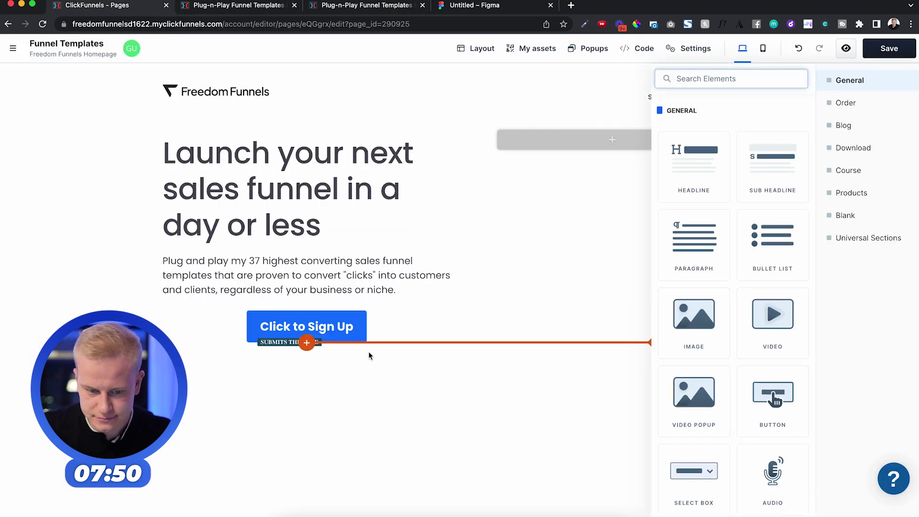
left_click(234, 5)
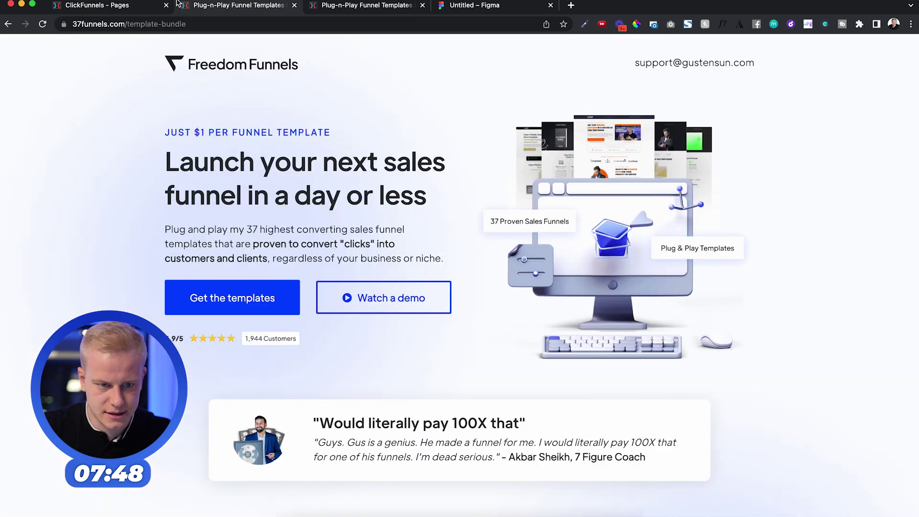
left_click(157, 6)
left_click(310, 327)
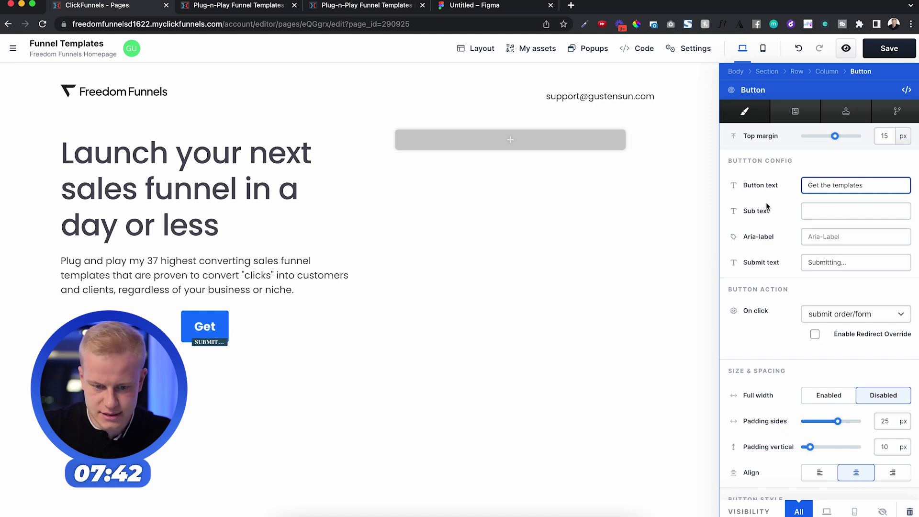
- Left-align the button and add an image element to the empty right column
left_click(820, 473)
left_click(520, 369)
left_click(611, 140)
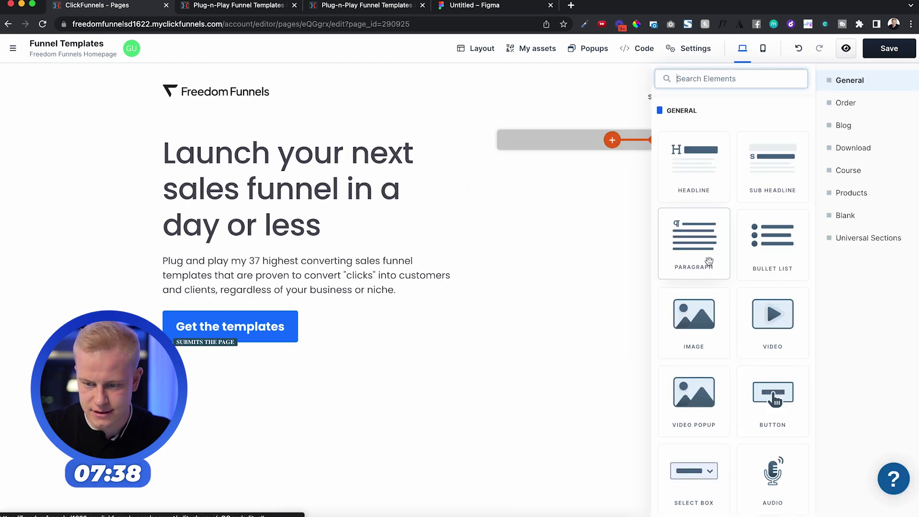
left_click(694, 319)
- Set the right-column image to the computer hero image copied from the reference page
left_click(247, 9)
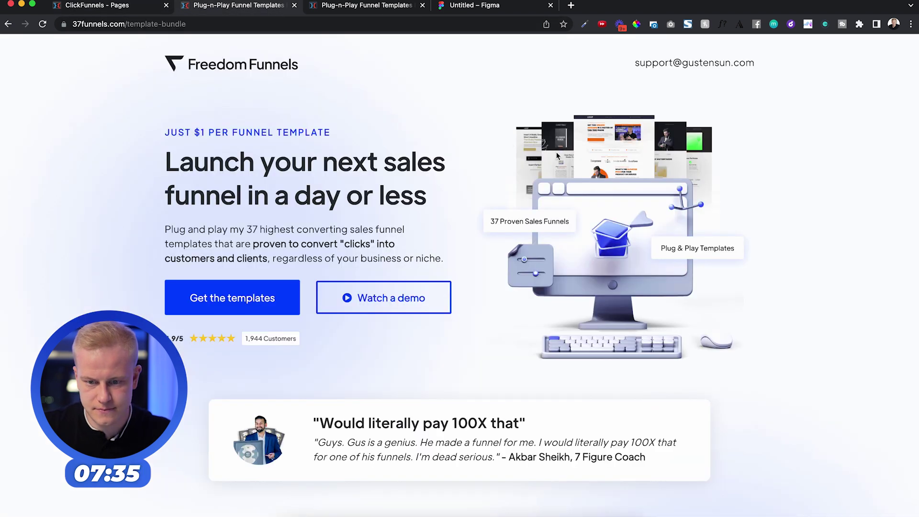
right_click(554, 150)
left_click(597, 191)
left_click(138, 8)
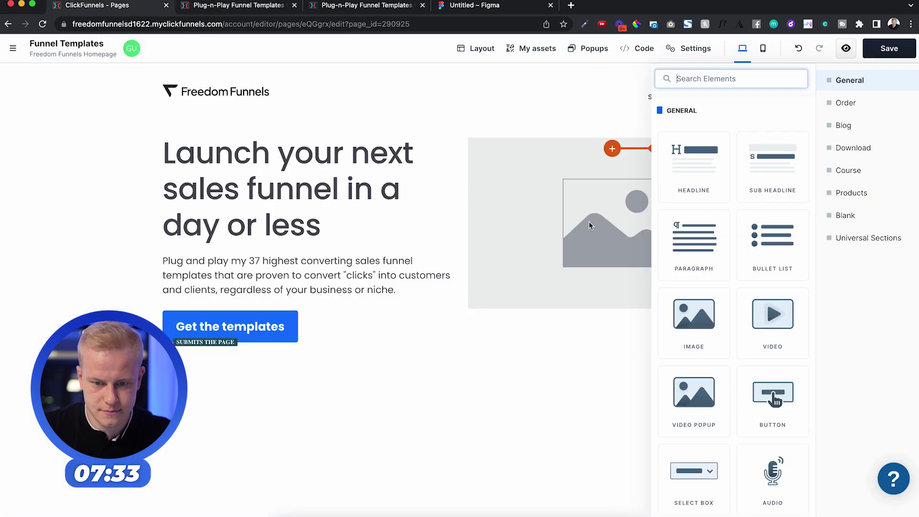
left_click(588, 223)
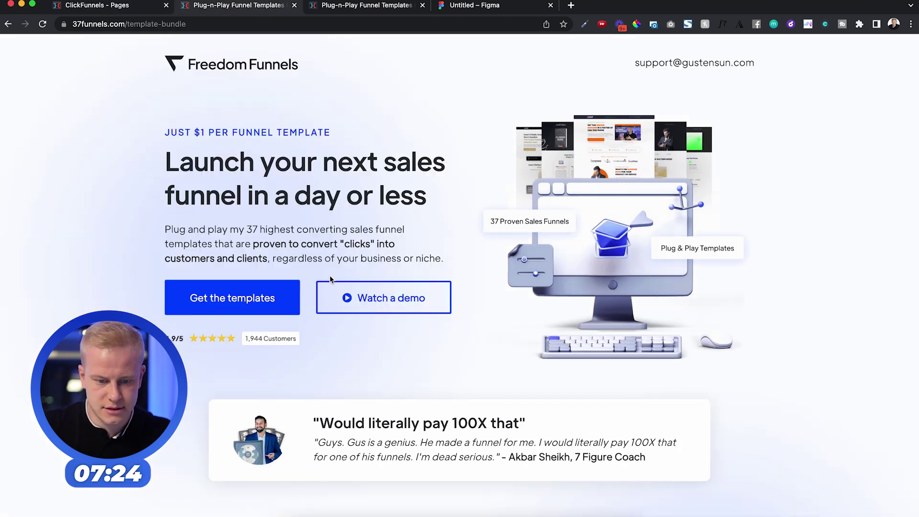
- Place the copied 1,944 Customers rating image under the button, shrunk to about 51% width
right_click(274, 345)
left_click(298, 382)
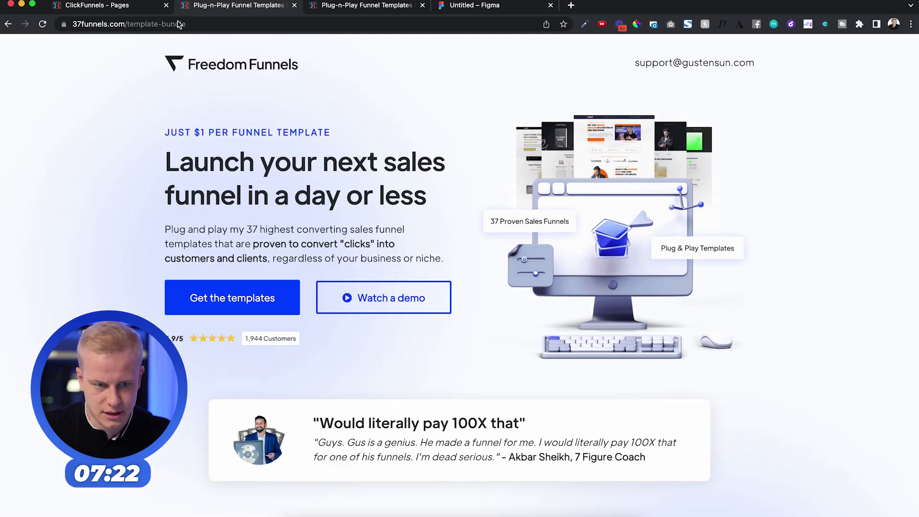
left_click(142, 5)
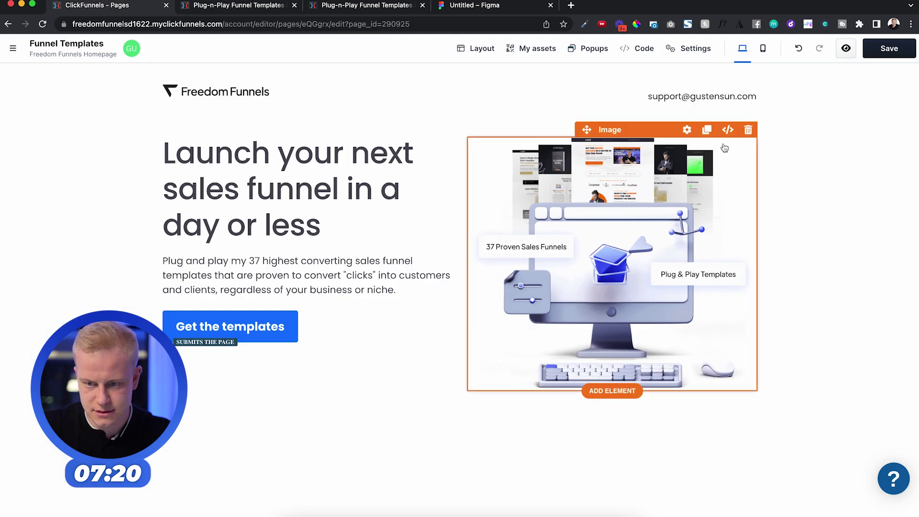
left_click_drag(668, 185, 298, 370)
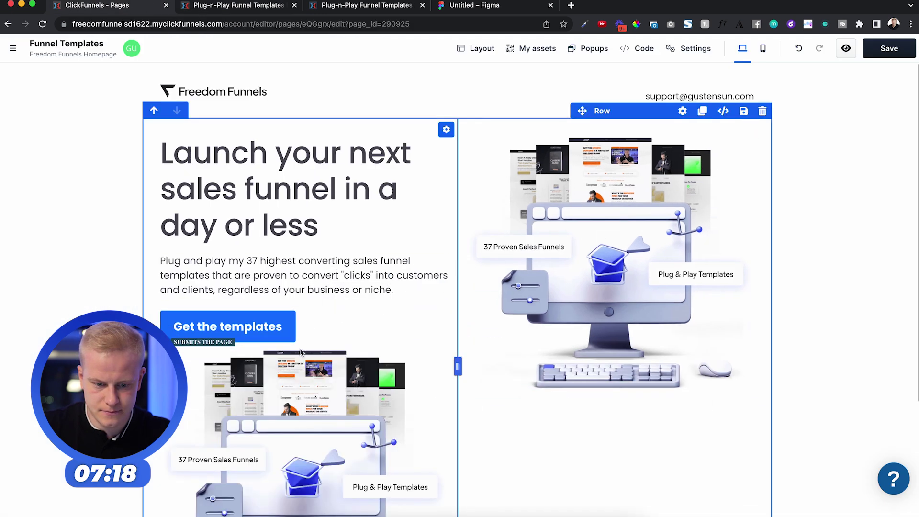
left_click(298, 369)
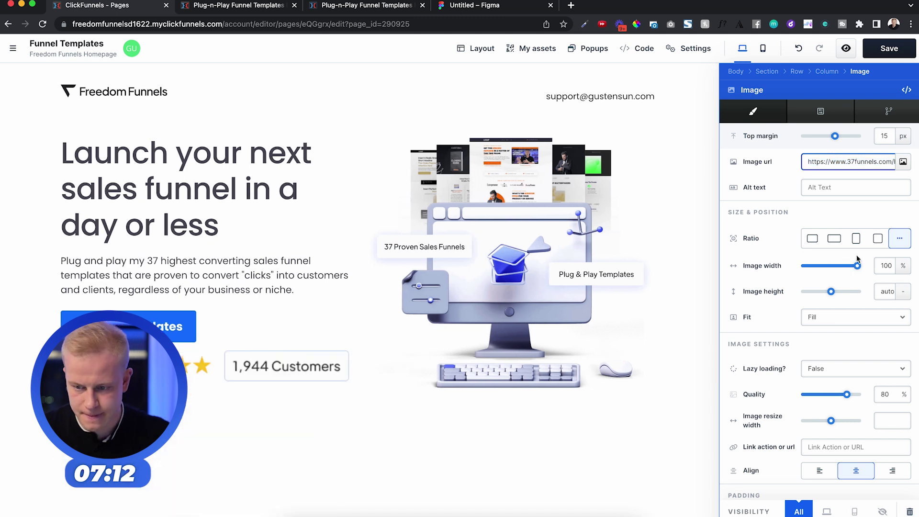
left_click_drag(856, 268, 840, 268)
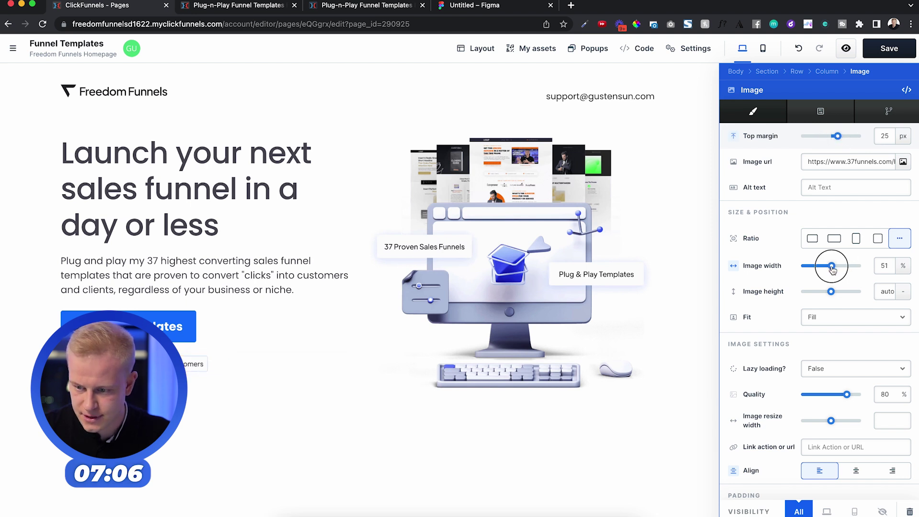
- Add an empty row below the hero, 909 px wide with a 50 px top margin
key("Escape")
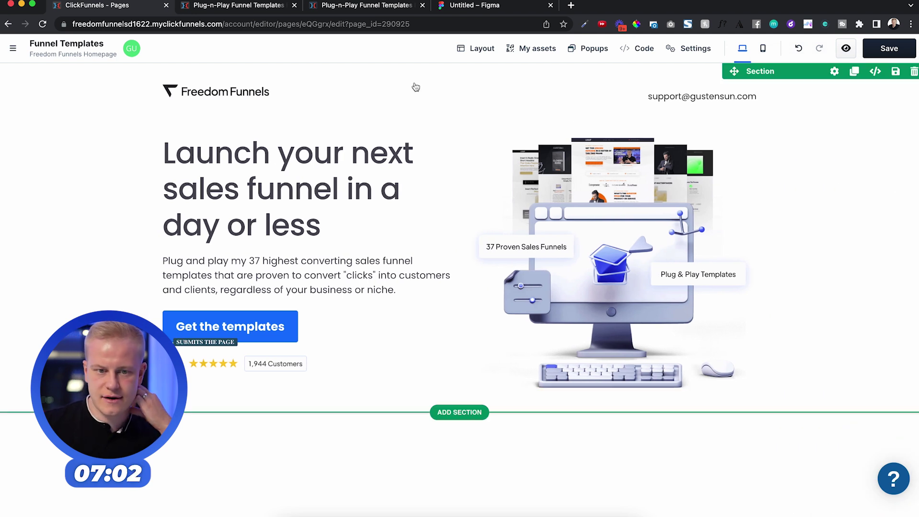
left_click(240, 6)
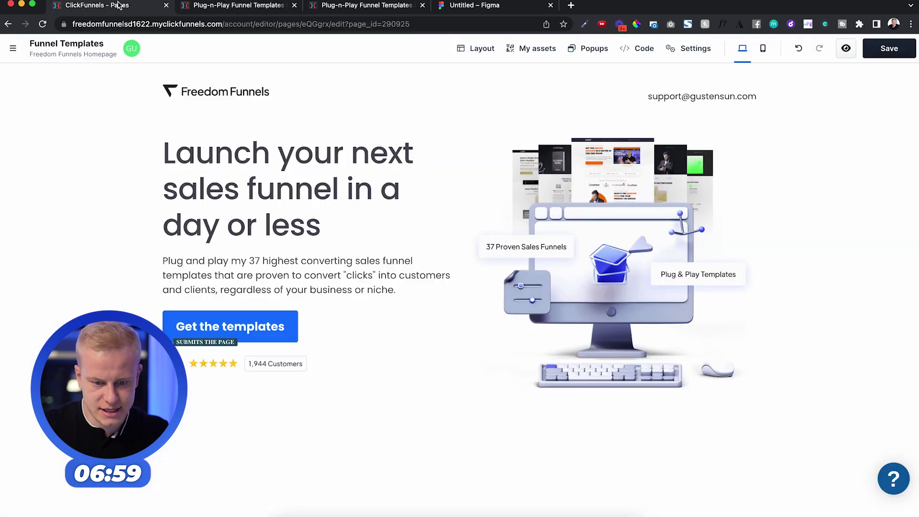
left_click(460, 400)
left_click(694, 165)
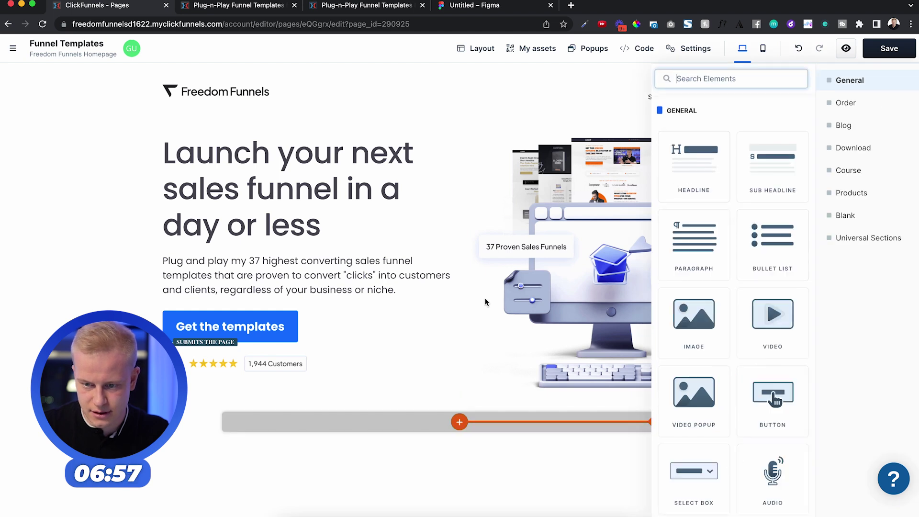
left_click(491, 405)
left_click(684, 393)
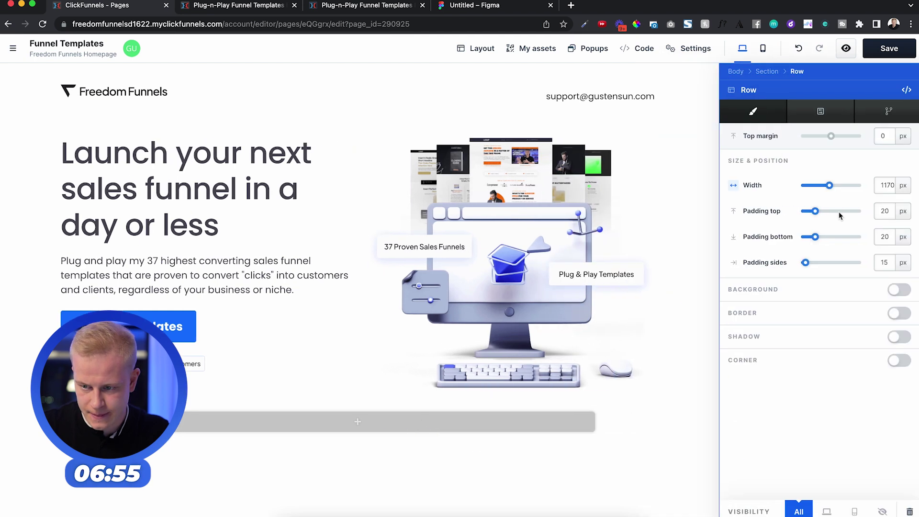
left_click_drag(830, 188, 824, 188)
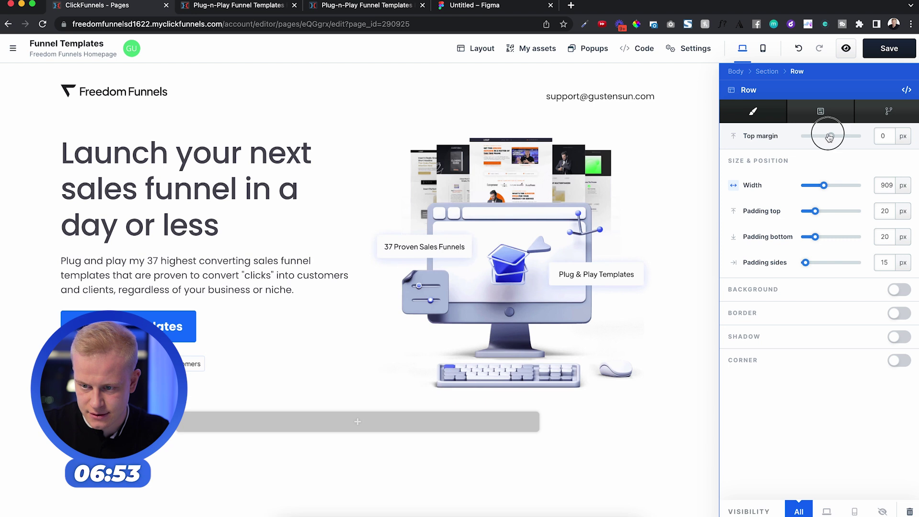
left_click_drag(829, 136, 846, 137)
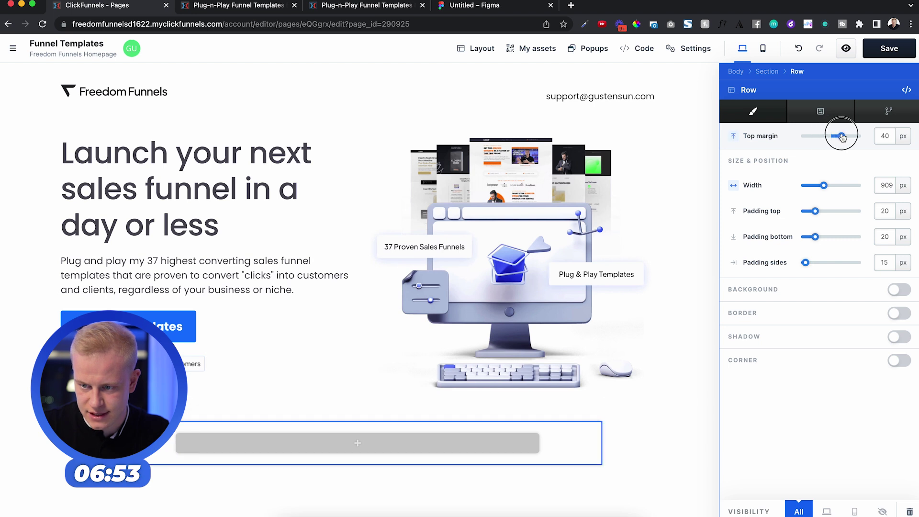
- Give the row a white background and a soft shadow style
left_click(900, 290)
scroll(844, 337, "down", 1)
left_click(828, 389)
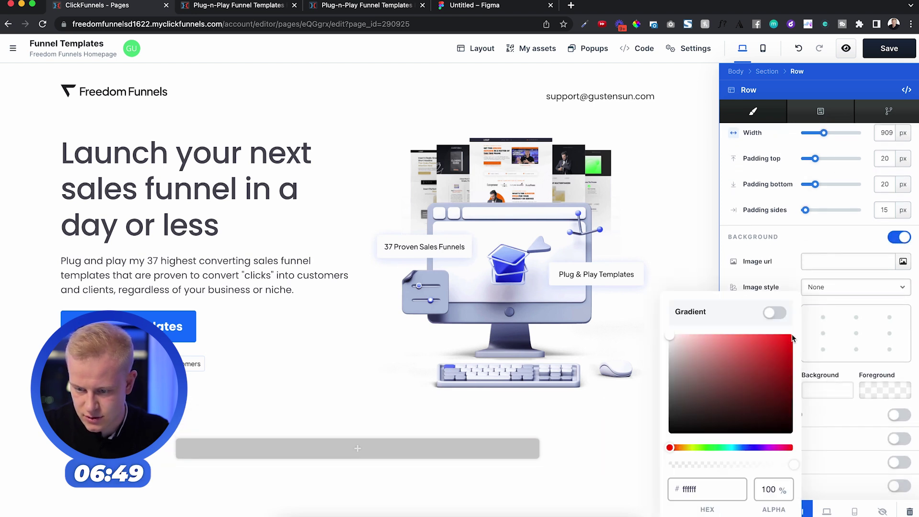
left_click(804, 362)
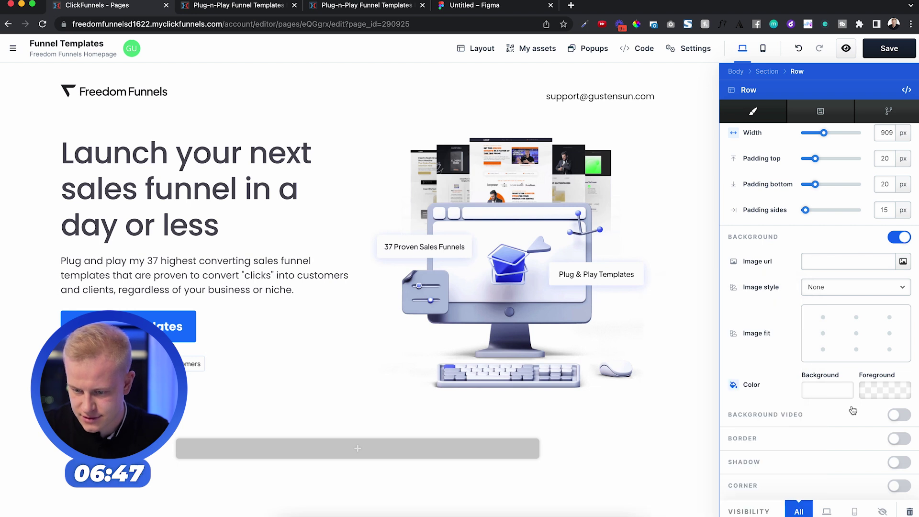
left_click(898, 462)
scroll(790, 423, "down", 2)
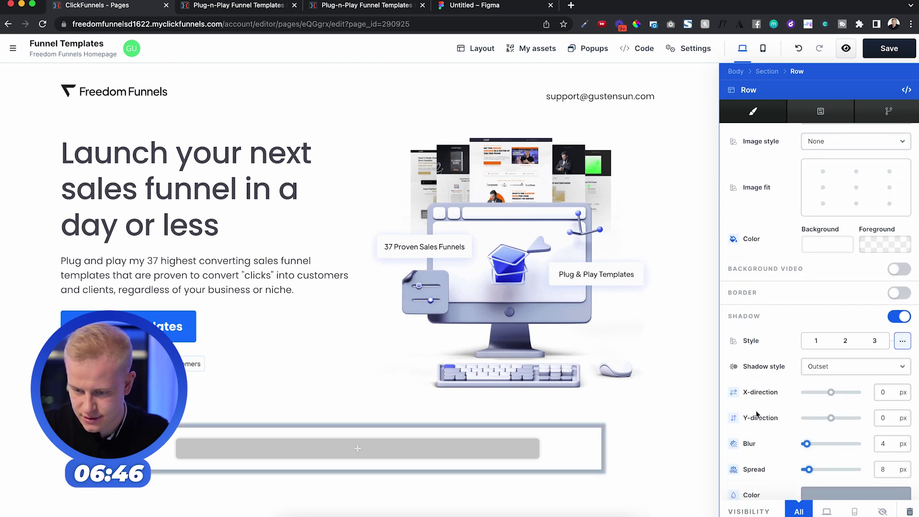
left_click(848, 343)
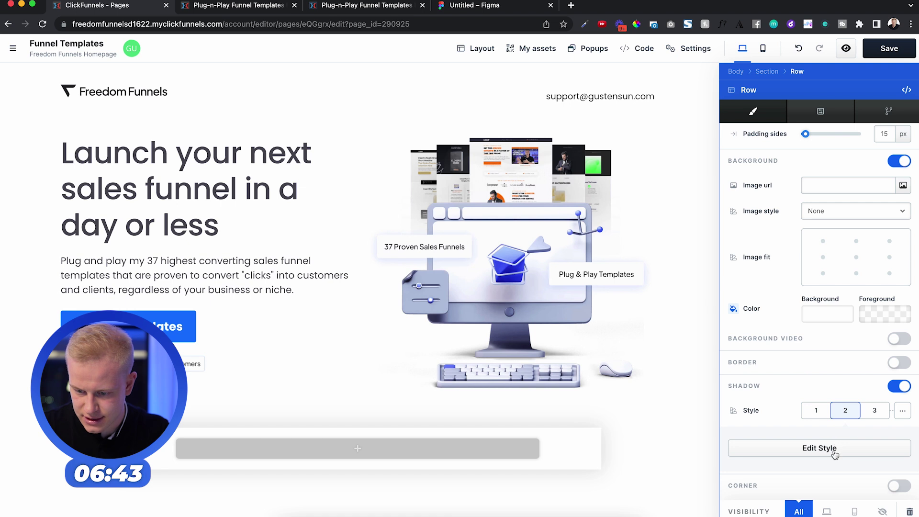
scroll(816, 475, "down", 2)
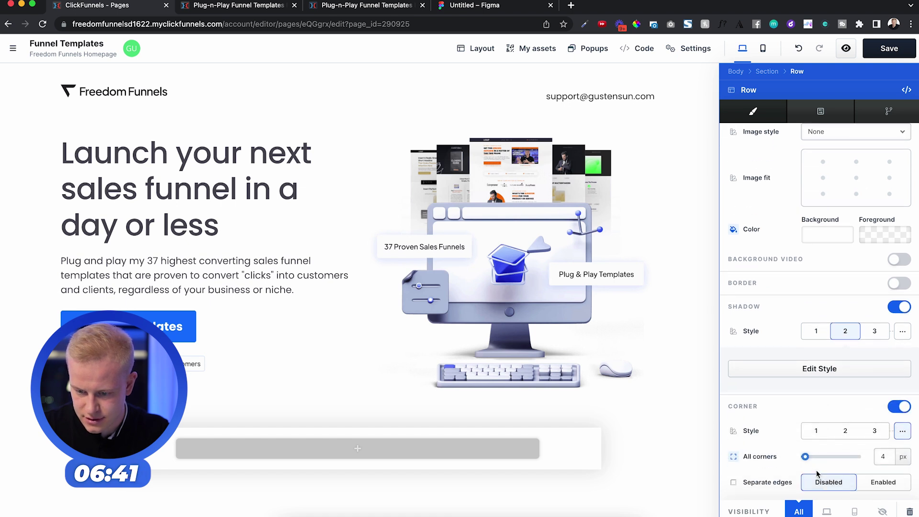
- Make the new row narrower via its Width setting
left_click(497, 447)
scroll(712, 346, "down", 5)
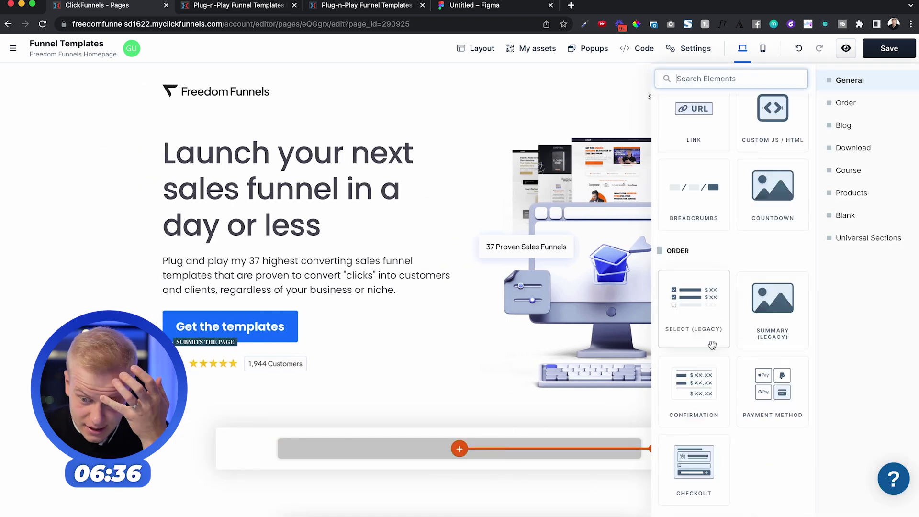
scroll(712, 346, "down", 1)
scroll(712, 346, "down", 1)
scroll(712, 346, "down", 2)
scroll(712, 346, "down", 2)
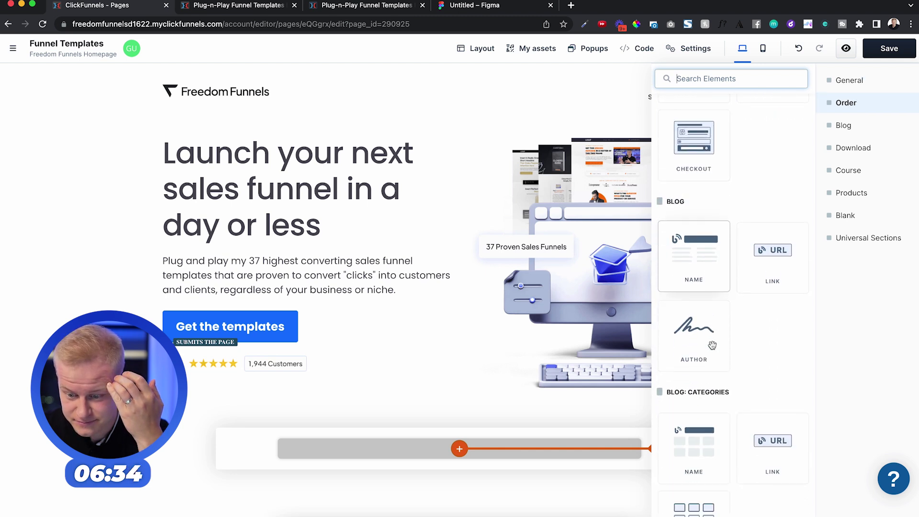
scroll(712, 346, "down", 1)
scroll(712, 345, "down", 2)
scroll(712, 345, "down", 2)
scroll(712, 346, "down", 1)
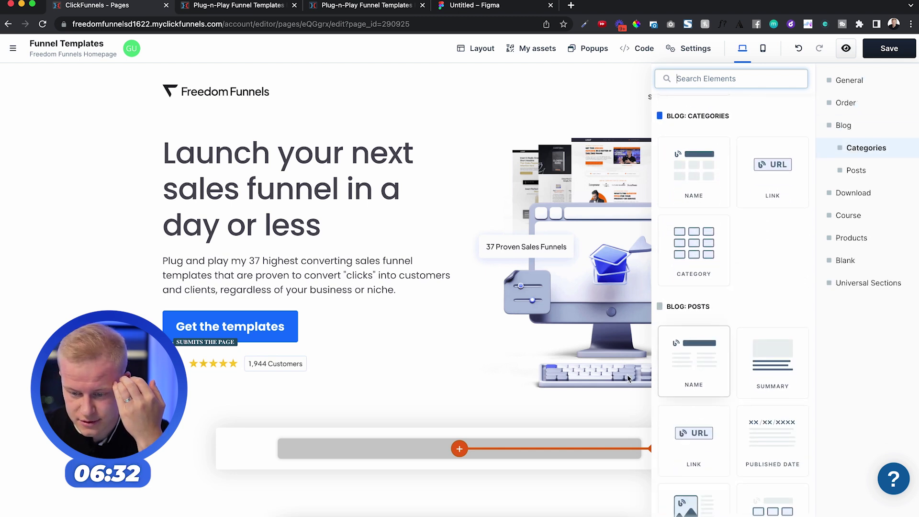
left_click(627, 374)
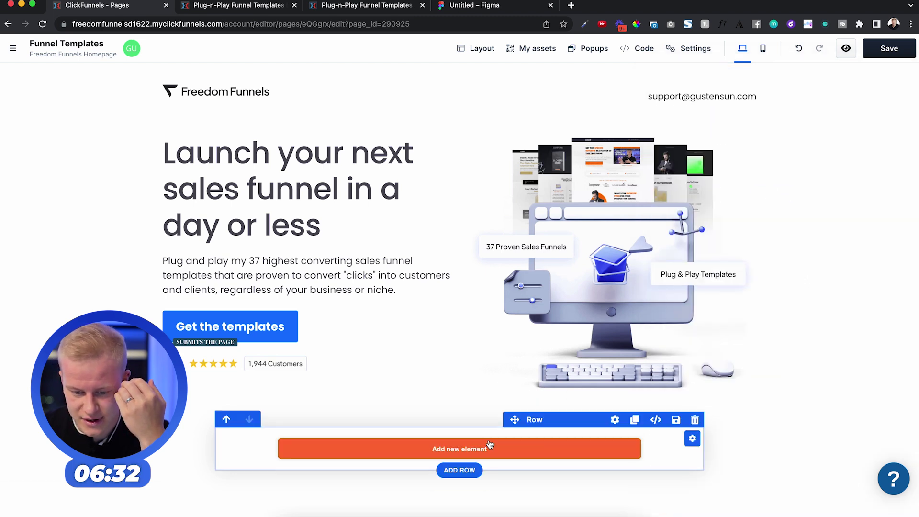
left_click(466, 457)
left_click(610, 447)
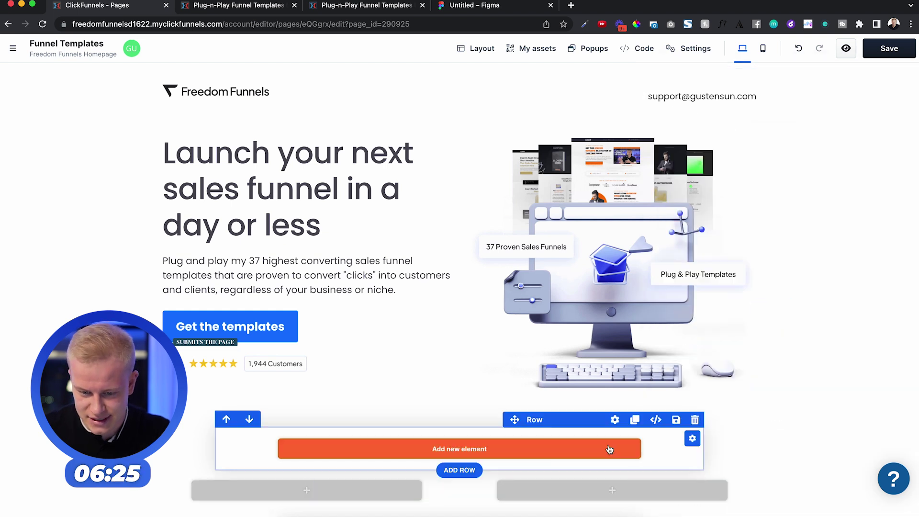
left_click(693, 438)
left_click_drag(831, 183, 820, 183)
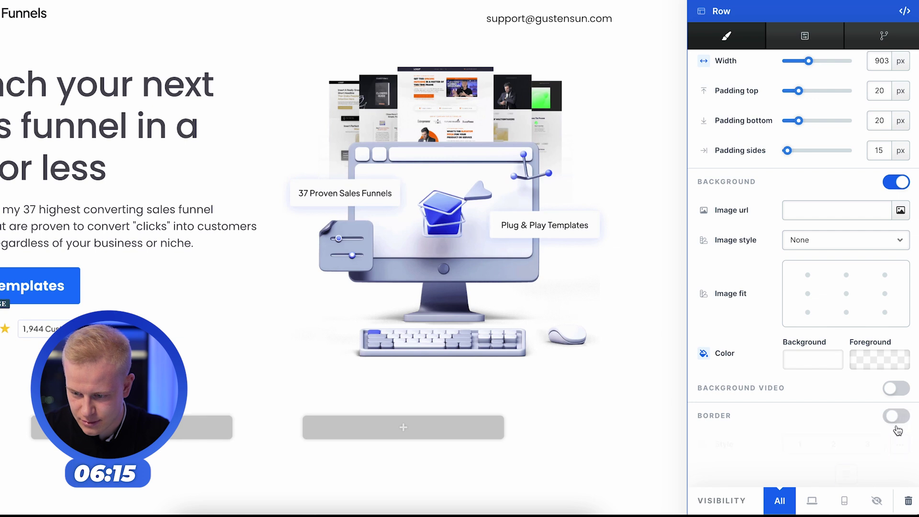
- Give the row shadow style 2, after briefly trying the darker style 3
left_click(894, 444)
scroll(840, 402, "down", 2)
left_click(833, 377)
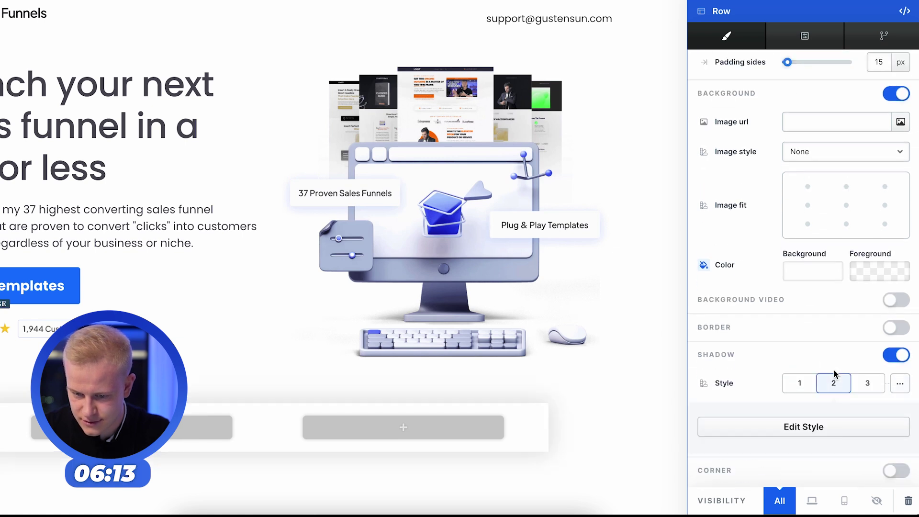
left_click(868, 384)
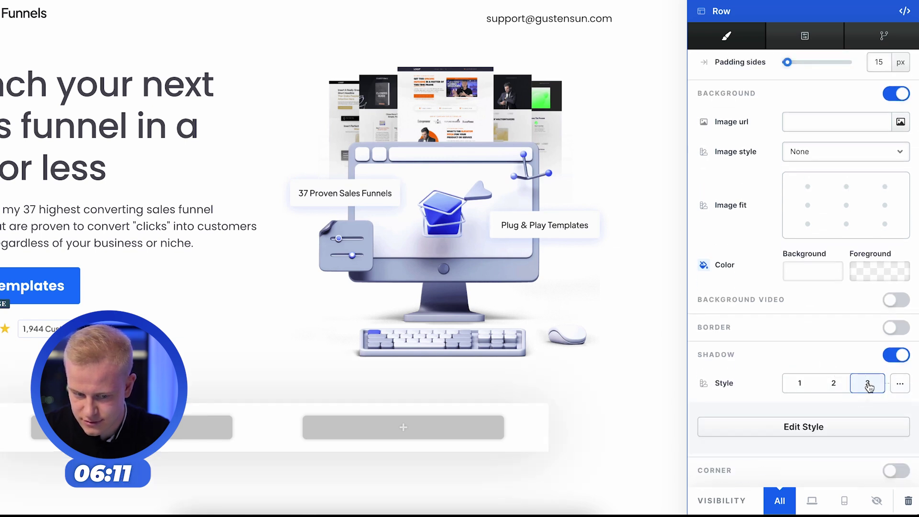
left_click(834, 384)
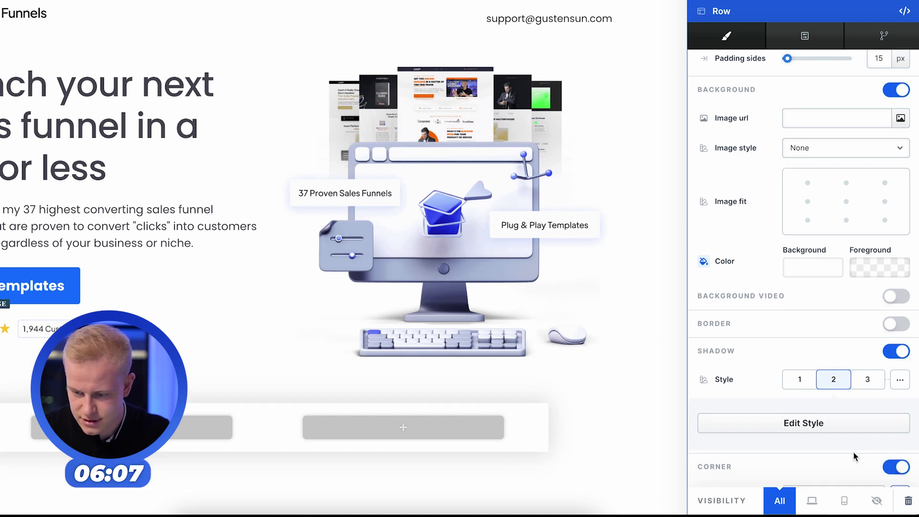
scroll(856, 431, "down", 2)
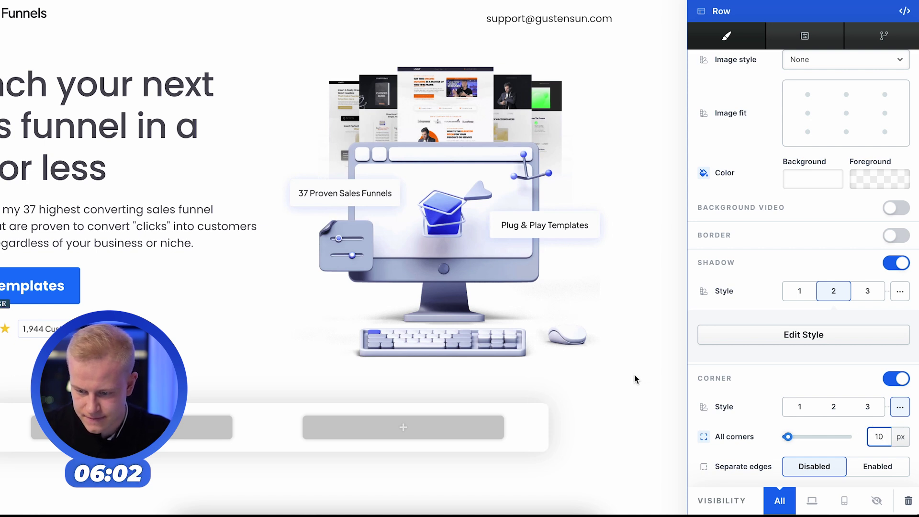
left_click(617, 400)
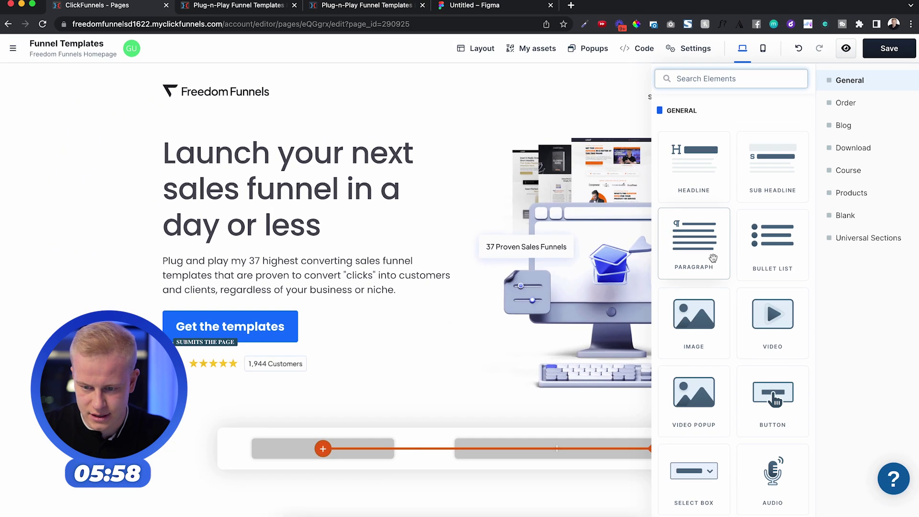
- Copy the testimonial photo from 37funnels and paste it into the card's left column
left_click(242, 13)
right_click(268, 327)
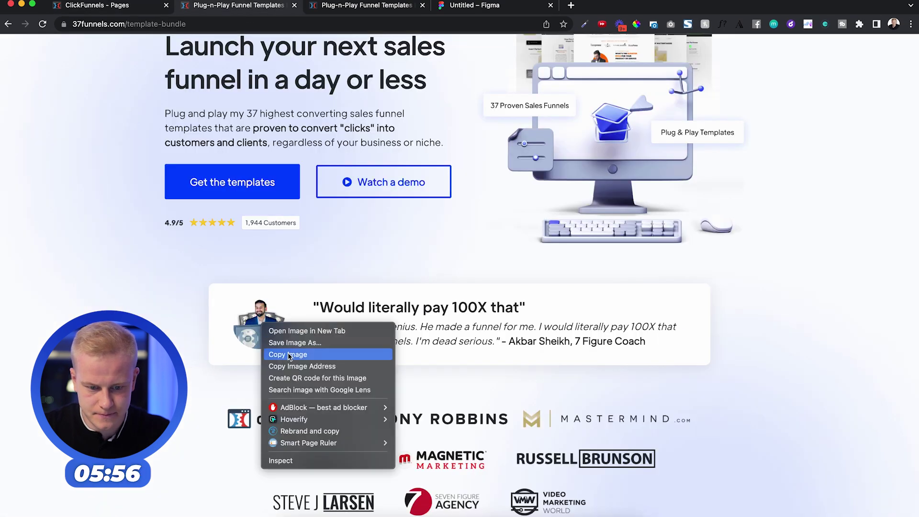
left_click(288, 353)
key("super+1")
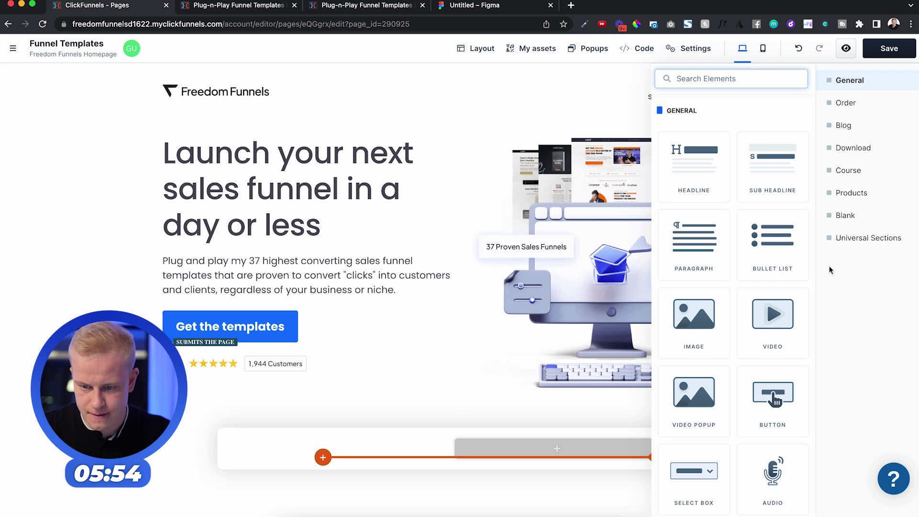
left_click(384, 449)
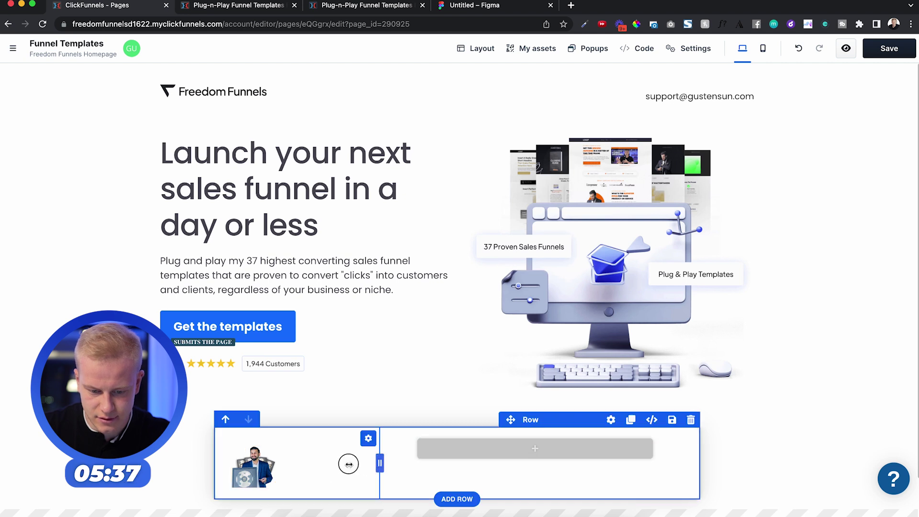
- Set the photo's width to 131 px
left_click(324, 460)
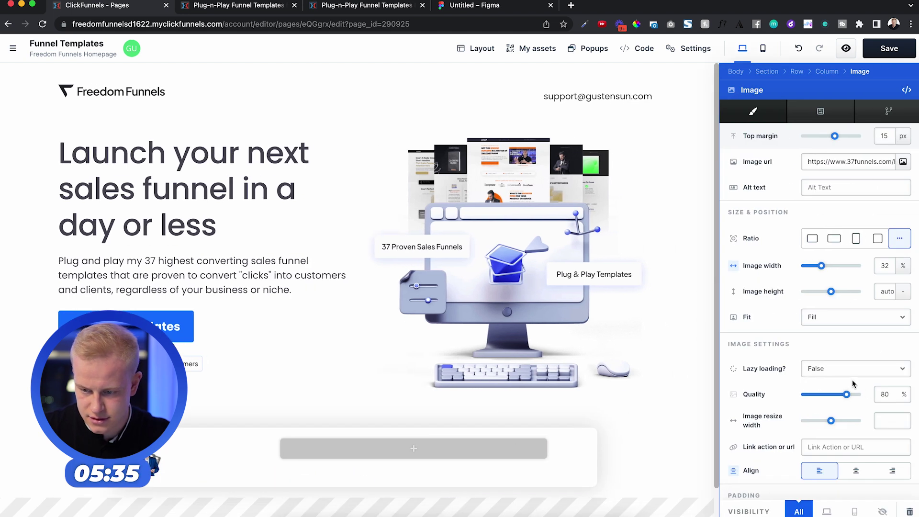
left_click_drag(822, 267, 833, 267)
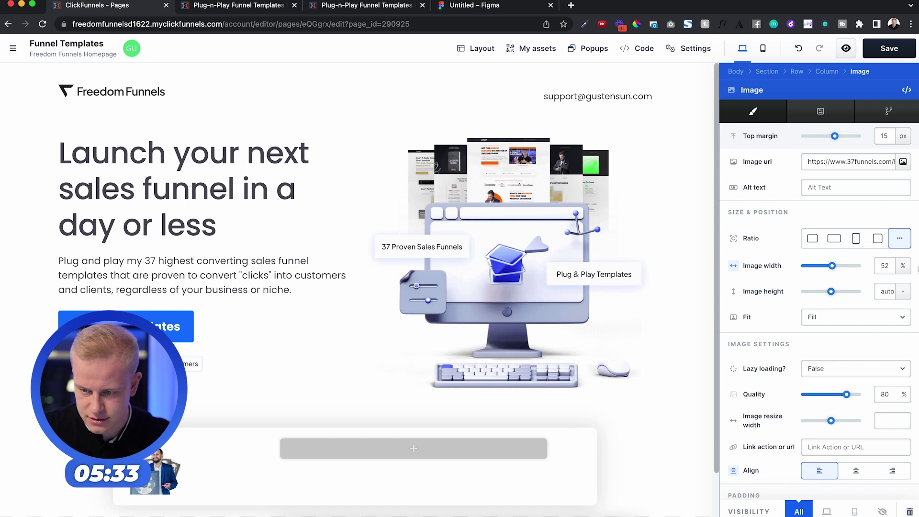
left_click(904, 265)
left_click(902, 257)
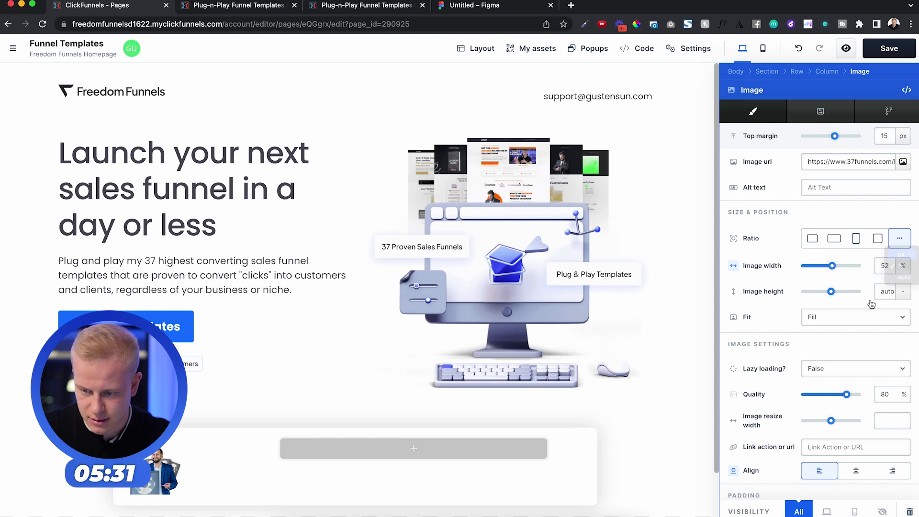
left_click_drag(807, 267, 809, 267)
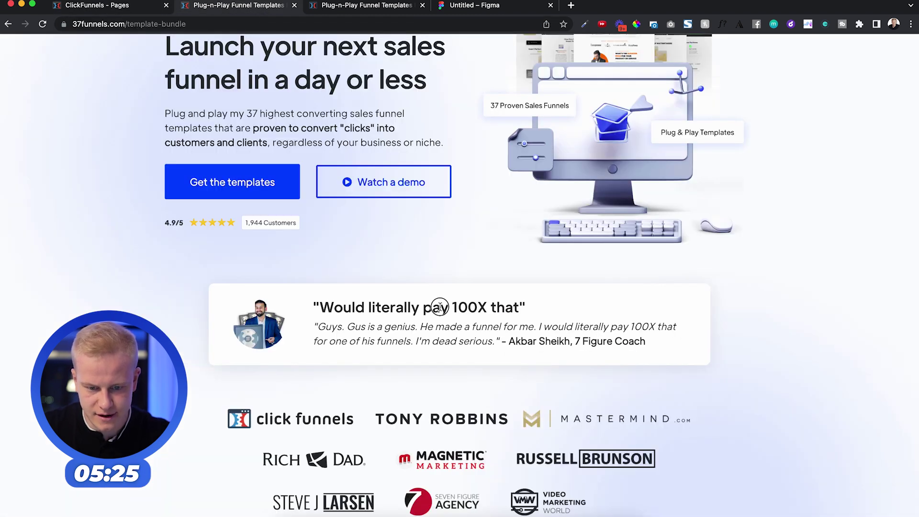
- Add a medium-size card headline reading 'Would literally pay 100X that', duplicated from the hero headline
triple_click(440, 307)
left_click(141, 3)
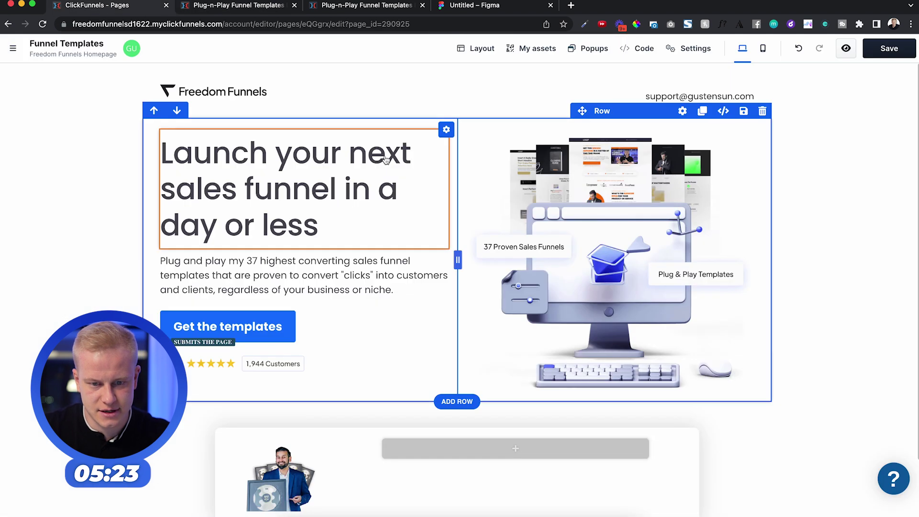
key("ctrl+d")
scroll(374, 189, "down", 3)
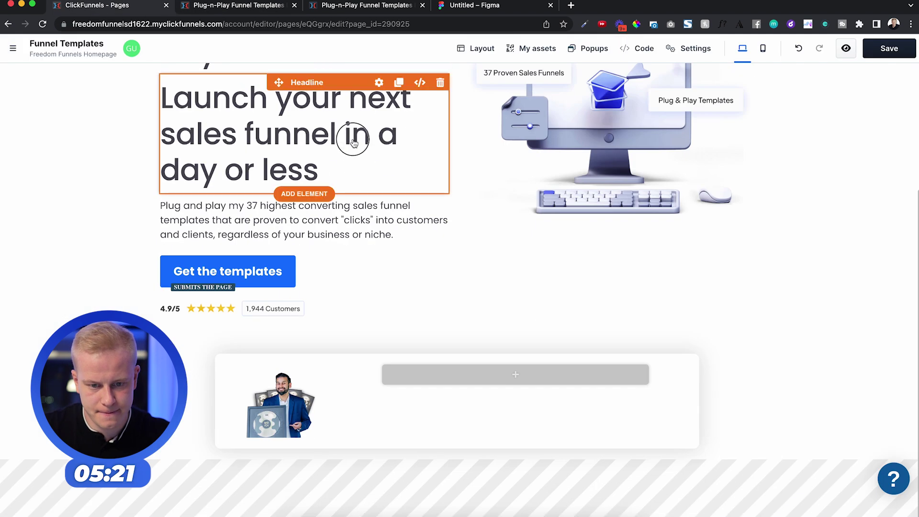
left_click_drag(352, 135, 426, 378)
left_click(427, 378)
triple_click(427, 378)
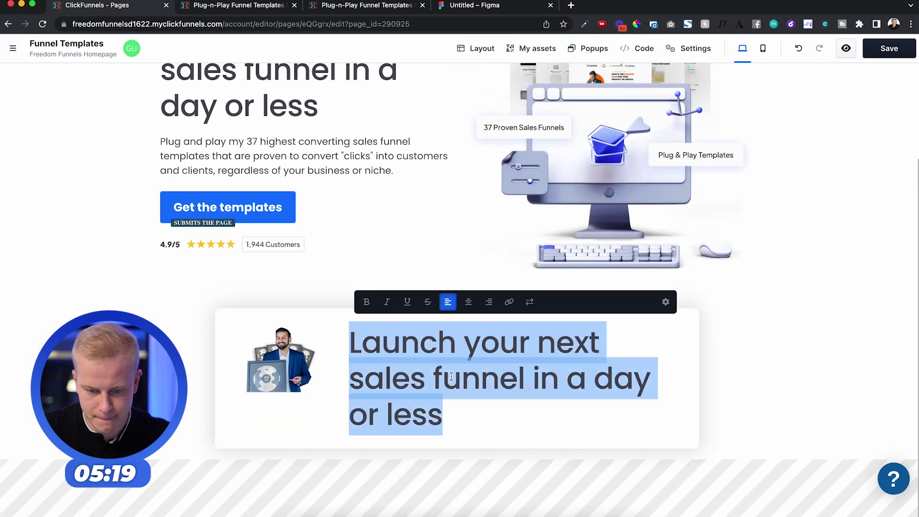
key("ctrl+v")
left_click(666, 338)
left_click(835, 288)
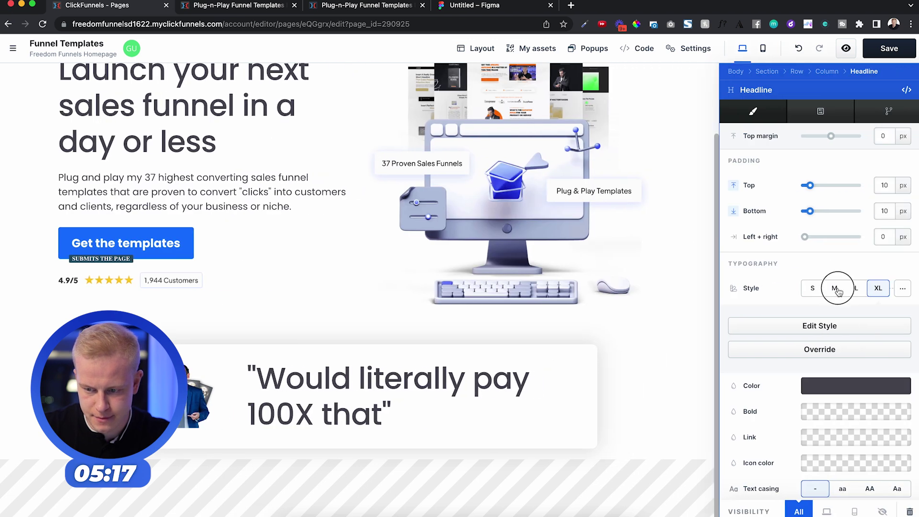
left_click(572, 308)
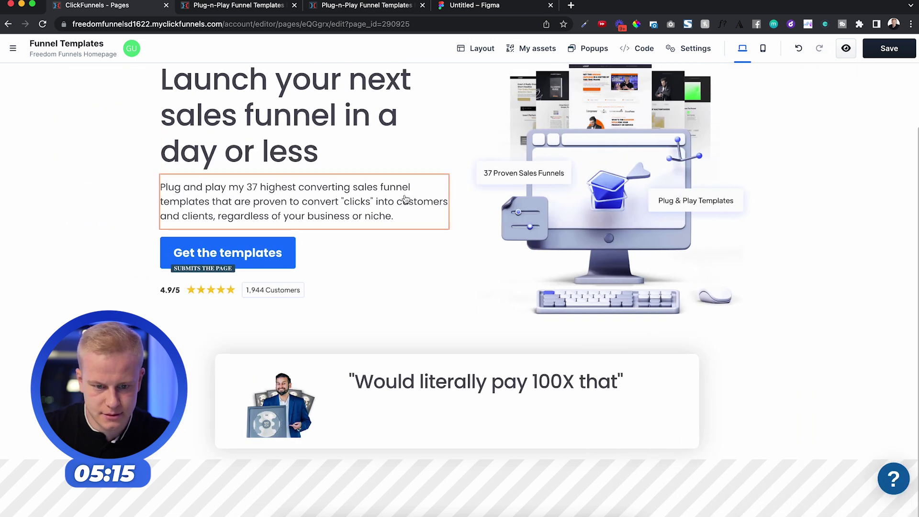
- Duplicate the hero sub-headline into the card and replace it with the testimonial quote
left_click(400, 166)
mouse_move(398, 209)
left_mouse_down()
mouse_move(411, 421)
mouse_move(406, 411)
left_mouse_up()
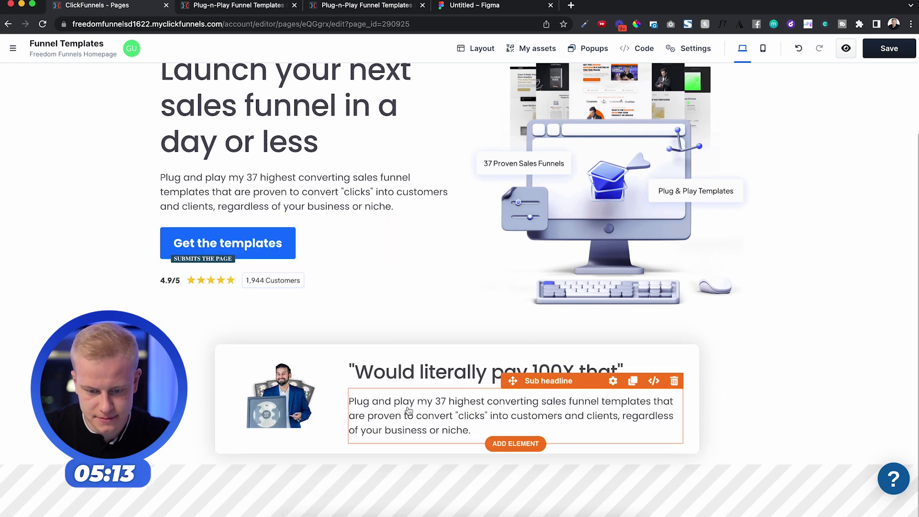
key("ctrl+Tab")
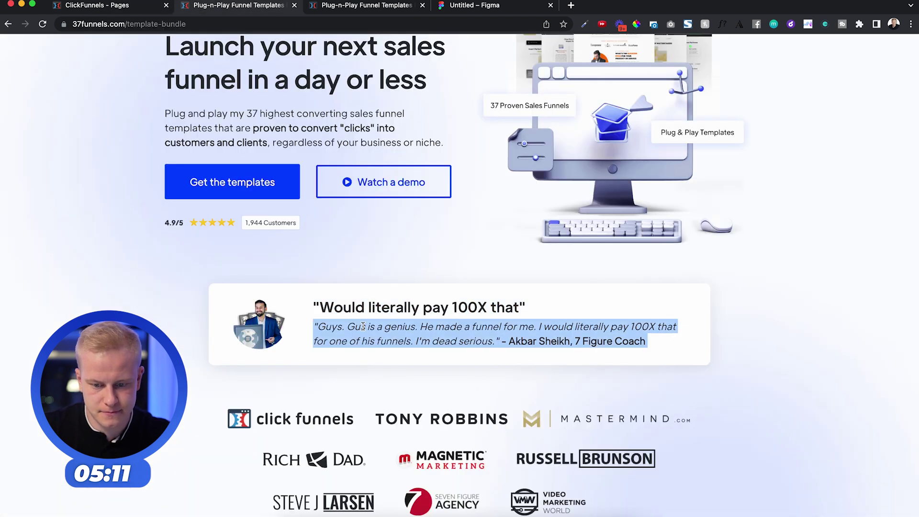
triple_click(366, 330)
key("ctrl+shift+Tab")
triple_click(461, 420)
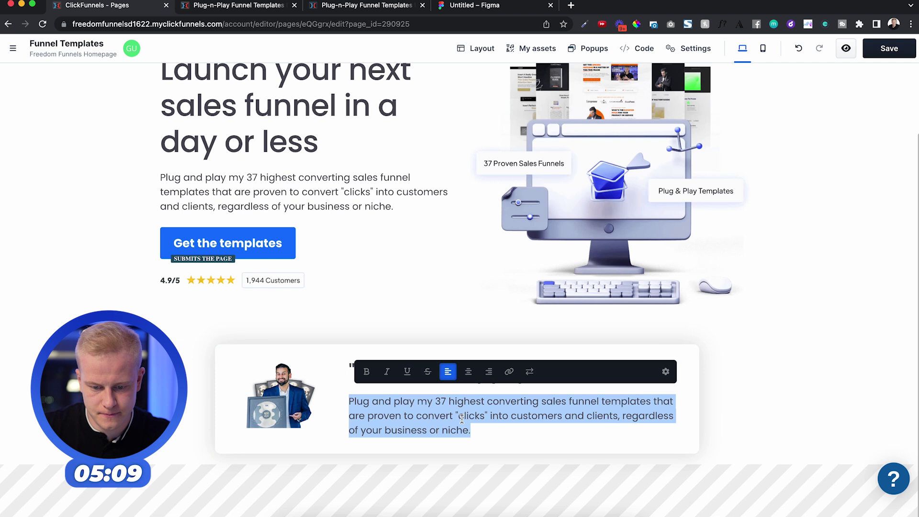
key("ctrl+v")
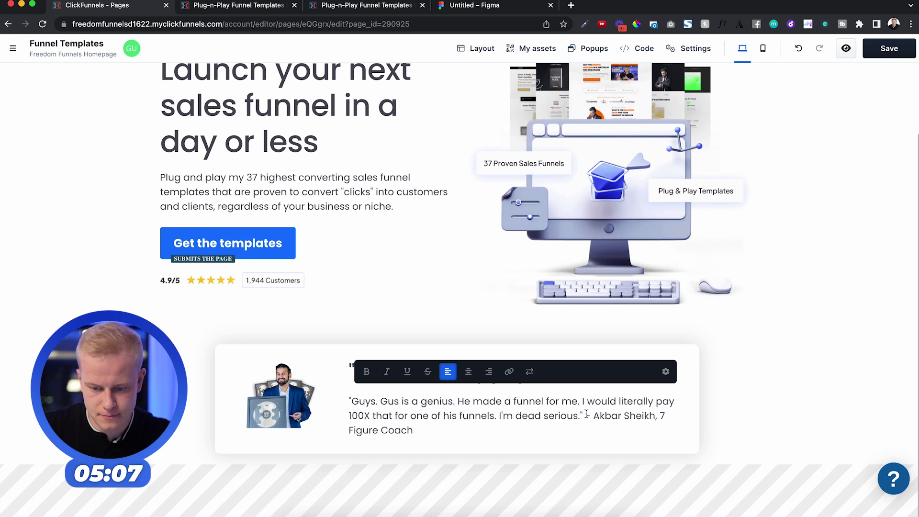
- Bold the attribution at the end of the quote
left_click_drag(586, 414, 591, 433)
key("ctrl+b")
left_click(725, 366)
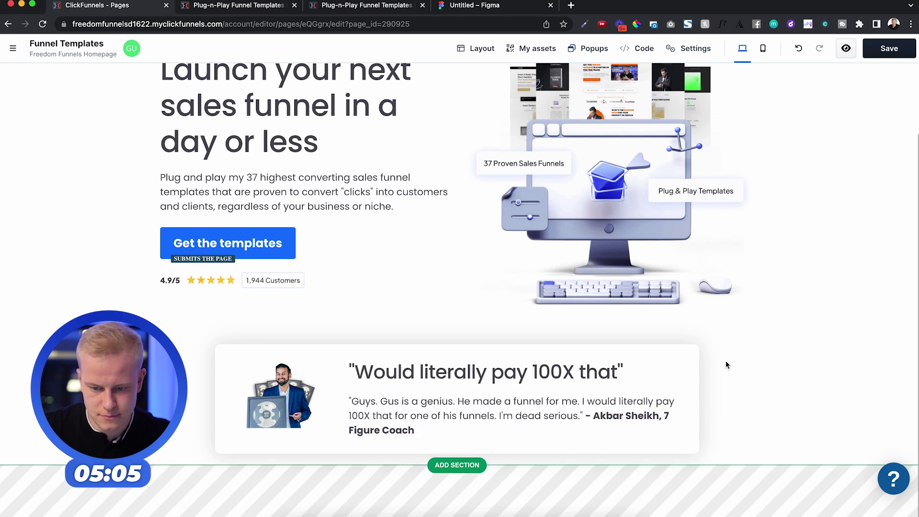
scroll(718, 359, "up", 1)
mouse_move(456, 439)
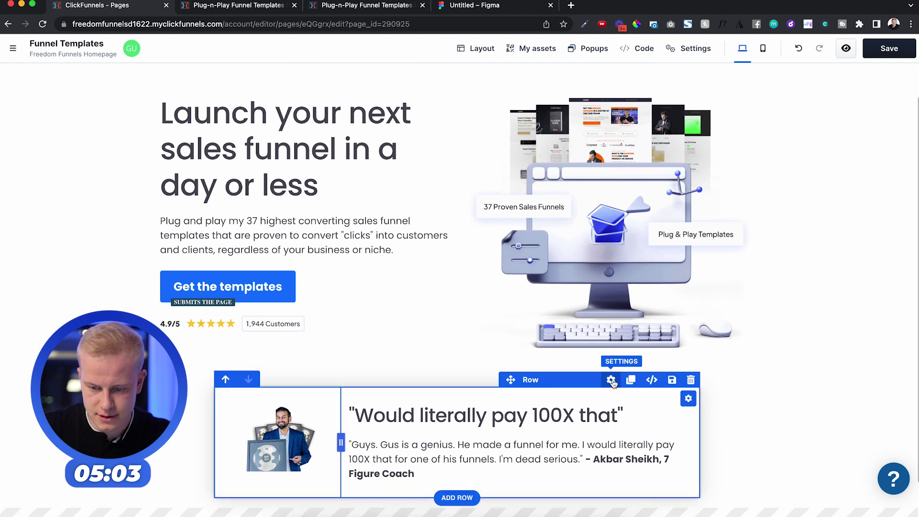
left_click(611, 380)
- Widen the testimonial row to about 1182 px and close the row and section settings
left_click_drag(825, 187, 830, 187)
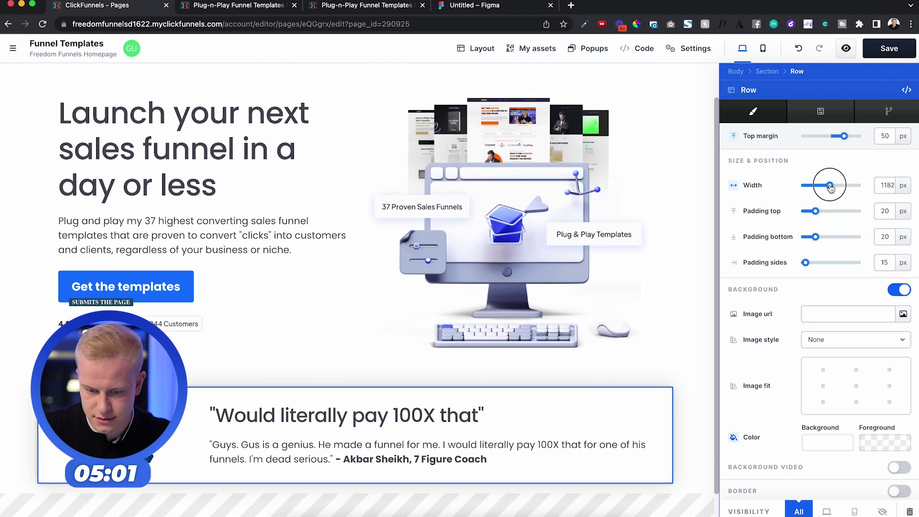
key("Escape")
left_click(784, 343)
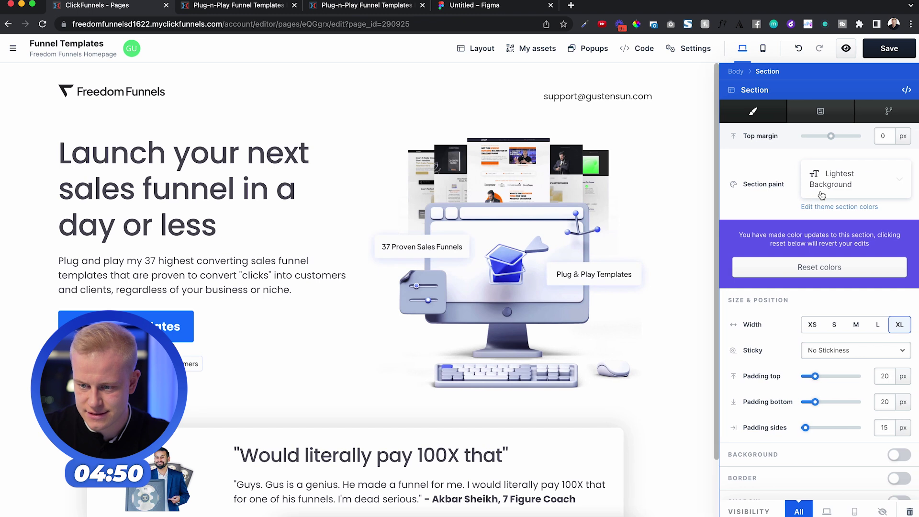
key("Escape")
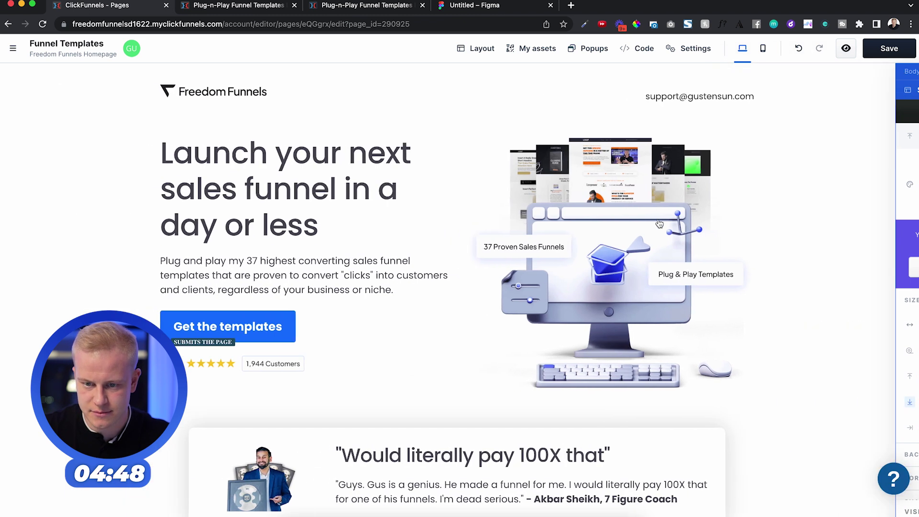
scroll(659, 225, "down", 3)
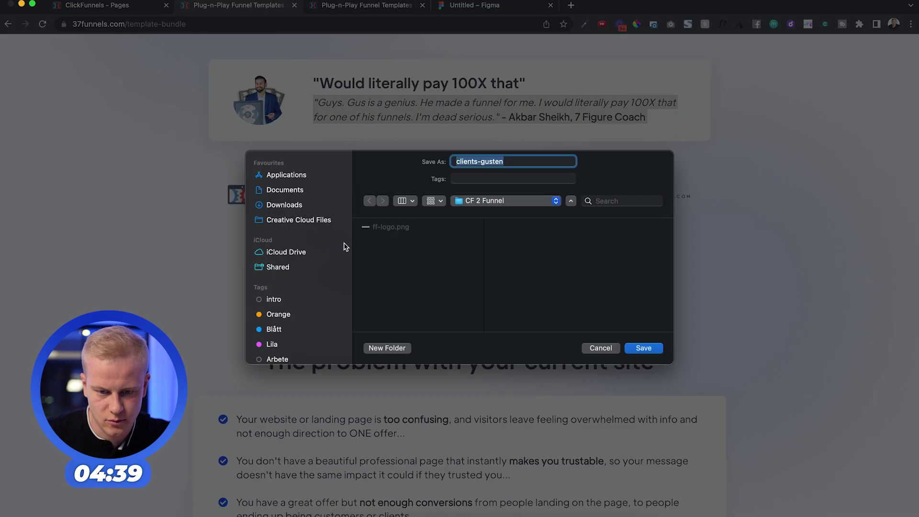
- Add a one-column row with an Image element below the testimonial
key("Return")
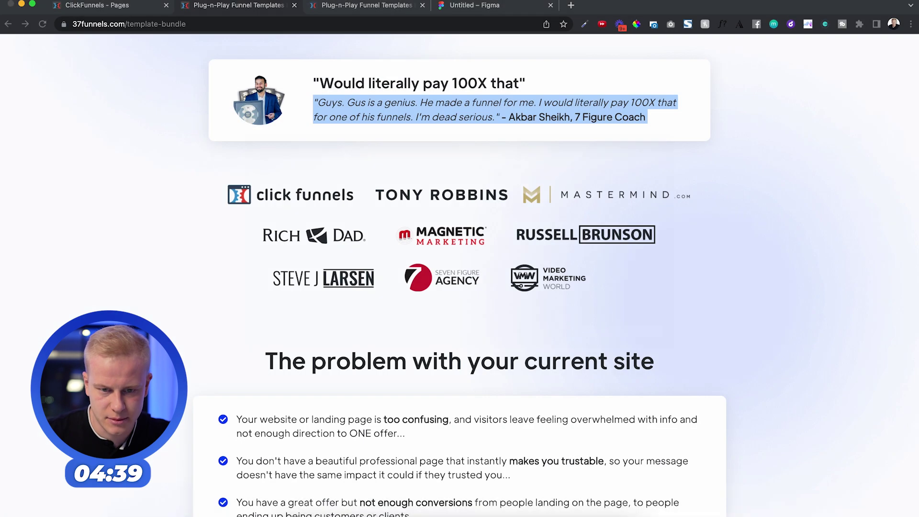
left_click(97, 5)
left_click(456, 406)
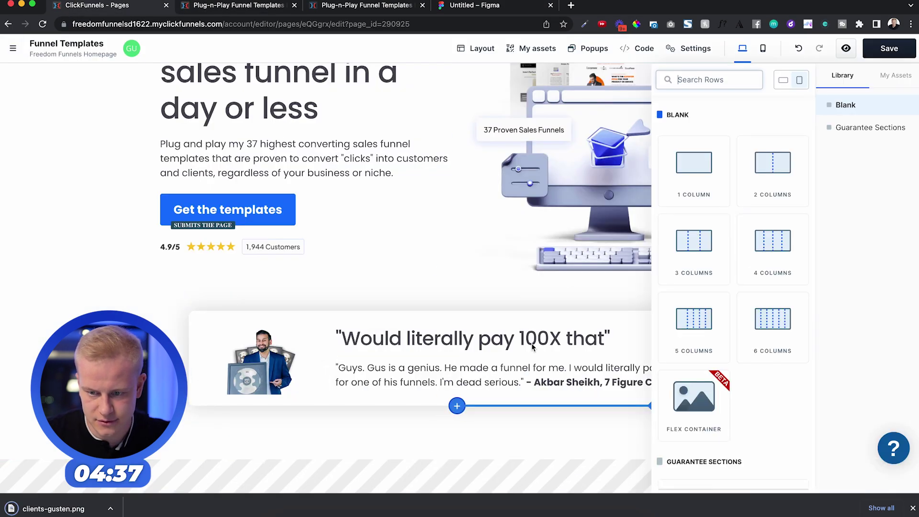
left_click(696, 164)
left_click(552, 424)
left_click(457, 424)
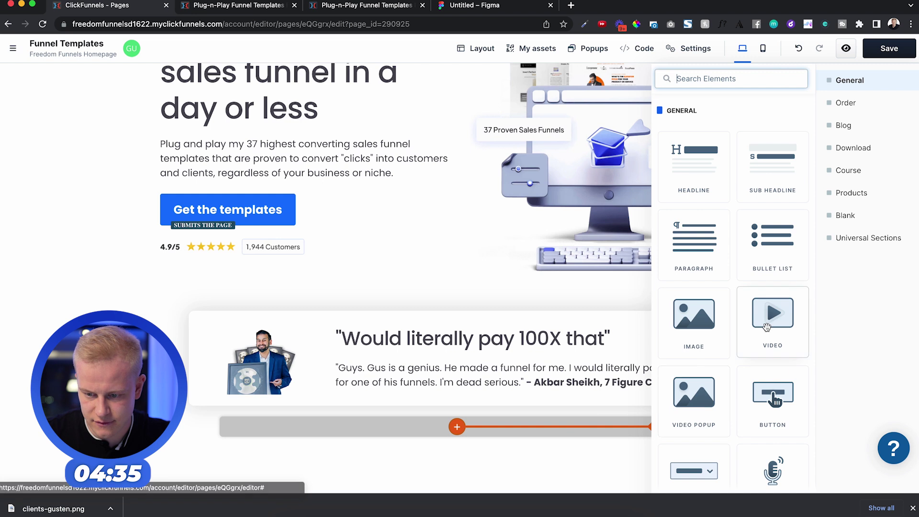
left_click(693, 316)
- Upload clients-gusten.png as the image, with Top margin 70 and width 91%
left_click(902, 163)
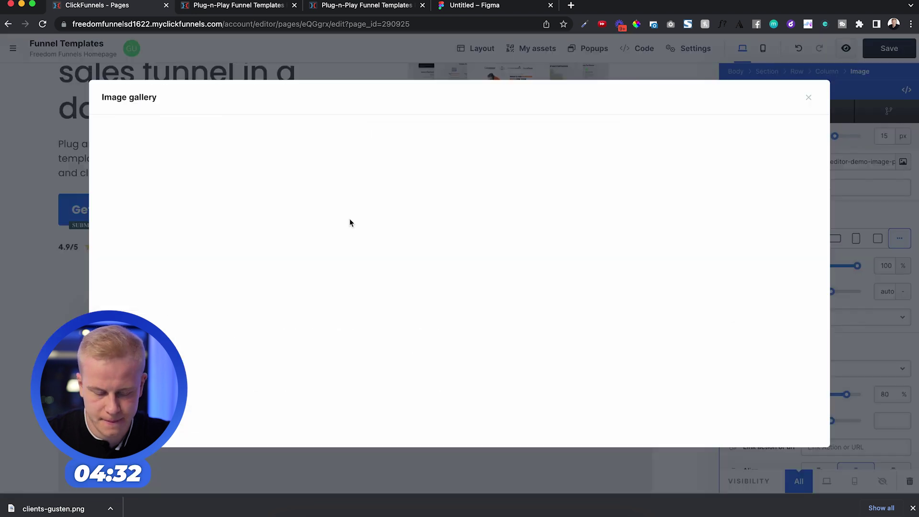
left_click_drag(53, 509, 267, 145)
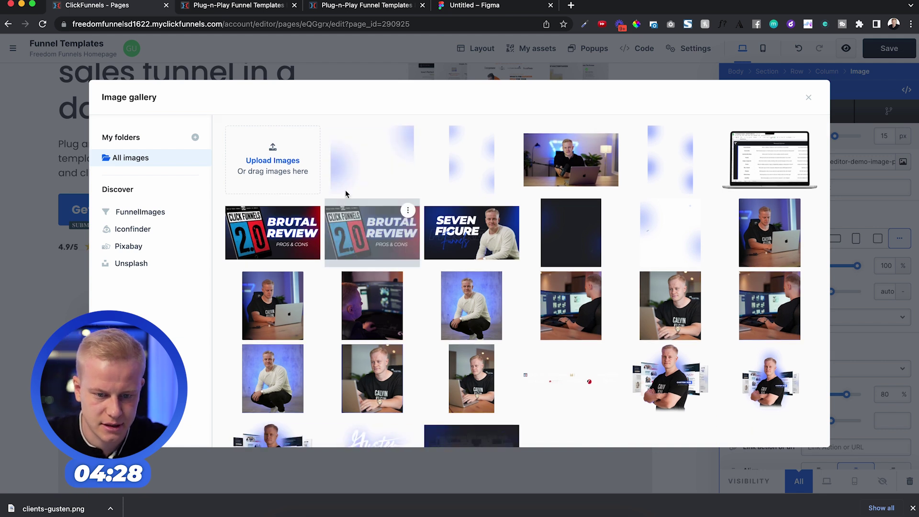
left_click(356, 154)
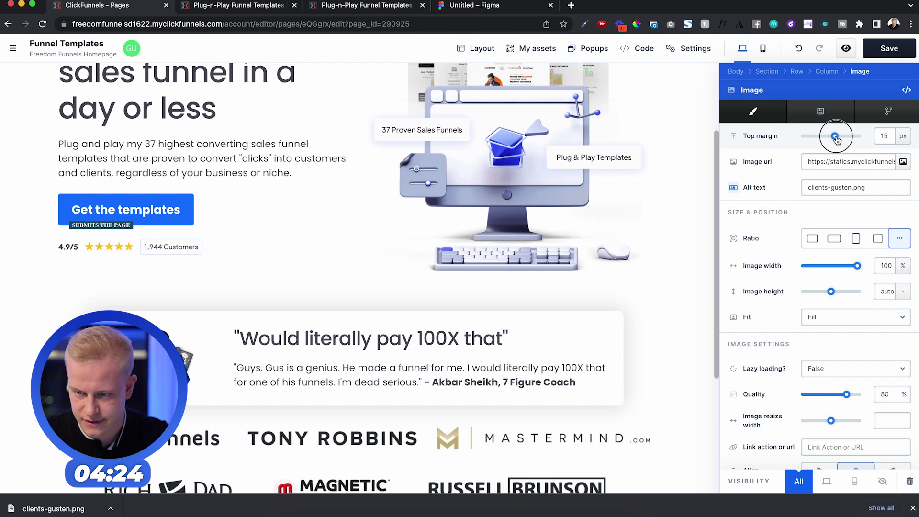
left_click_drag(837, 140, 850, 135)
left_click_drag(858, 266, 854, 269)
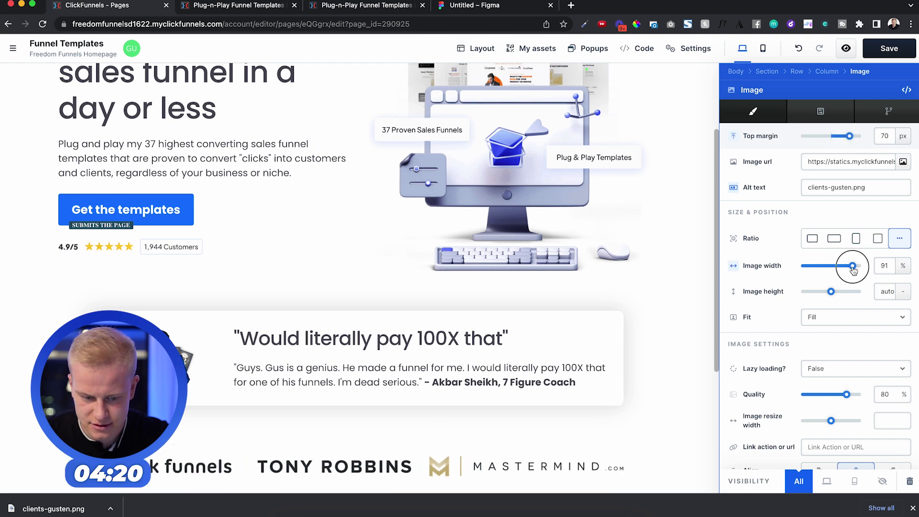
left_click(544, 301)
scroll(745, 295, "down", 1)
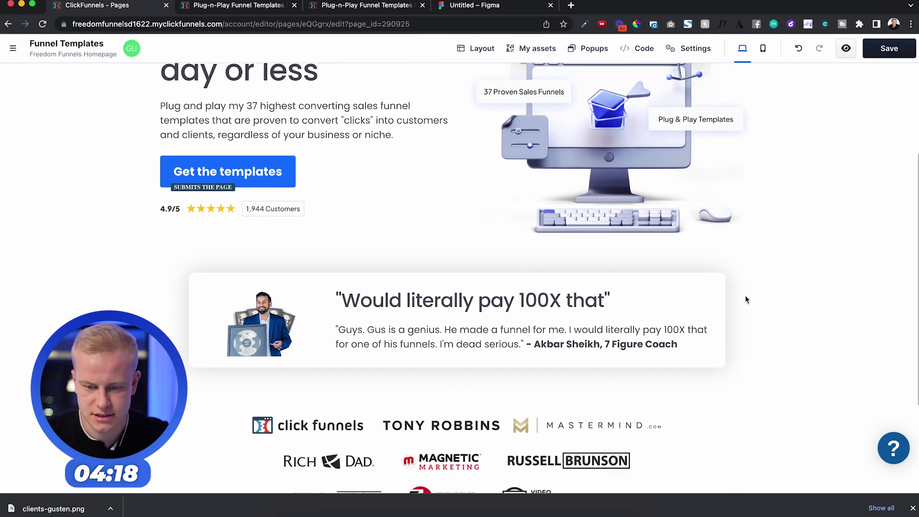
scroll(745, 296, "down", 3)
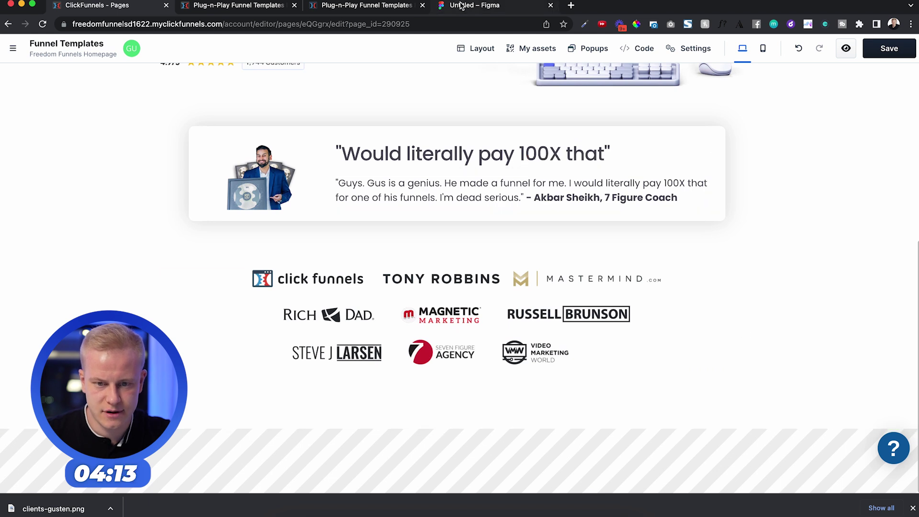
- Draw a 1920×3304 frame in the Figma file
left_click(461, 6)
key("f")
left_click_drag(237, 111, 632, 307)
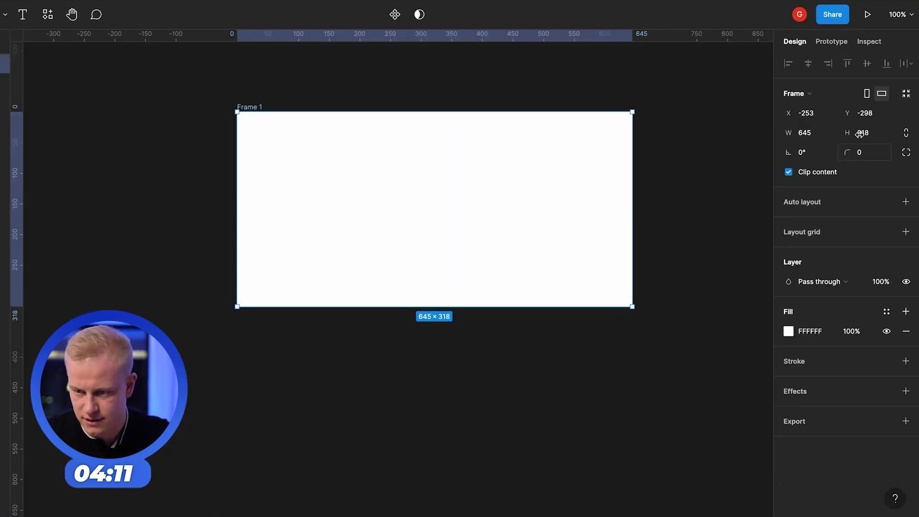
left_click(797, 94)
scroll(786, 297, "down", 1)
scroll(836, 322, "down", 1)
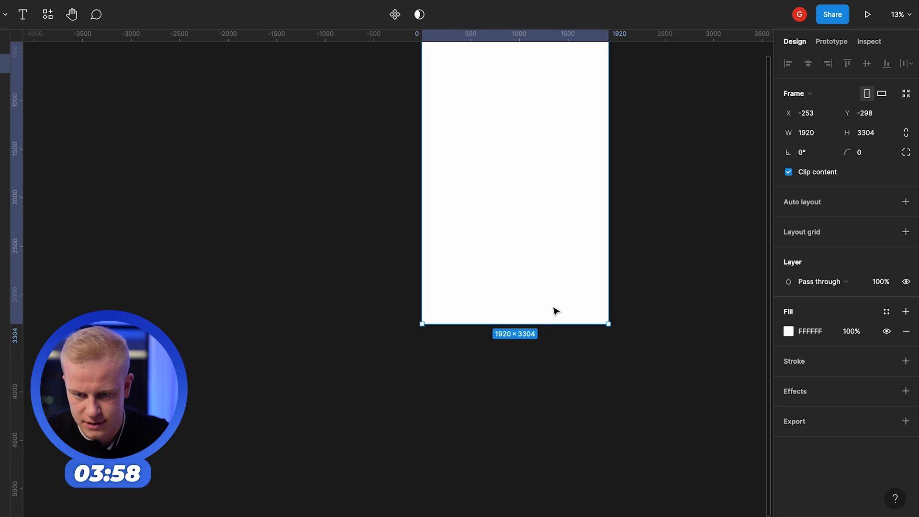
scroll(553, 311, "up", 4)
scroll(546, 311, "right", 2)
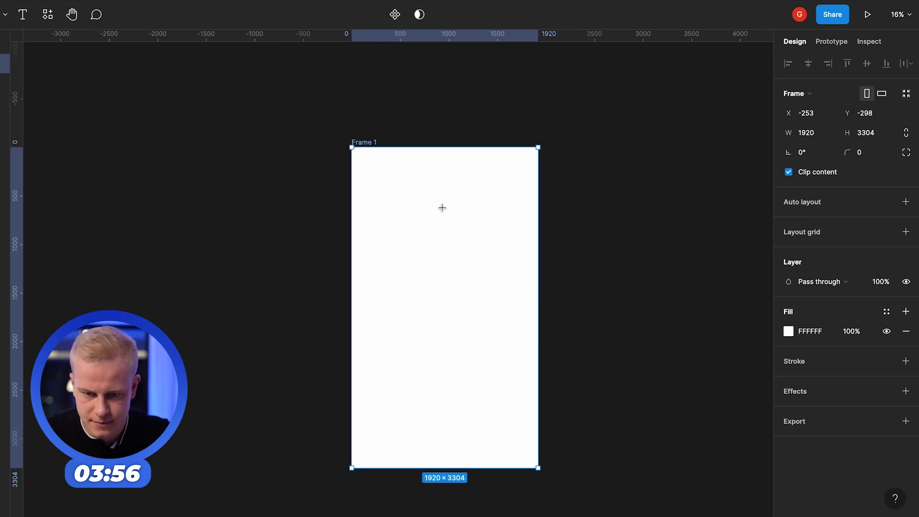
- Place five circles inside Frame 1 and select all of them
left_click_drag(372, 170, 408, 210)
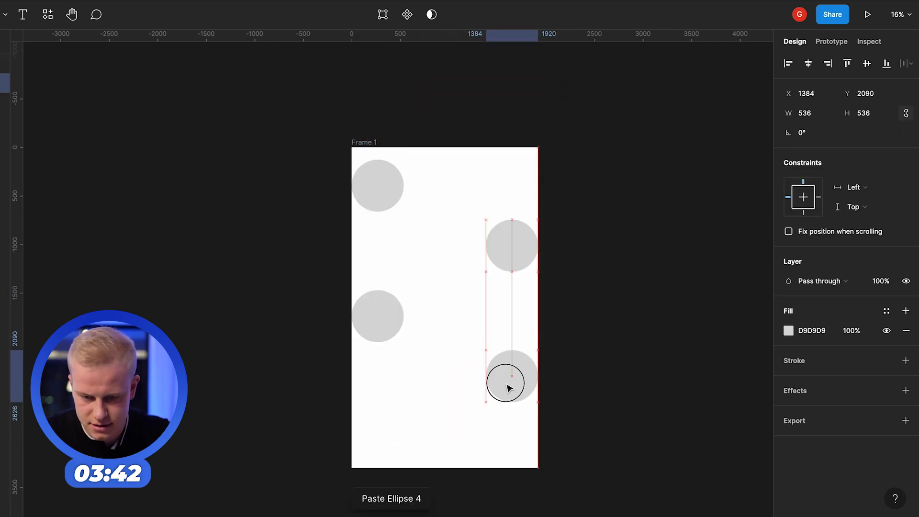
mouse_move(500, 381)
left_mouse_down()
mouse_move(509, 396)
mouse_move(503, 385)
left_mouse_up()
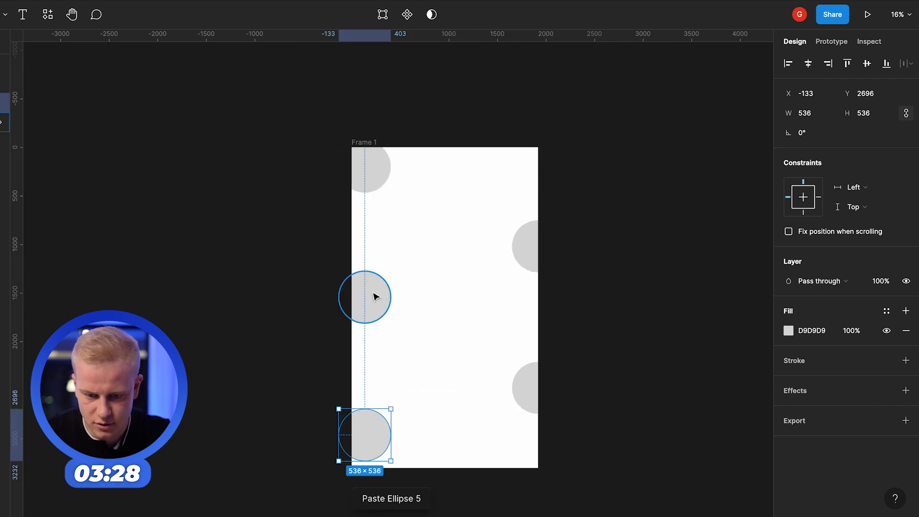
left_click(373, 297, "shift")
left_click(366, 161, "shift")
left_click(529, 249, "shift")
left_click(530, 383, "shift")
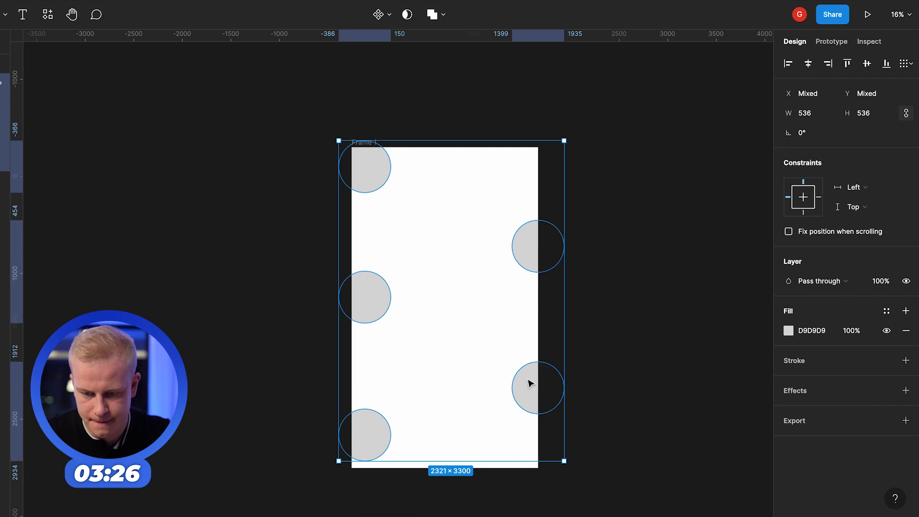
- Give the circles a 00D1FF fill at 50% and a Layer blur of 100
left_click(789, 331)
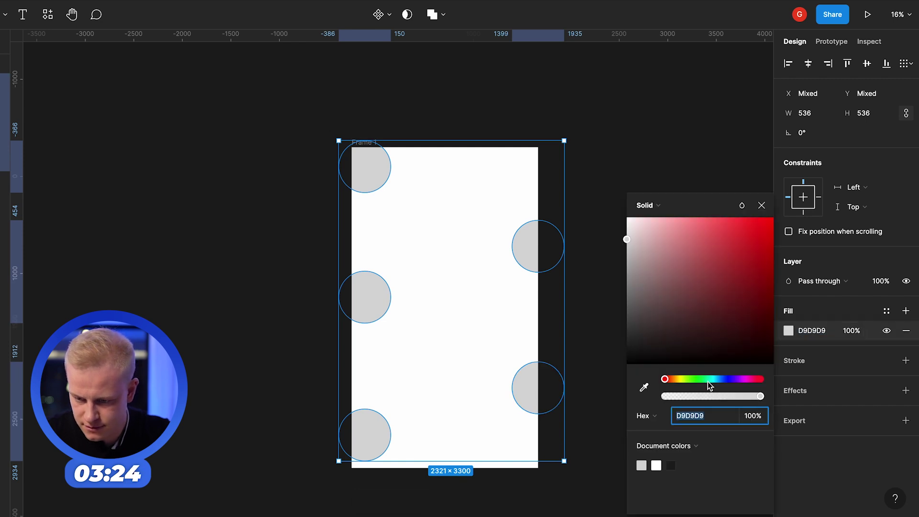
type("00D1FF")
key("Return")
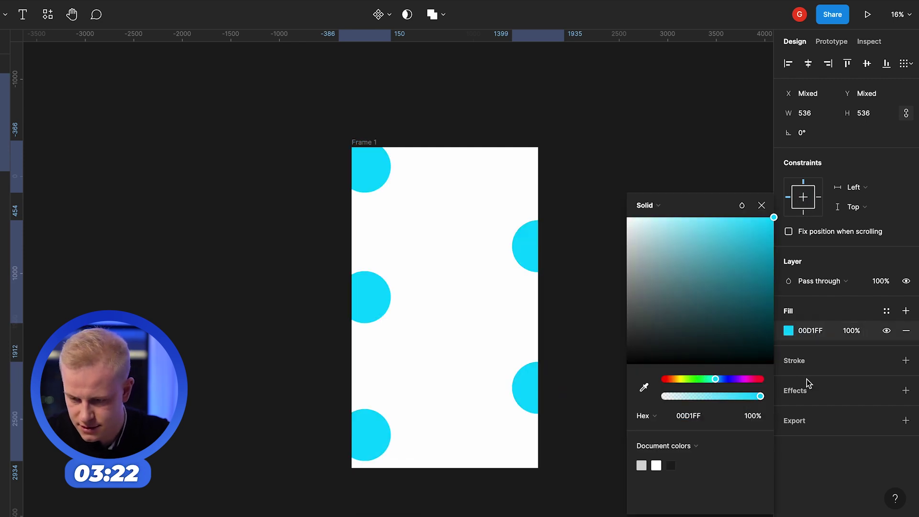
left_click(807, 384)
left_click(816, 410)
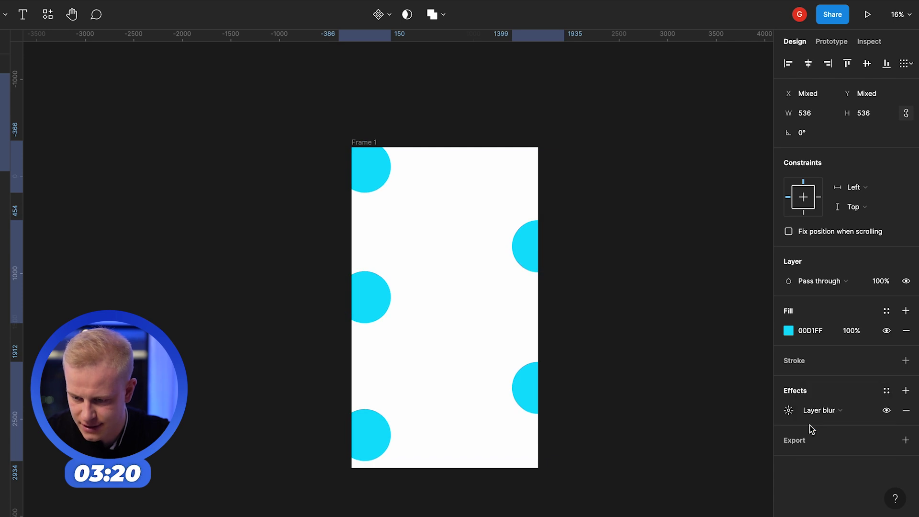
left_click(788, 411)
type("32")
key("Return")
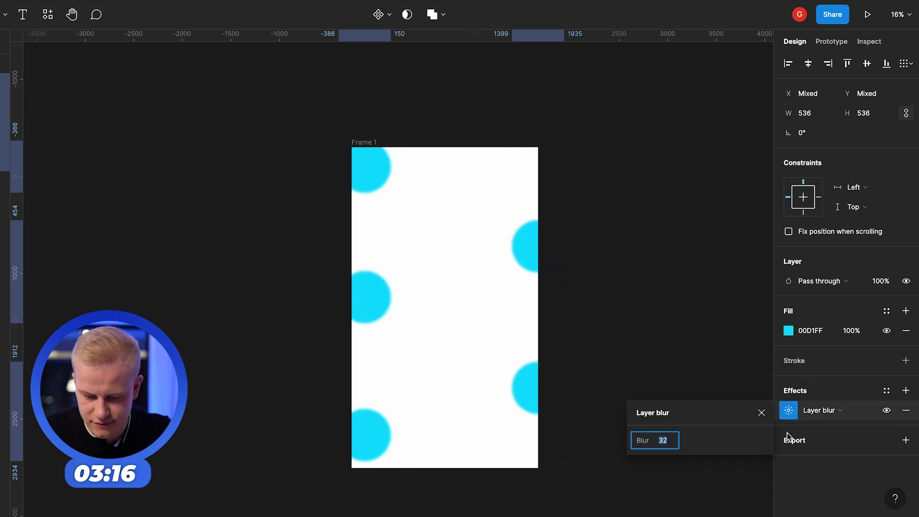
type("100")
key("Return")
key("Escape")
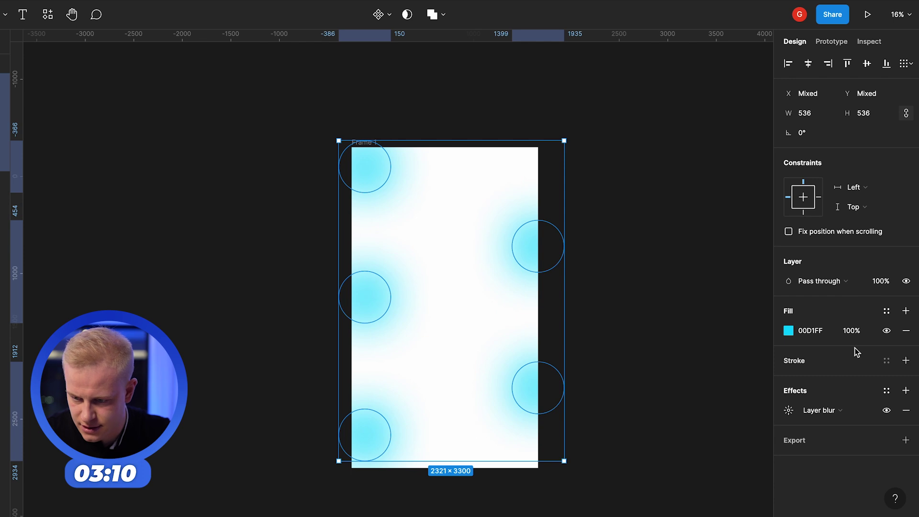
type("50")
key("Return")
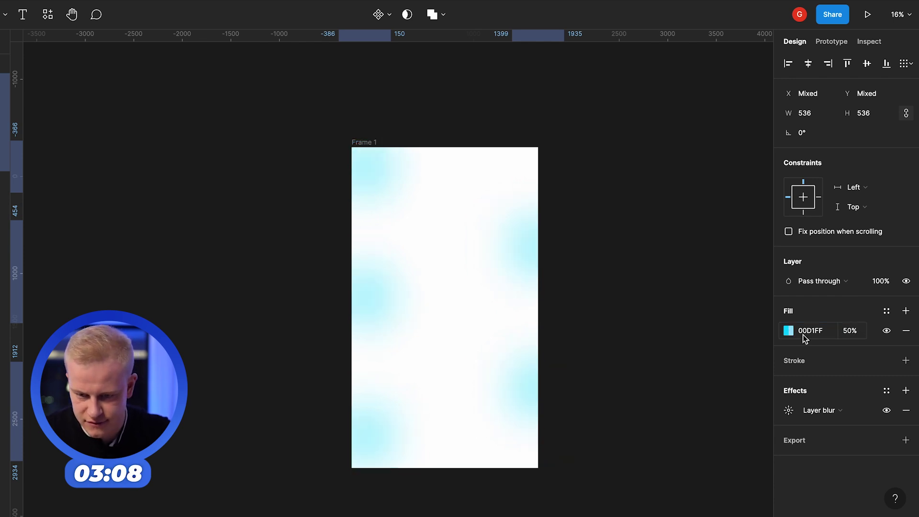
left_click(593, 242)
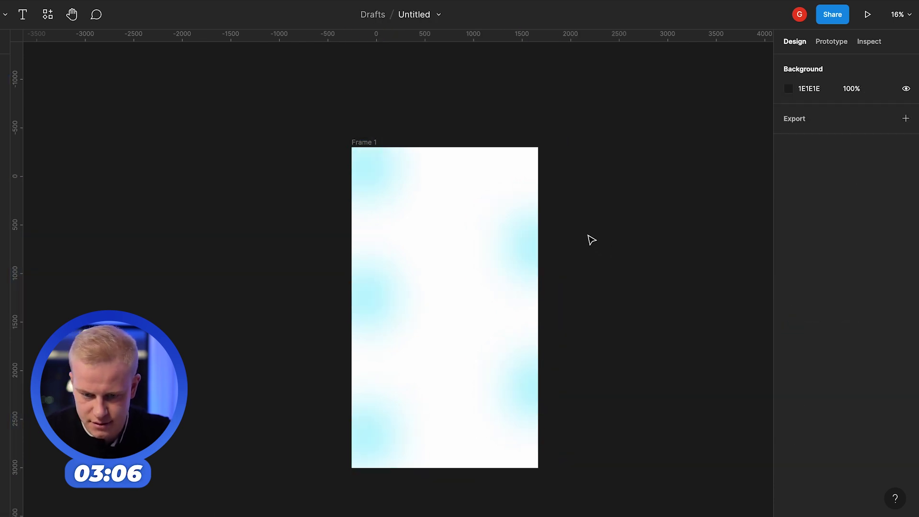
- Remove Frame 1's white background fill and export it as a PNG
left_click(367, 142)
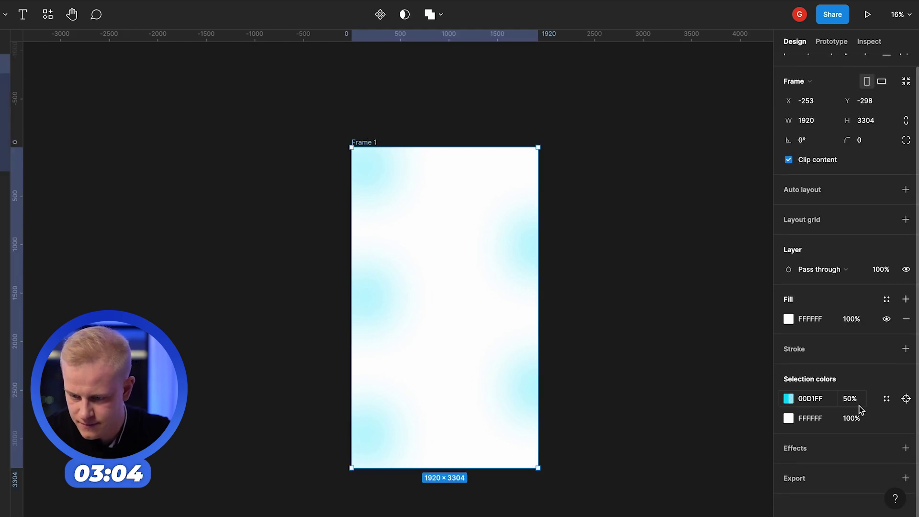
left_click(904, 320)
left_click(835, 450)
scroll(834, 445, "down", 1)
left_click(839, 458)
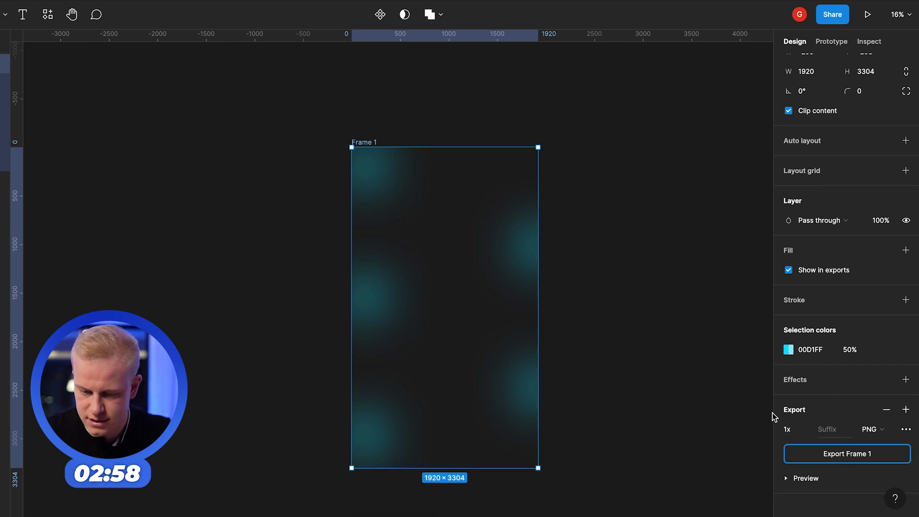
key("Return")
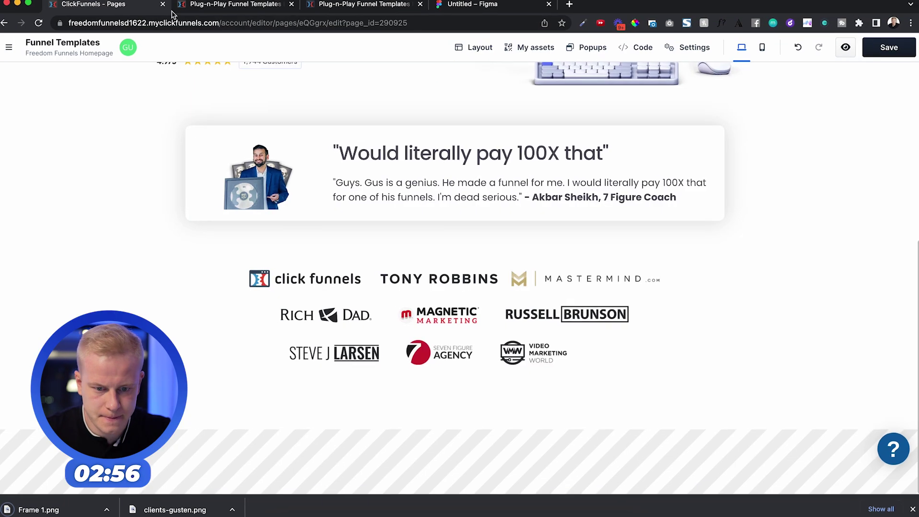
scroll(825, 108, "up", 5)
- Turn on the top section's background, upload Frame 1.png and centre it
left_click(831, 72)
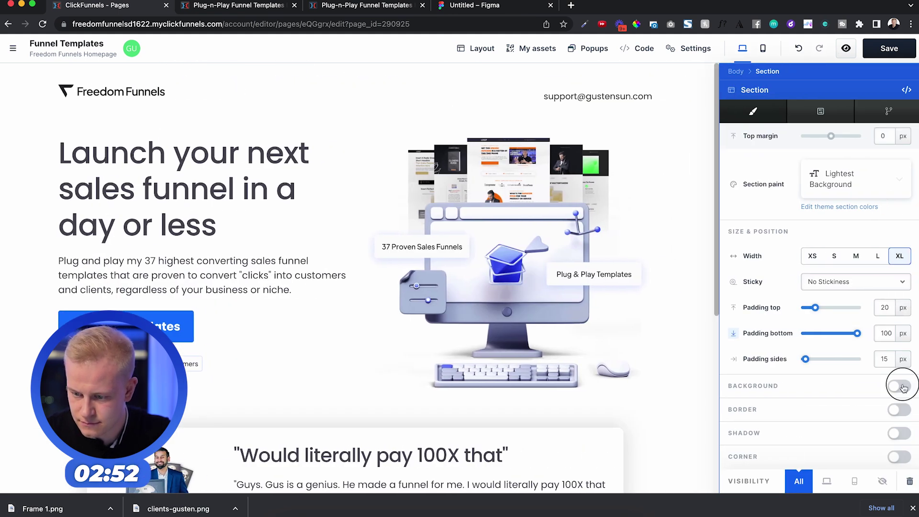
left_click(900, 386)
scroll(902, 309, "down", 4)
left_click(902, 232)
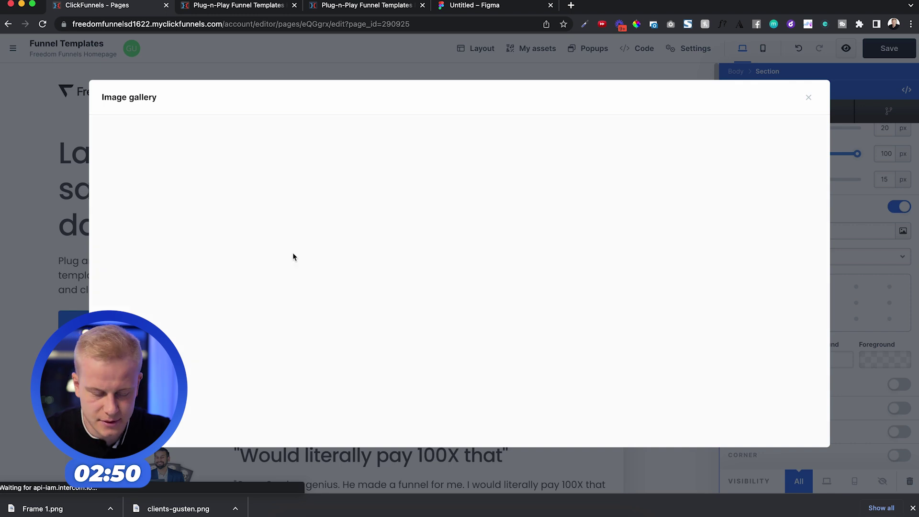
left_click_drag(43, 509, 256, 226)
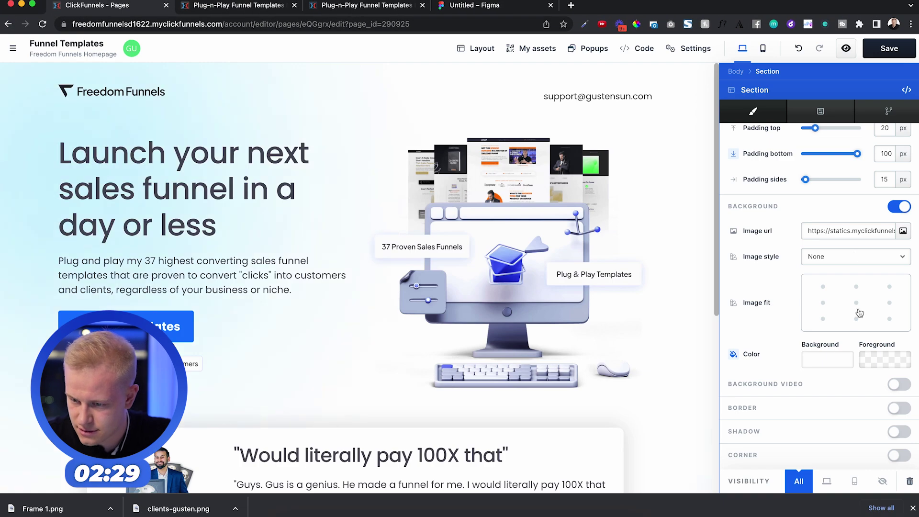
left_click(857, 303)
left_click(833, 256)
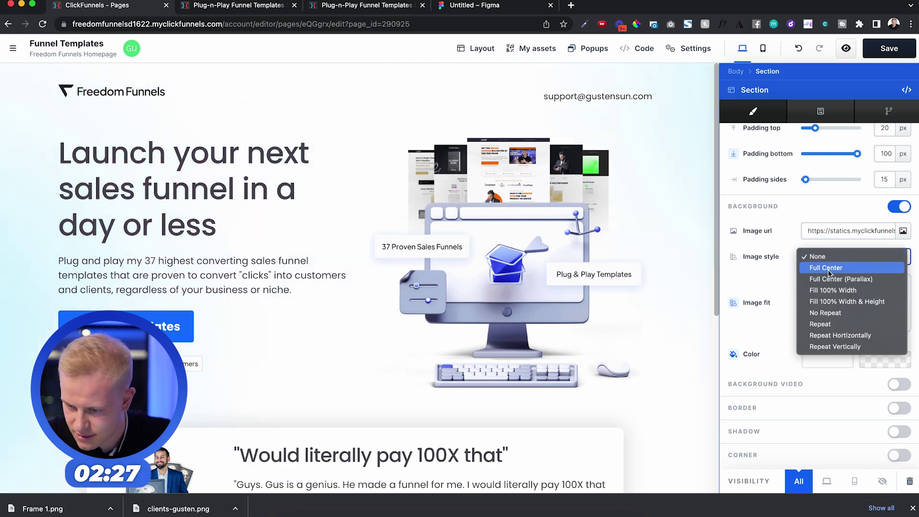
scroll(830, 156, "down", 4)
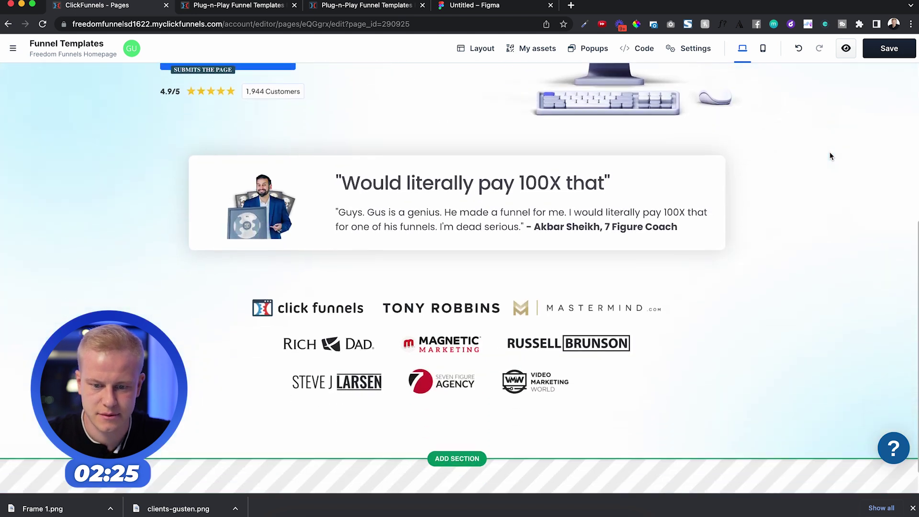
- Paste 'The problem with your current site' into the duplicated heading, then begin a new row
left_click(246, 7)
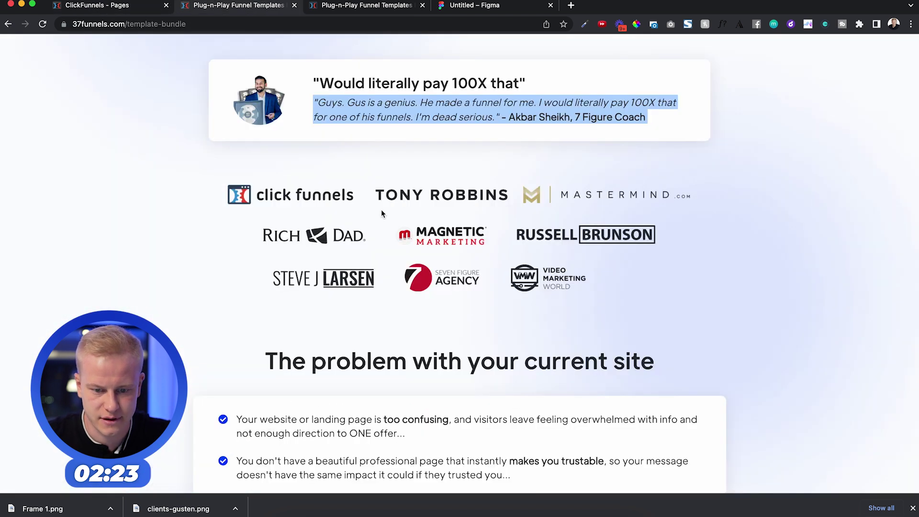
scroll(381, 212, "down", 3)
left_click(149, 12)
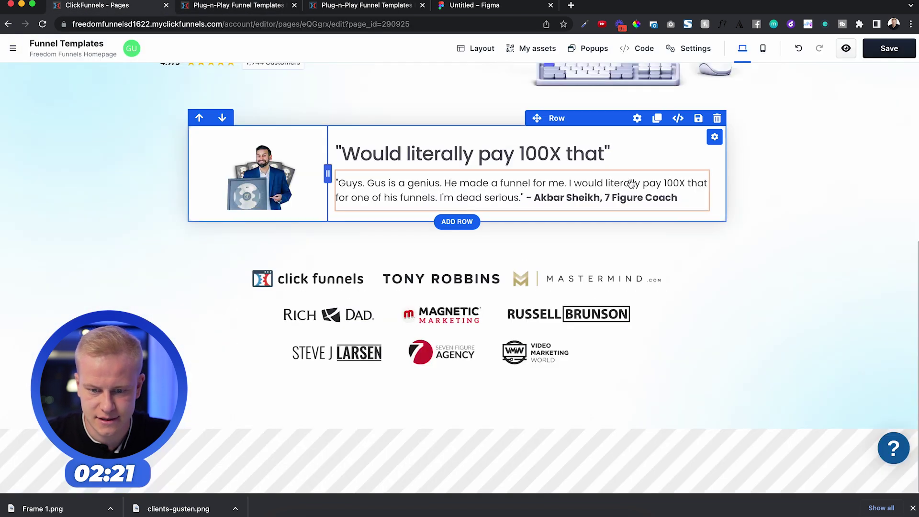
scroll(637, 267, "up", 1)
left_click(646, 263)
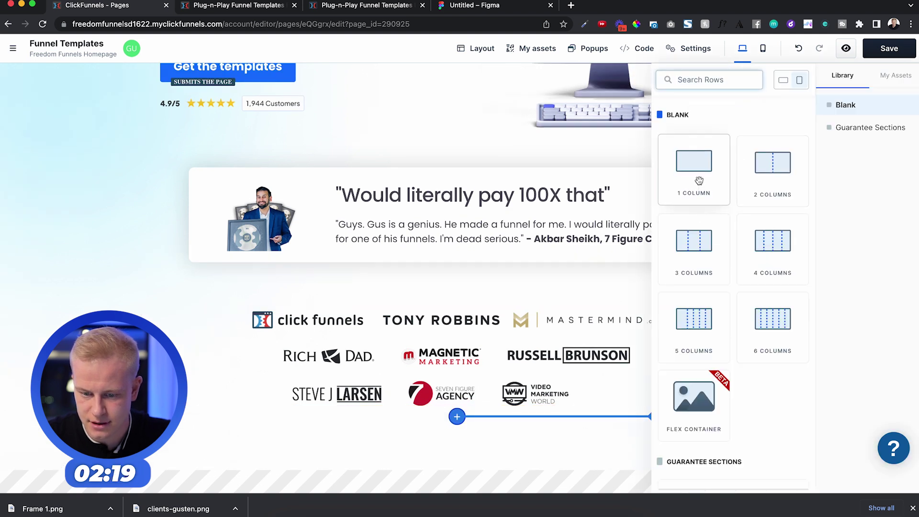
triple_click(349, 172)
key("ctrl+c")
left_click(155, 9)
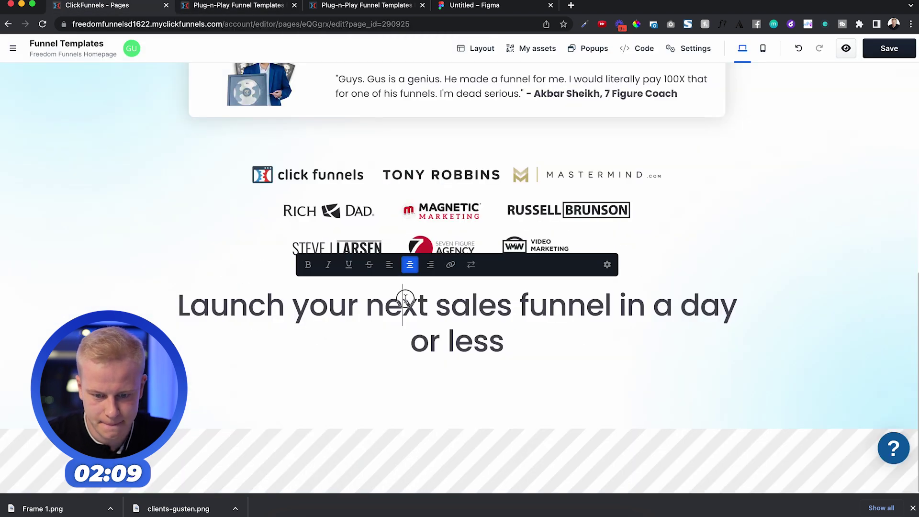
key("ctrl+a")
key("ctrl+v")
left_click(530, 386)
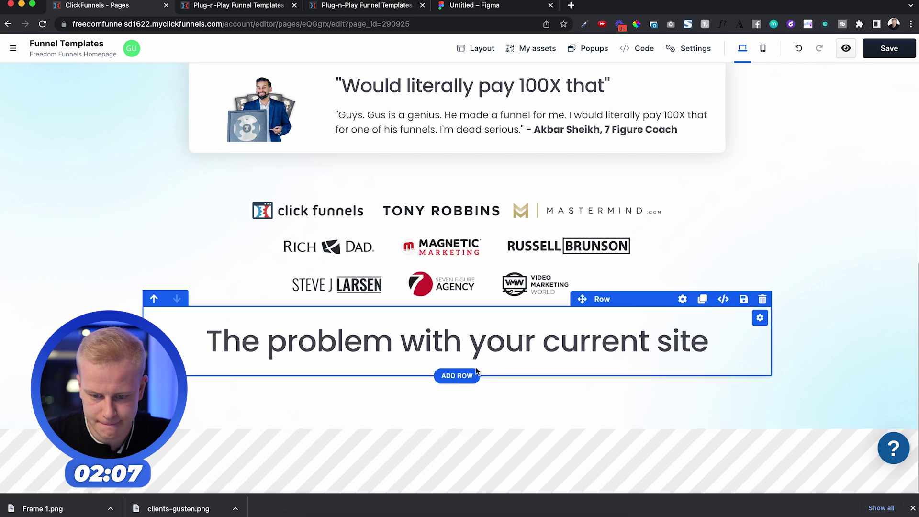
left_click(460, 375)
- Add a one-column row holding a Bullet List with 18 px blue check icons
left_click(695, 179)
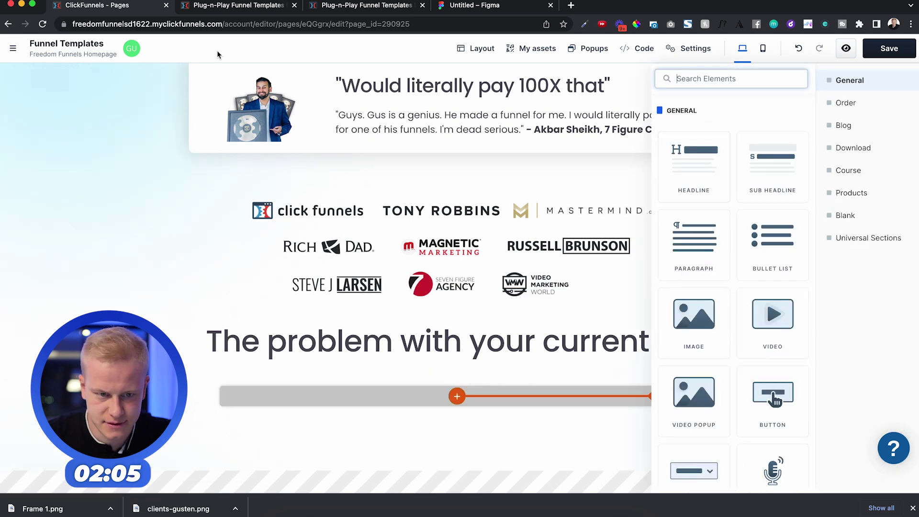
left_click(216, 5)
left_click(124, 4)
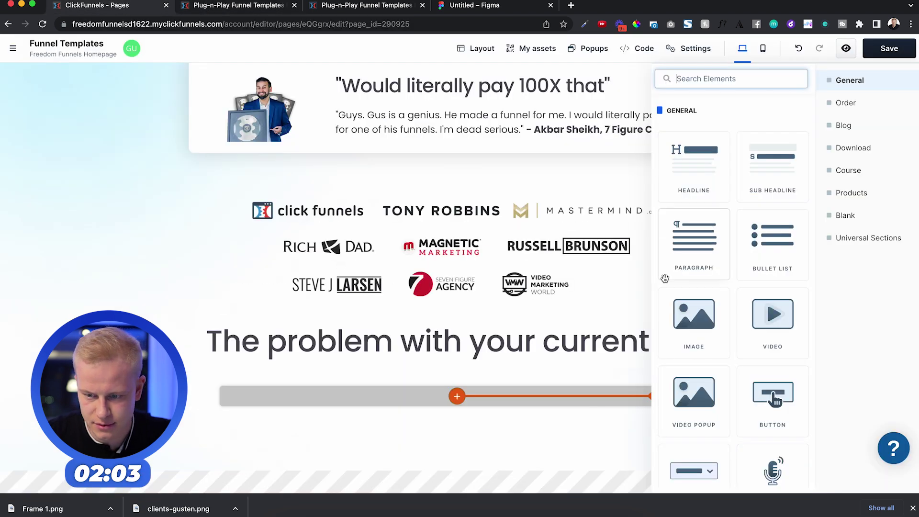
left_click_drag(776, 248, 542, 379)
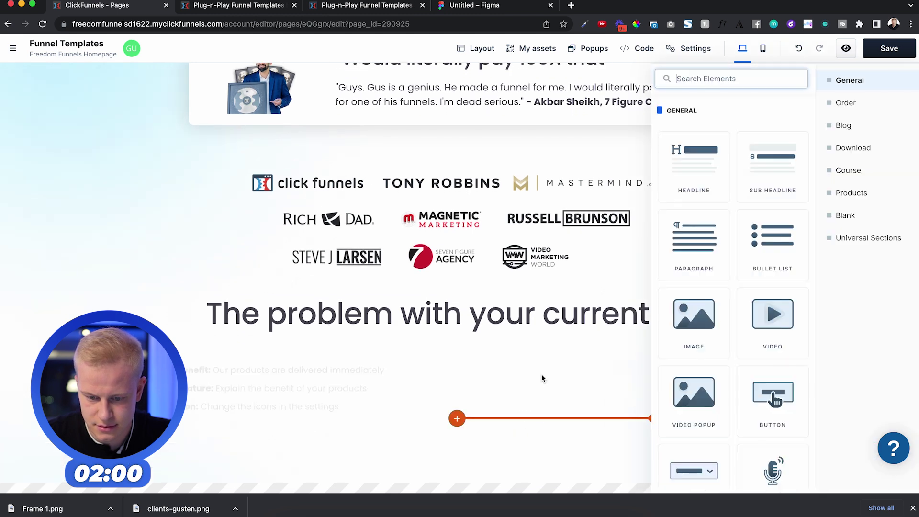
left_click(496, 378)
mouse_move(666, 370)
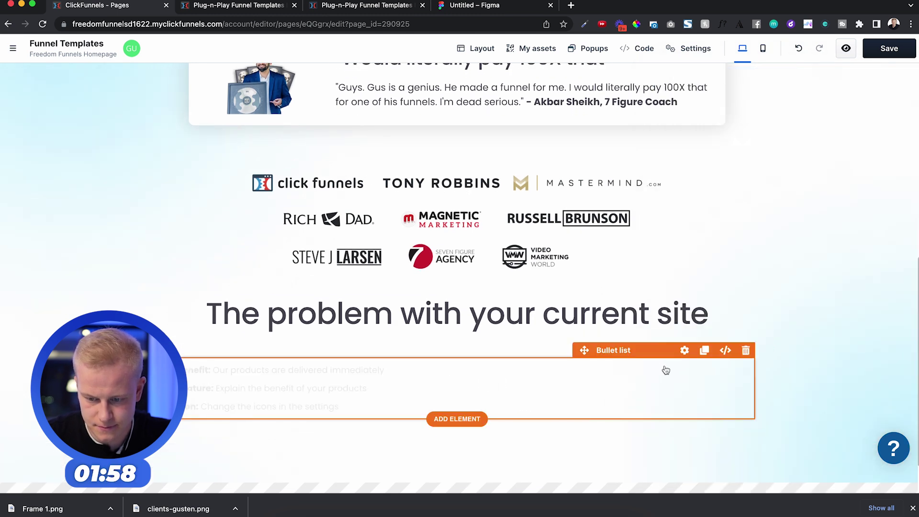
left_click(685, 352)
scroll(836, 374, "down", 2)
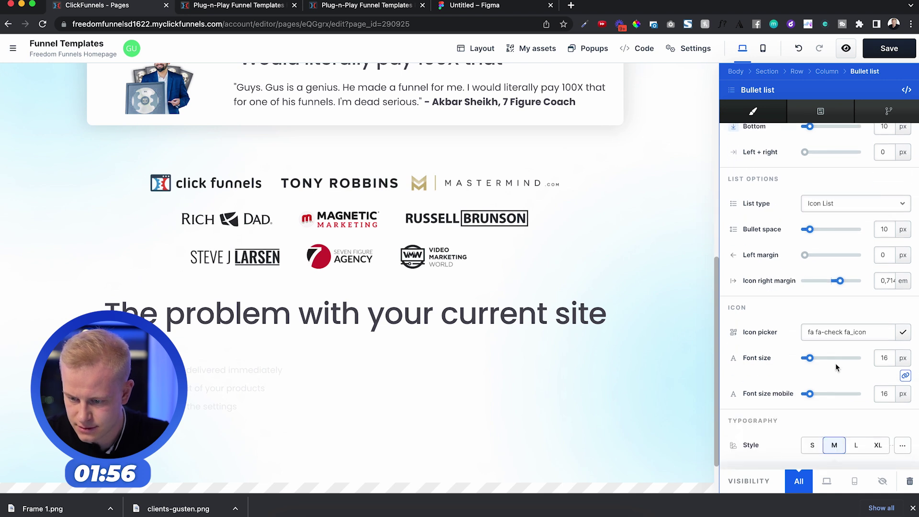
left_click_drag(809, 358, 814, 359)
scroll(862, 330, "down", 3)
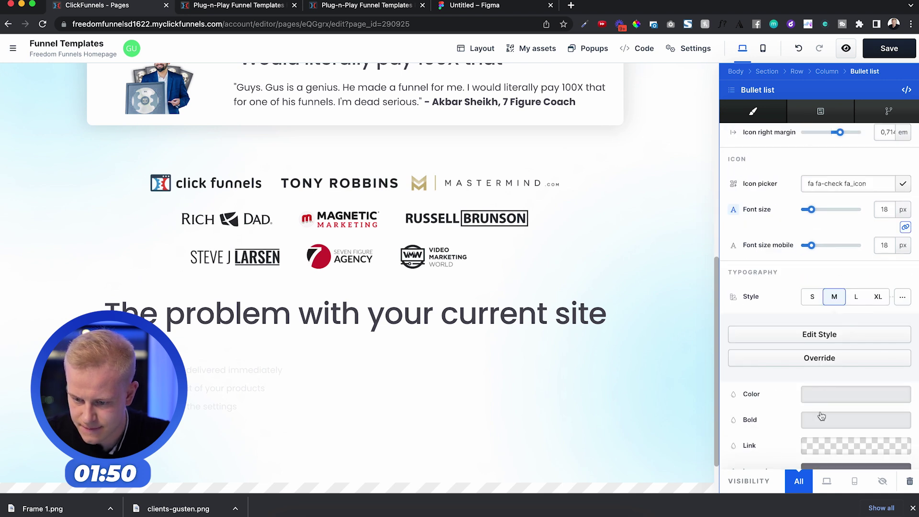
scroll(822, 416, "down", 3)
left_click(832, 316)
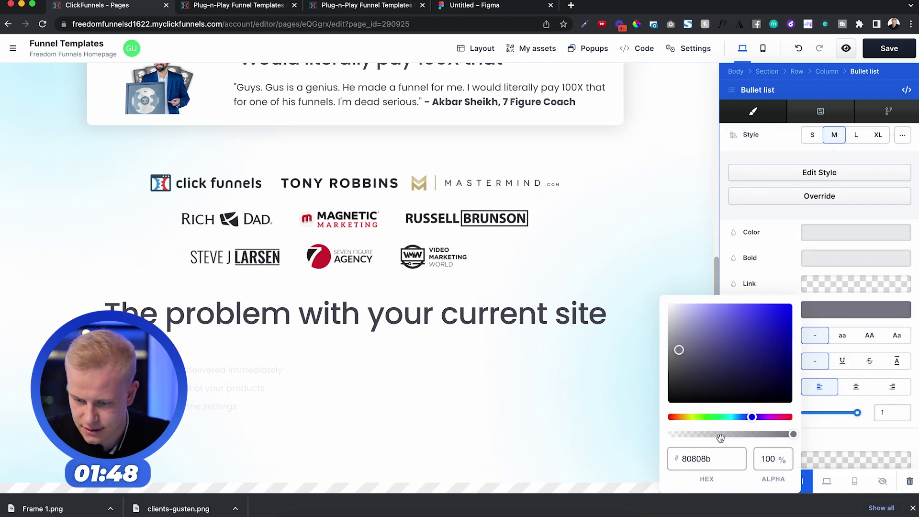
left_click_drag(739, 391, 821, 271)
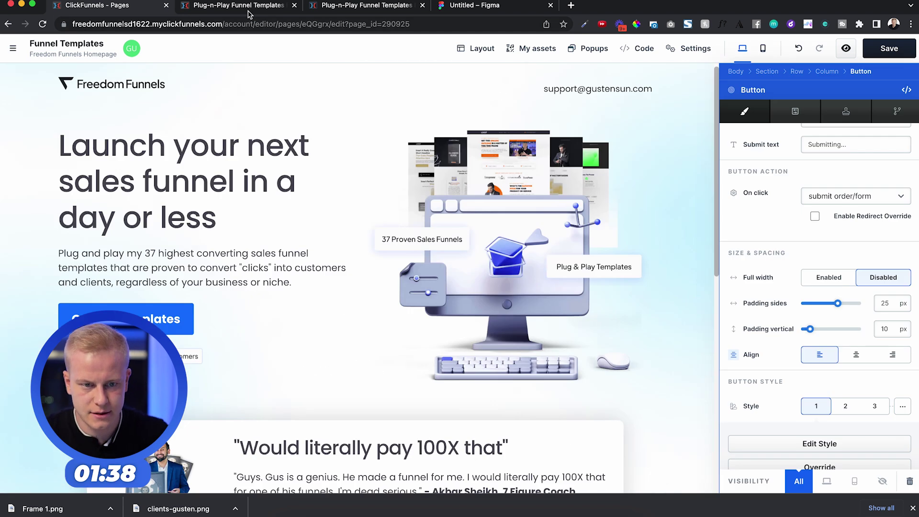
- Sample the 0044ff blue from the reference page's 37funnels button
left_click(249, 14)
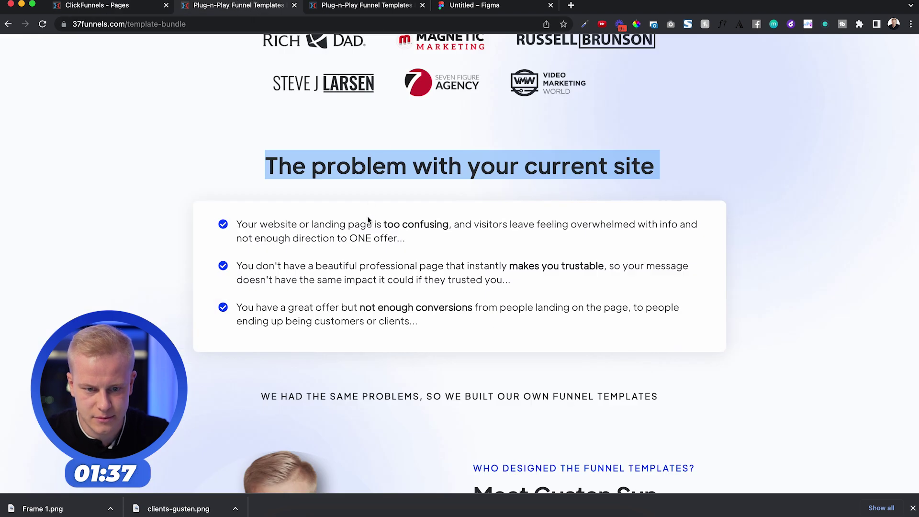
scroll(369, 220, "up", 15)
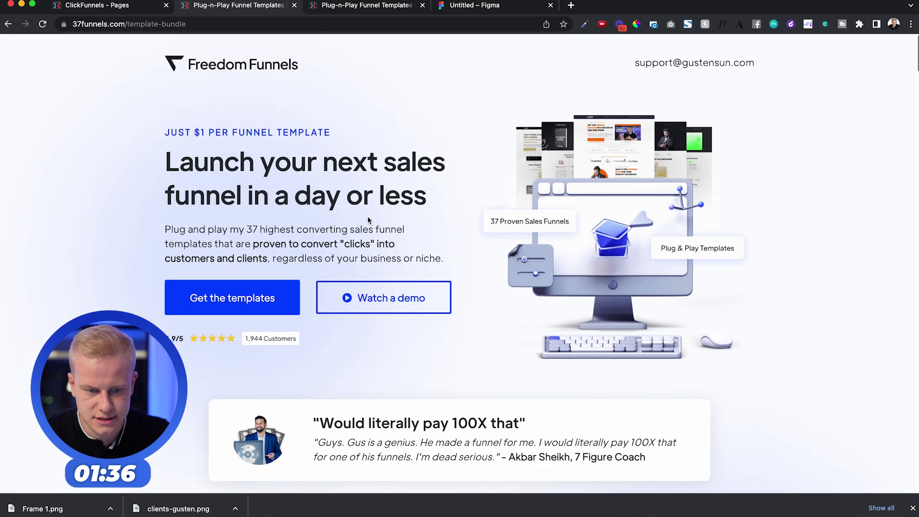
left_click(351, 281)
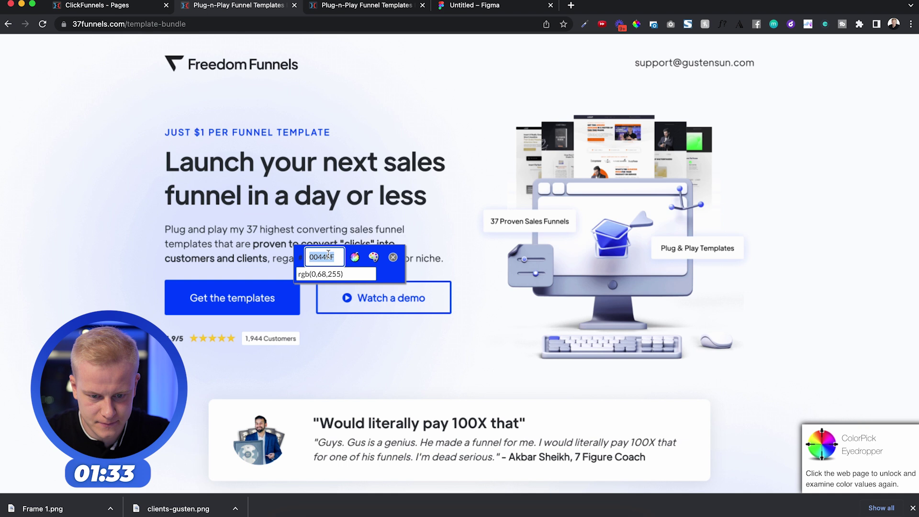
left_click(393, 257)
key("ctrl+Tab")
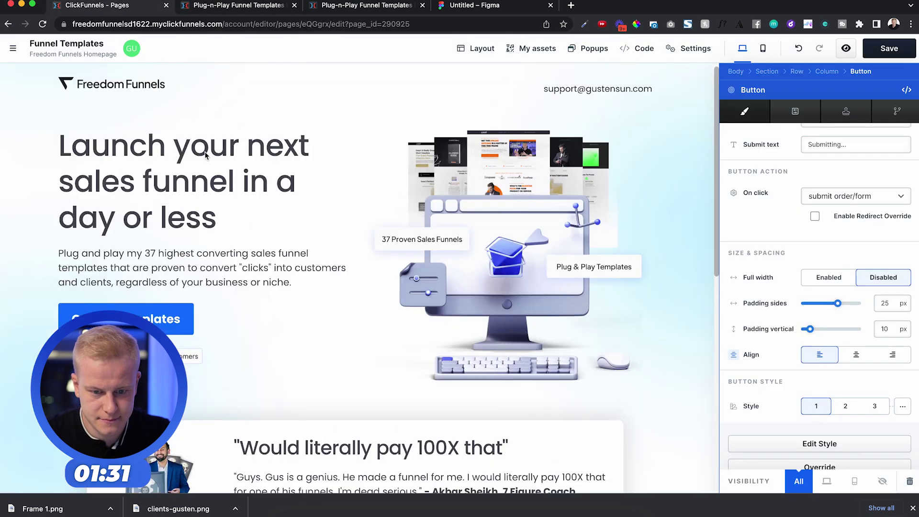
key("Escape")
- Inspect the hero button's background colour value in the editor
left_click(208, 321)
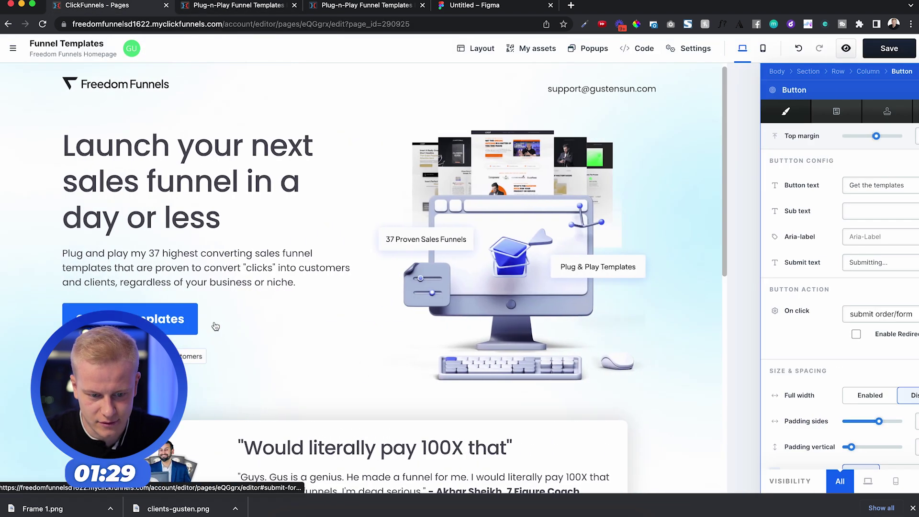
scroll(841, 346, "down", 5)
left_click(903, 332)
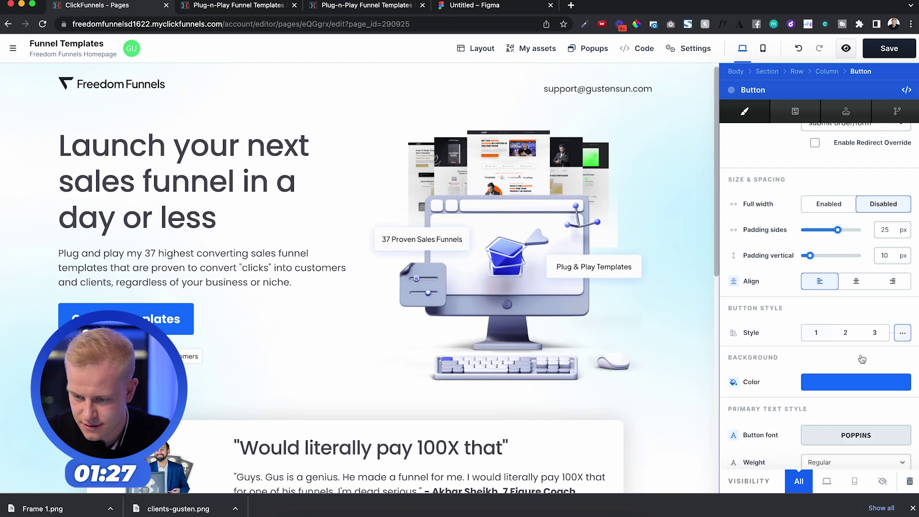
left_click(859, 382)
left_click(730, 456)
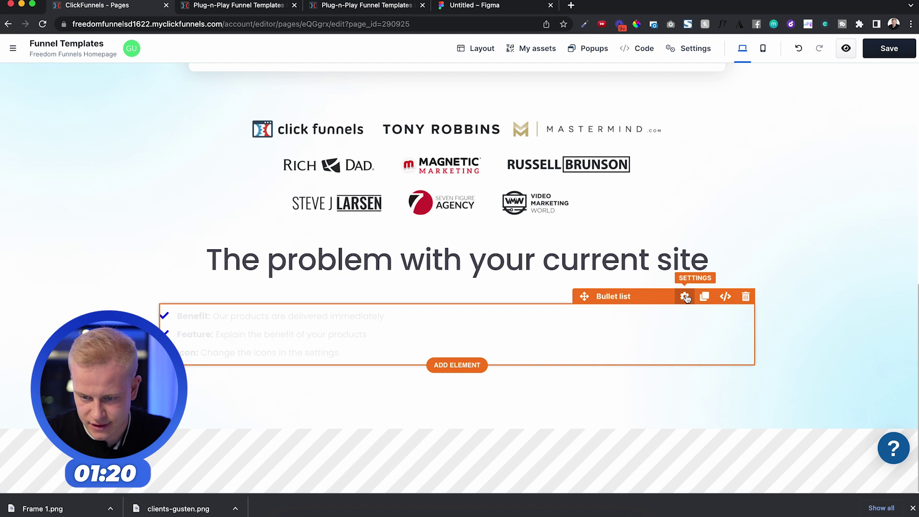
- Set the bullet list's icon colour hex to 0044ff
left_click(684, 296)
scroll(847, 298, "down", 4)
left_click(824, 430)
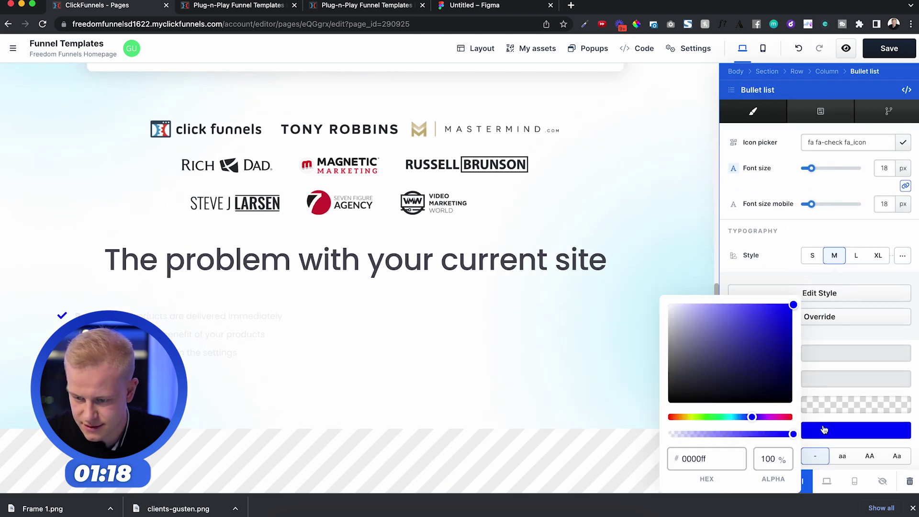
left_click(725, 460)
type("0044ff")
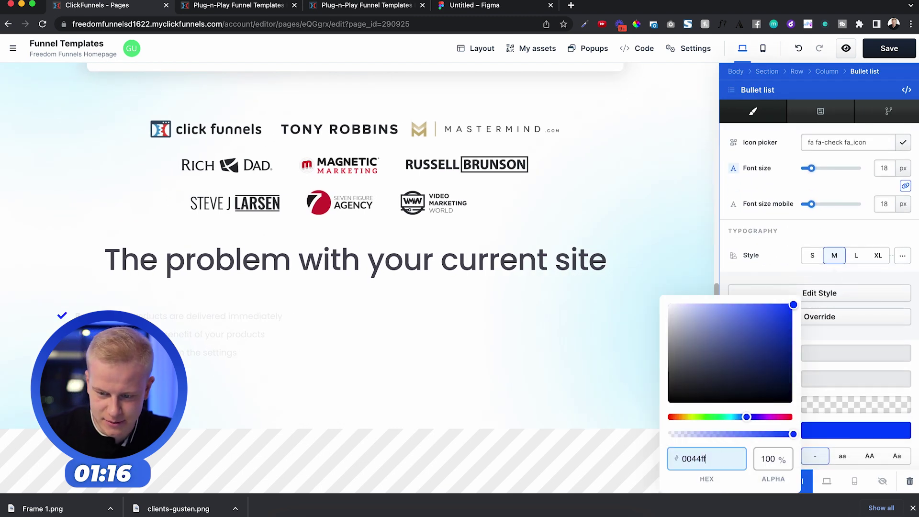
- Set the bullet list's text colour to dark grey 383838
left_click(772, 264)
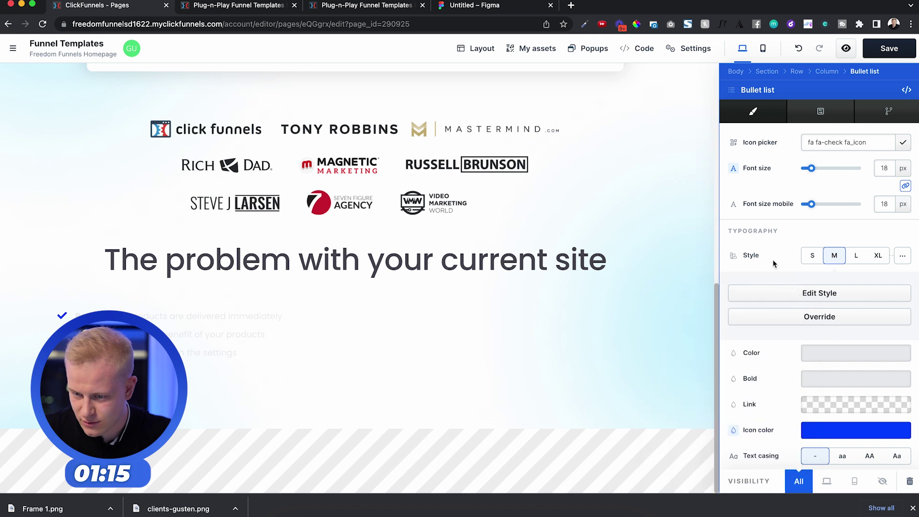
left_click(808, 356)
left_click_drag(697, 350, 660, 381)
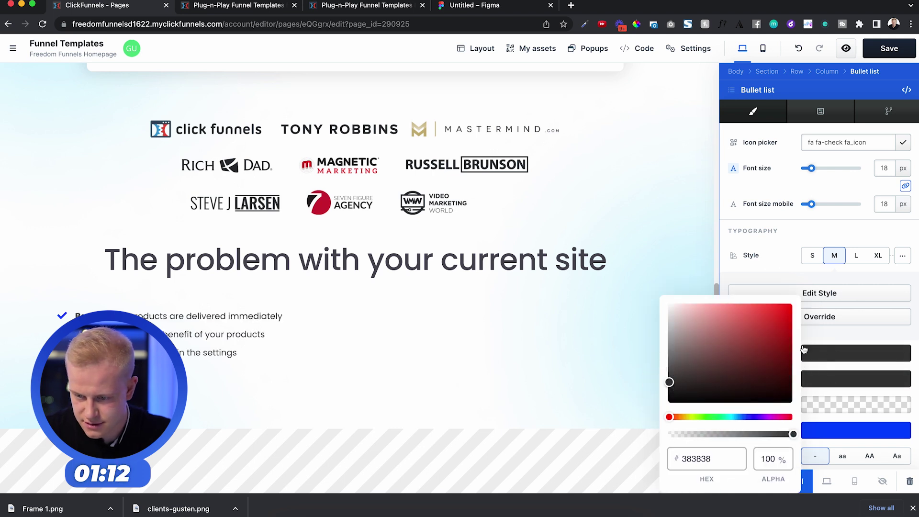
left_click(502, 350)
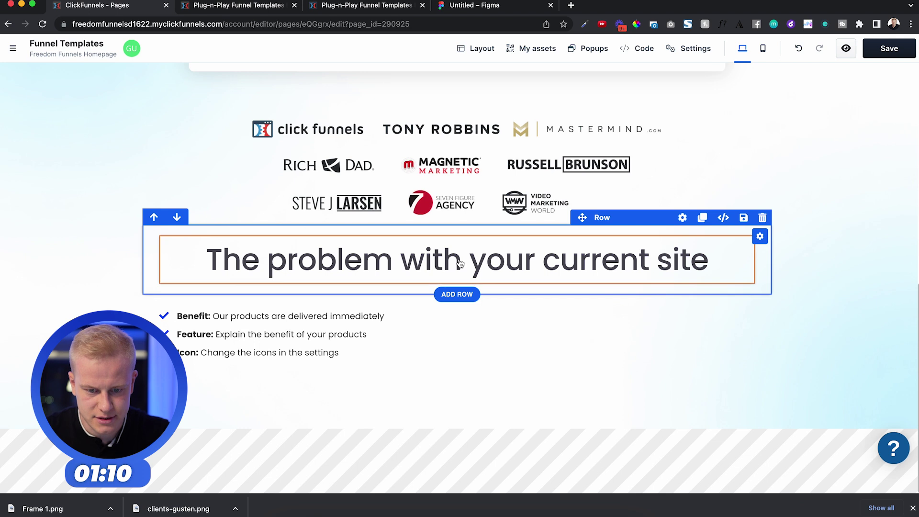
- Narrow the list's row to 783 px and increase bullet spacing to 20 px
left_click(684, 286)
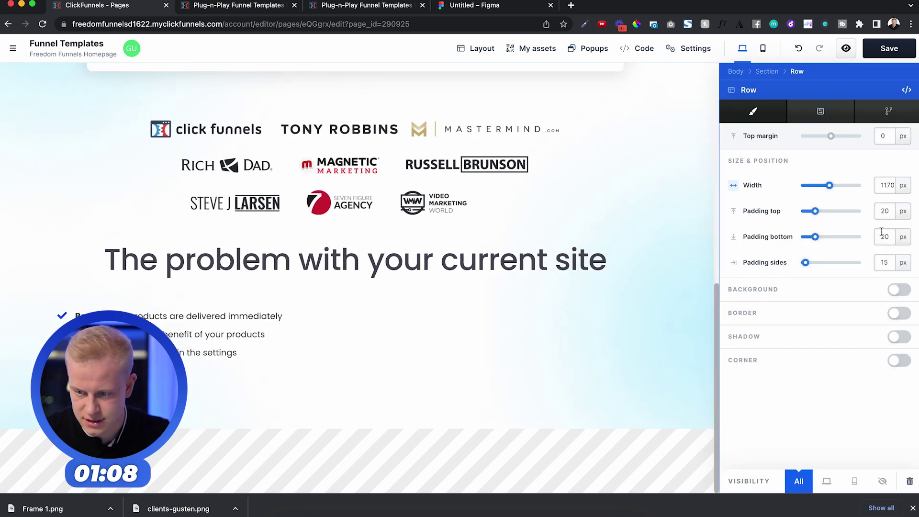
left_click_drag(829, 187, 822, 187)
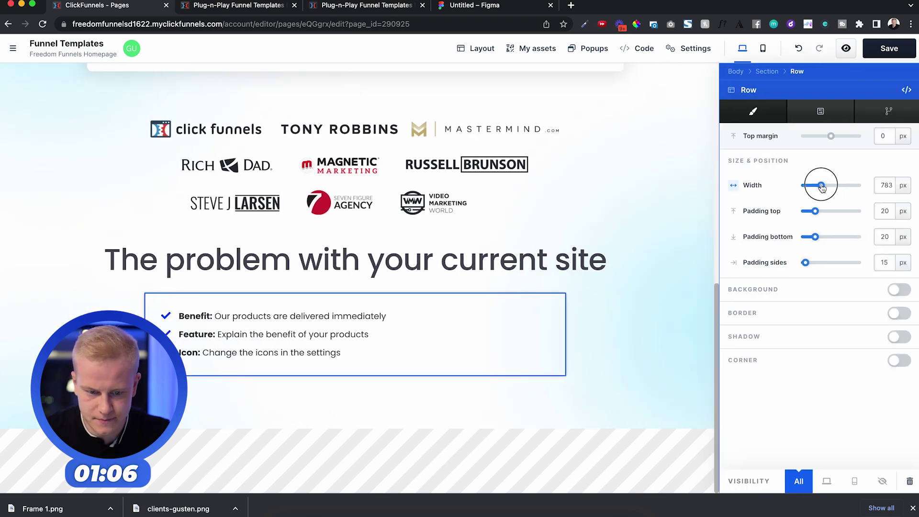
left_click(627, 269)
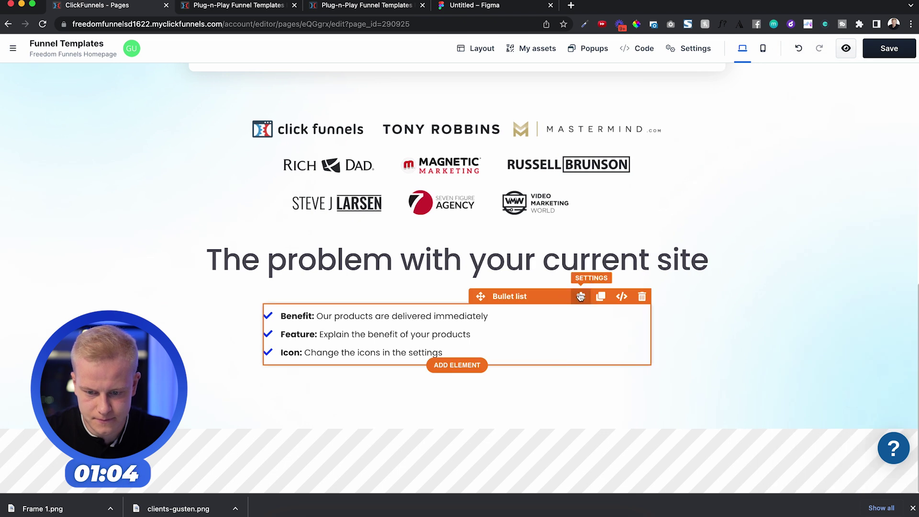
left_click(580, 296)
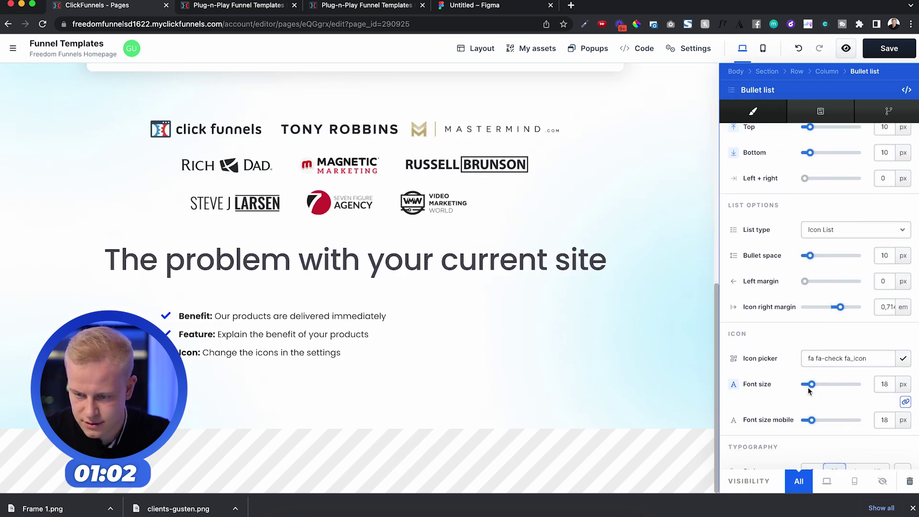
scroll(809, 391, "down", 1)
left_click_drag(809, 196, 816, 199)
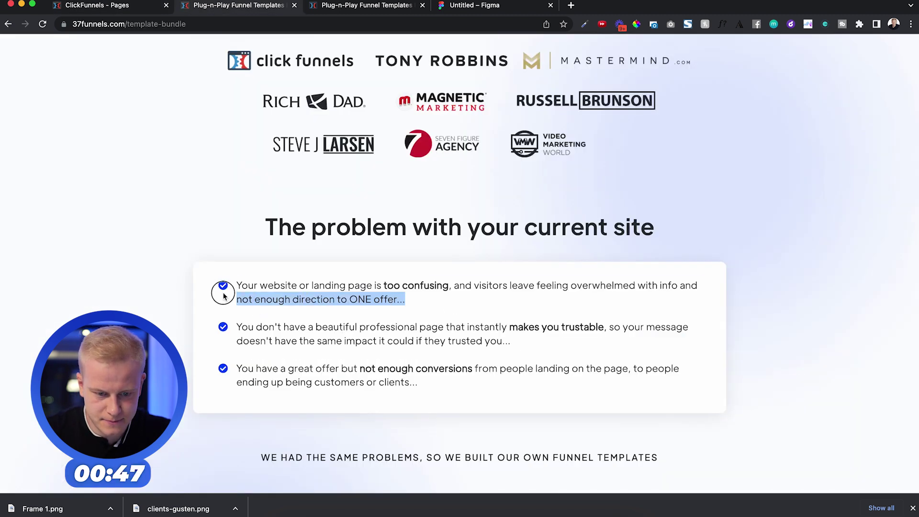
left_click_drag(223, 295, 235, 288)
key("ctrl+c")
- Paste the reference page's problem statements over the placeholder benefit and feature bullets
left_click(117, 7)
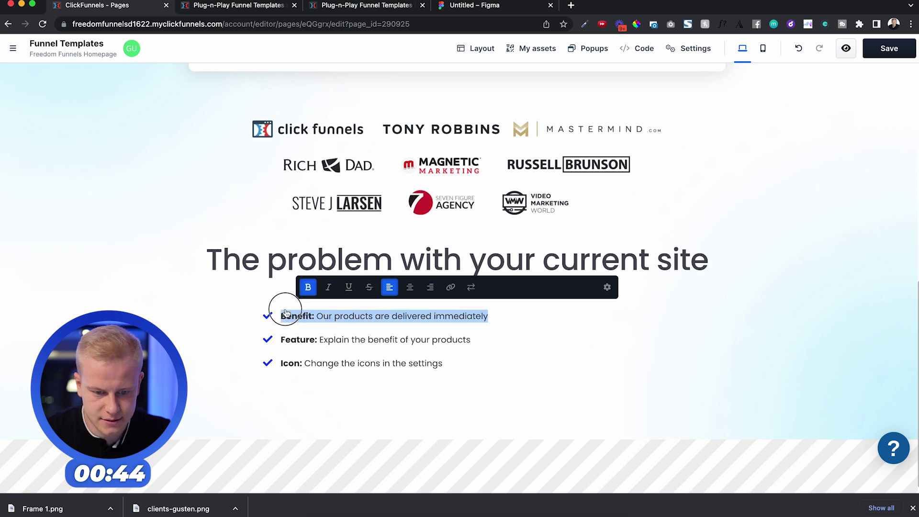
key("ctrl+v")
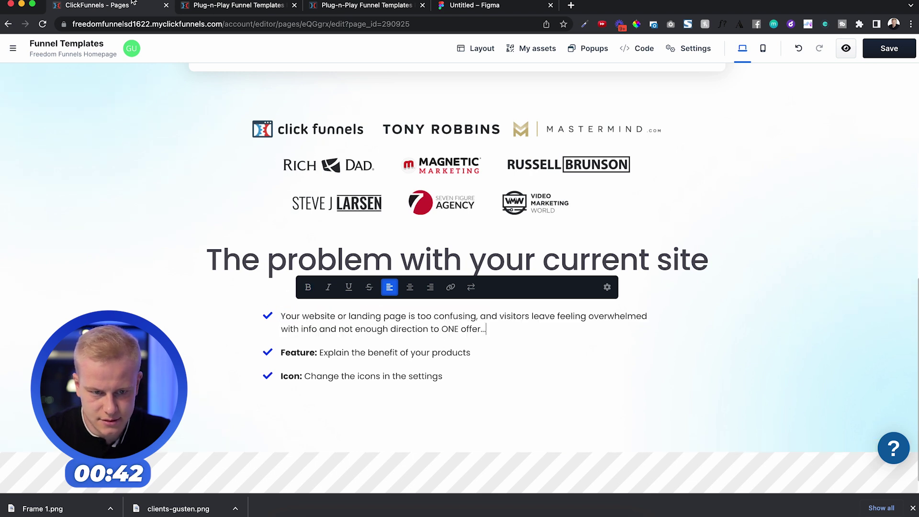
left_click(191, 5)
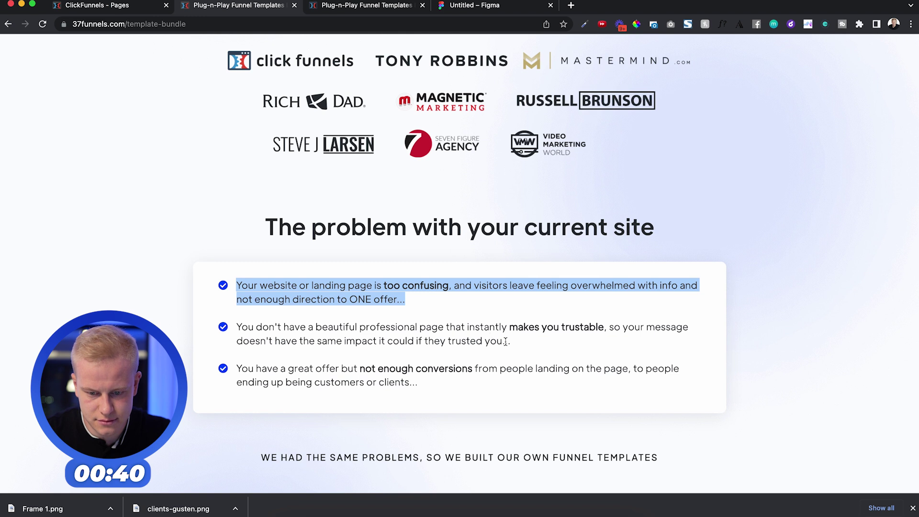
left_click_drag(509, 341, 350, 341)
left_click_drag(240, 334, 236, 327)
left_click(153, 7)
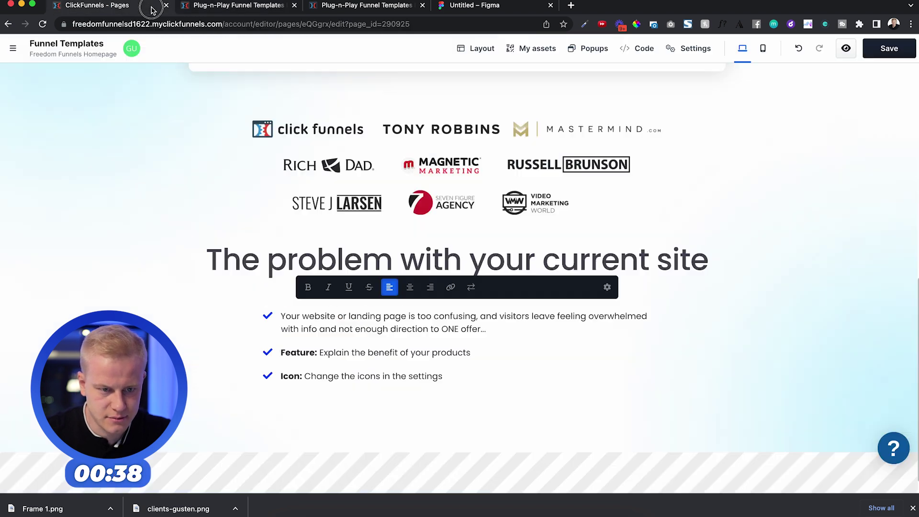
left_click_drag(470, 350, 325, 357)
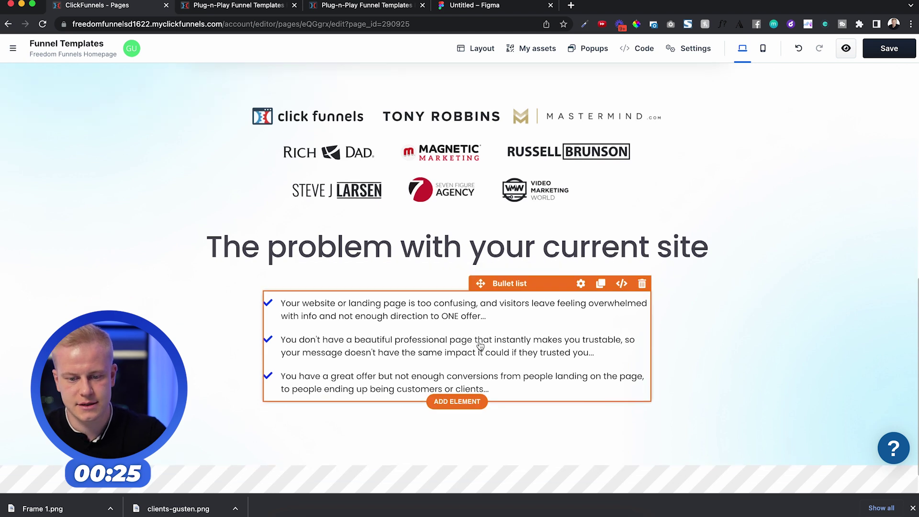
scroll(632, 287, "down", 1)
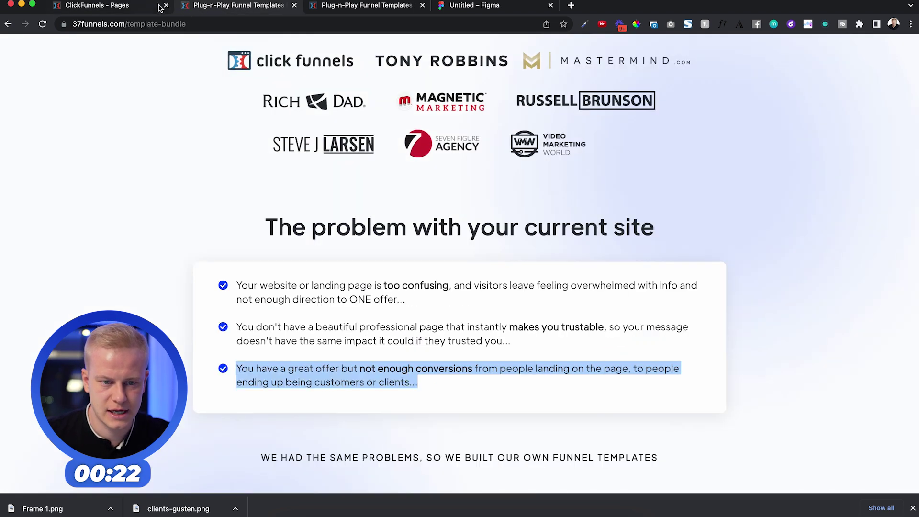
mouse_move(456, 309)
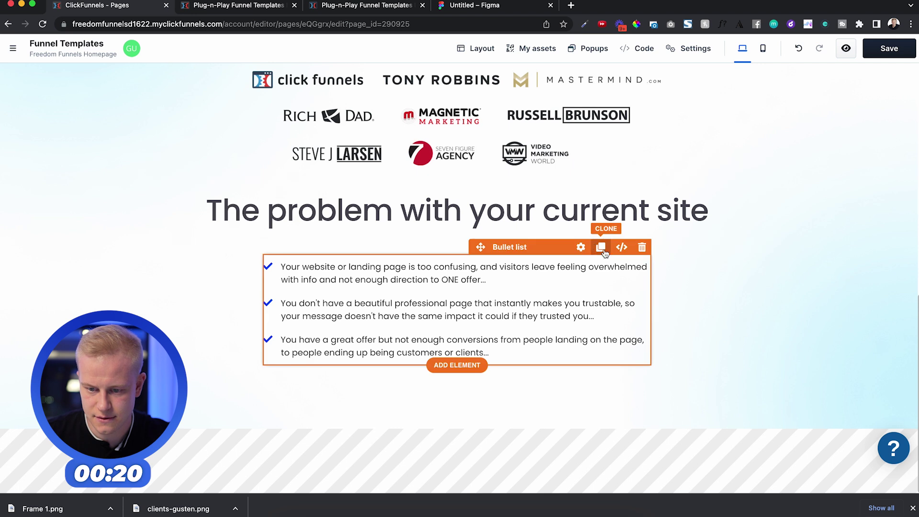
- Turn on the bullet-list row's white background and shadow style 2
left_click(577, 236)
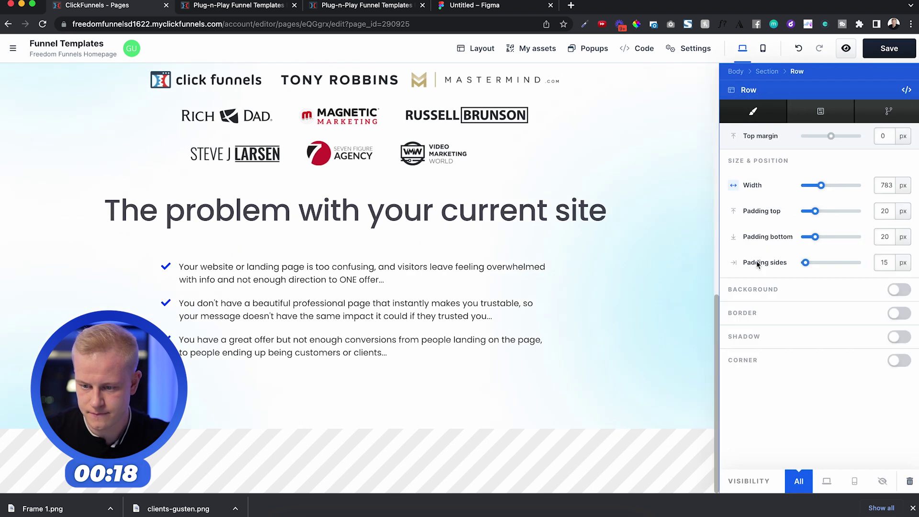
left_click(898, 291)
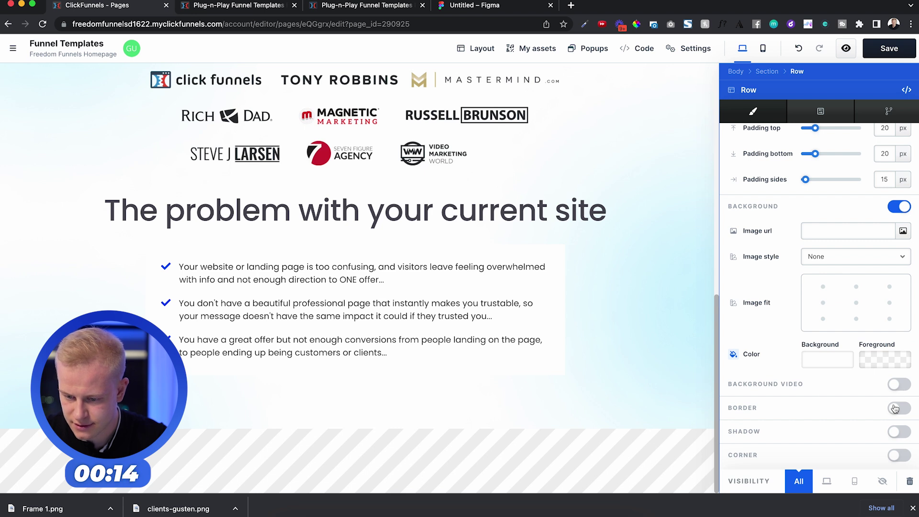
left_click(900, 432)
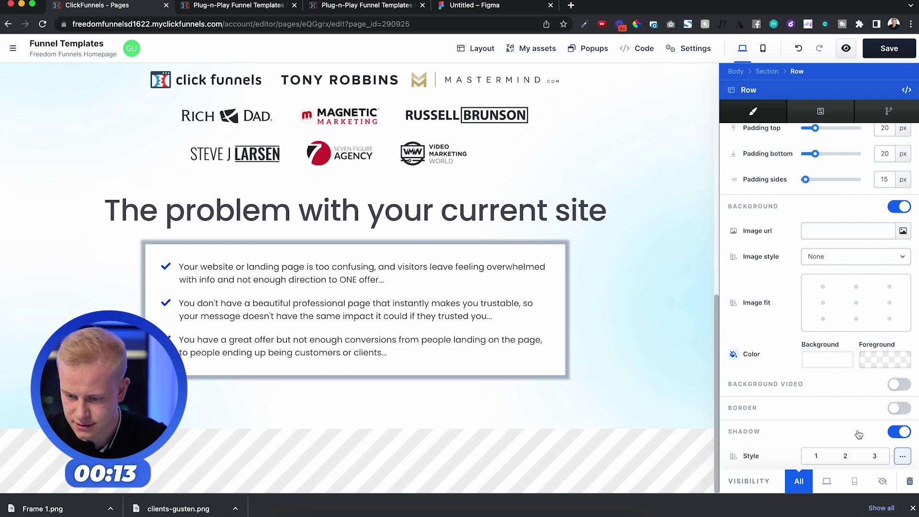
left_click(845, 457)
scroll(862, 460, "down", 2)
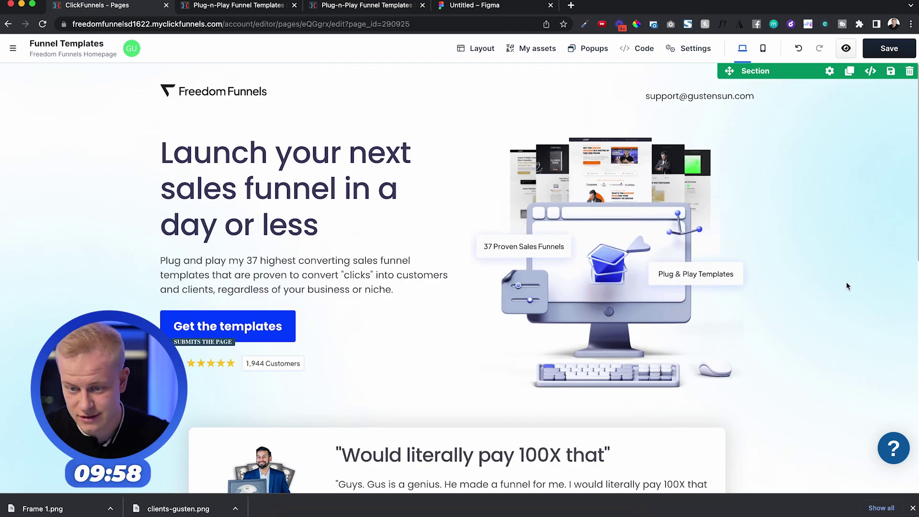
scroll(845, 283, "down", 3)
scroll(847, 286, "down", 3)
scroll(847, 286, "down", 1)
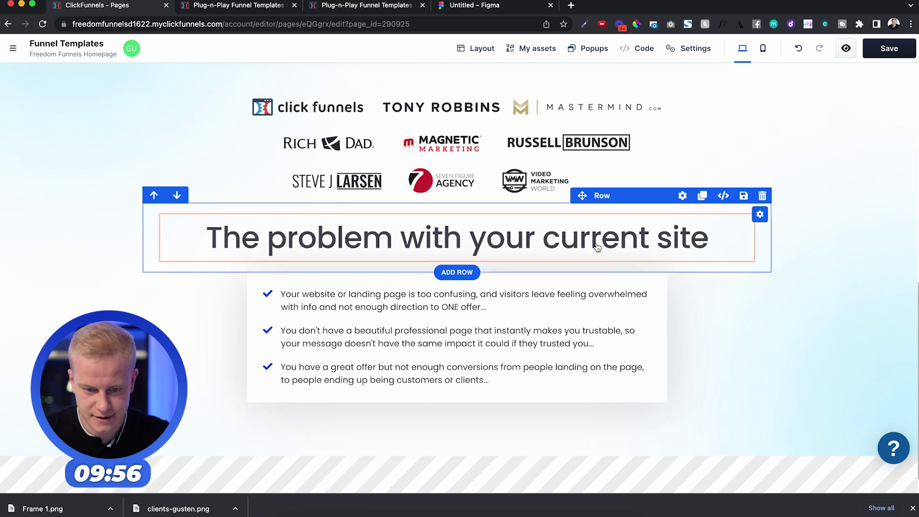
- Set the problem headline's colour hex to 3f3f60
left_click(683, 209)
left_click(840, 388)
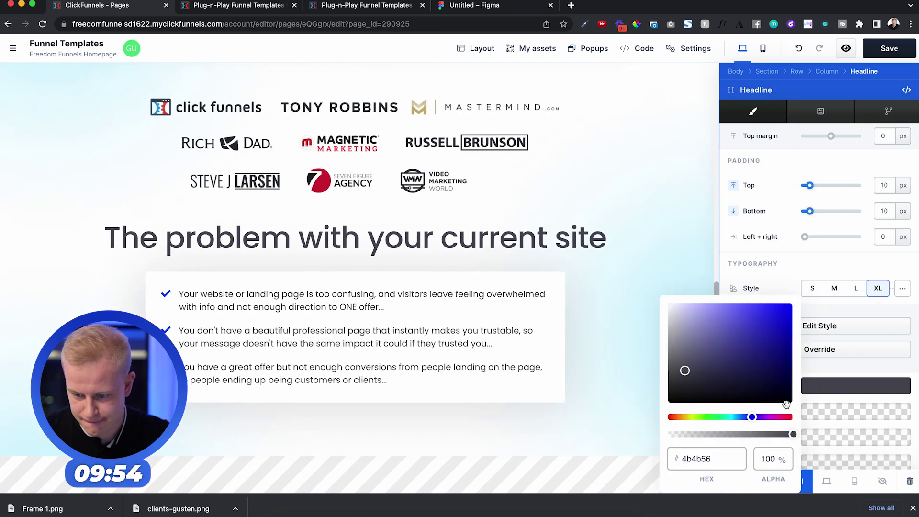
left_click(719, 460)
type("3f3f60")
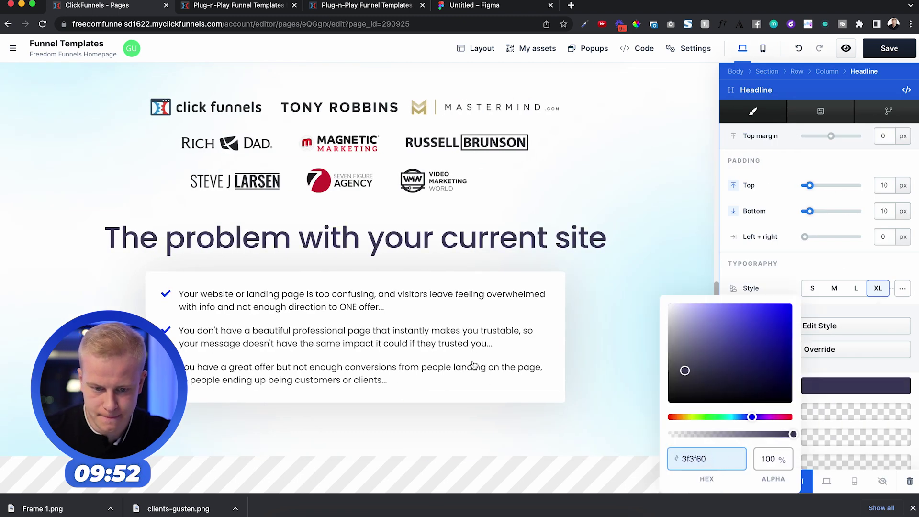
key("Escape")
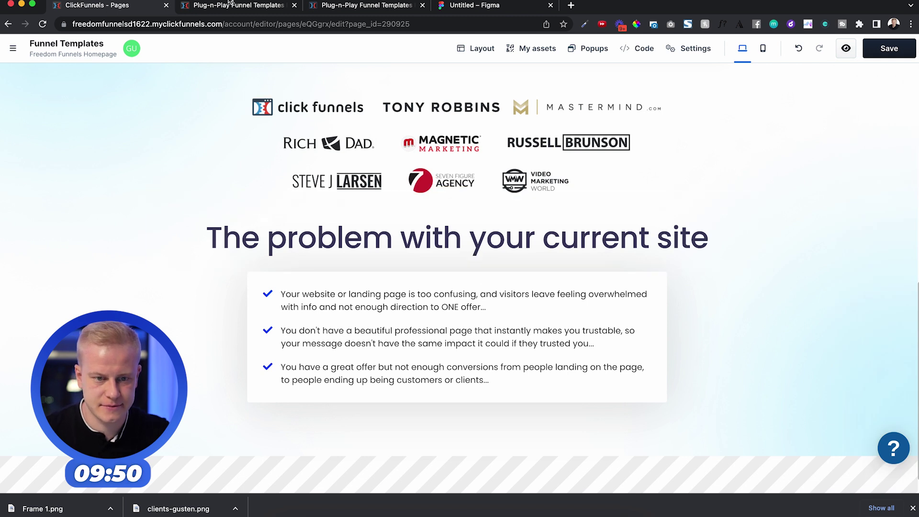
- Compare the headline with the reference page and copy its next section heading
left_click(226, 8)
left_click(148, 7)
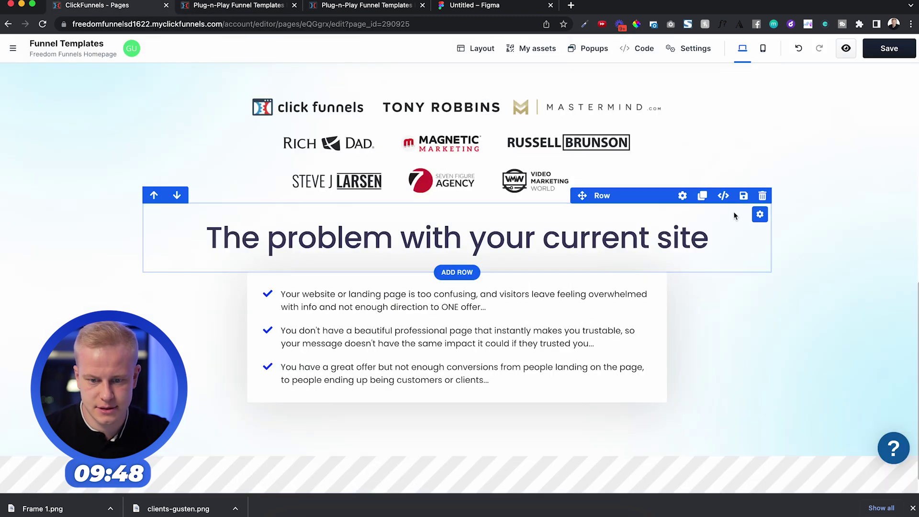
left_click(723, 224)
left_click(683, 206)
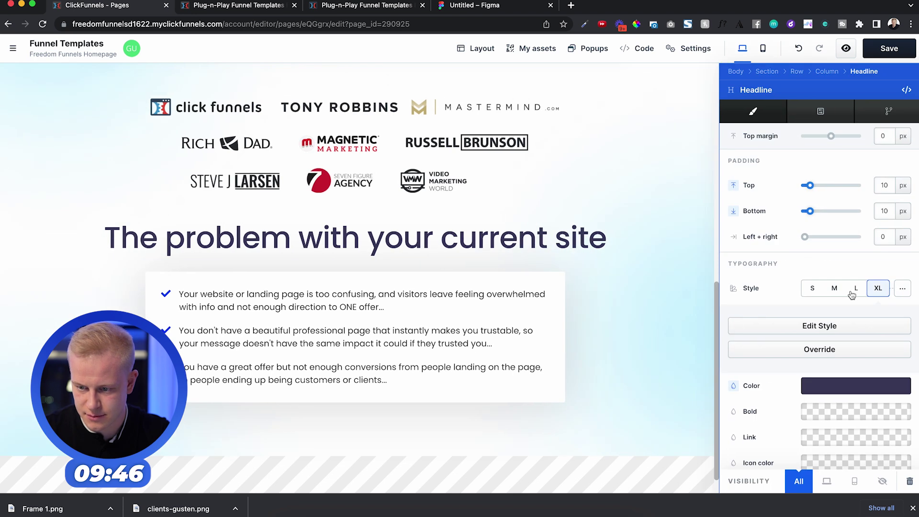
key("Escape")
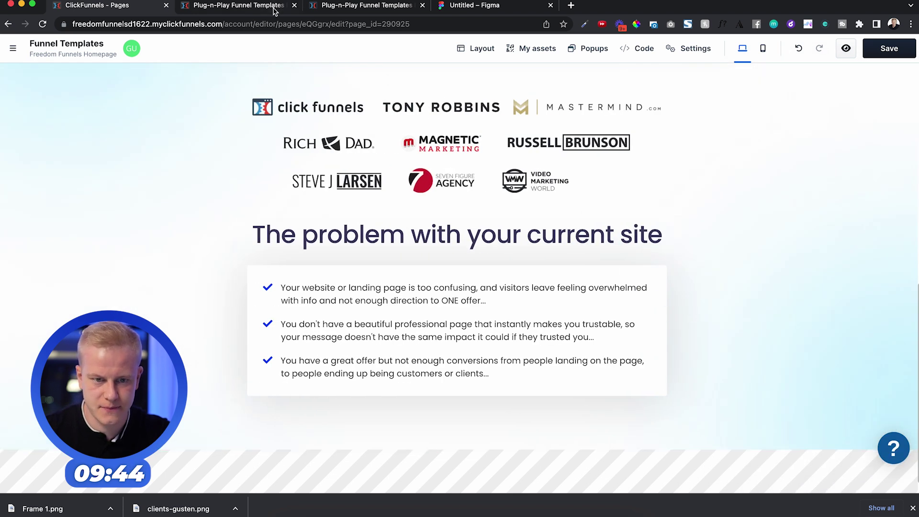
left_click(276, 13)
scroll(332, 155, "down", 5)
scroll(331, 155, "down", 1)
left_click_drag(261, 160, 612, 159)
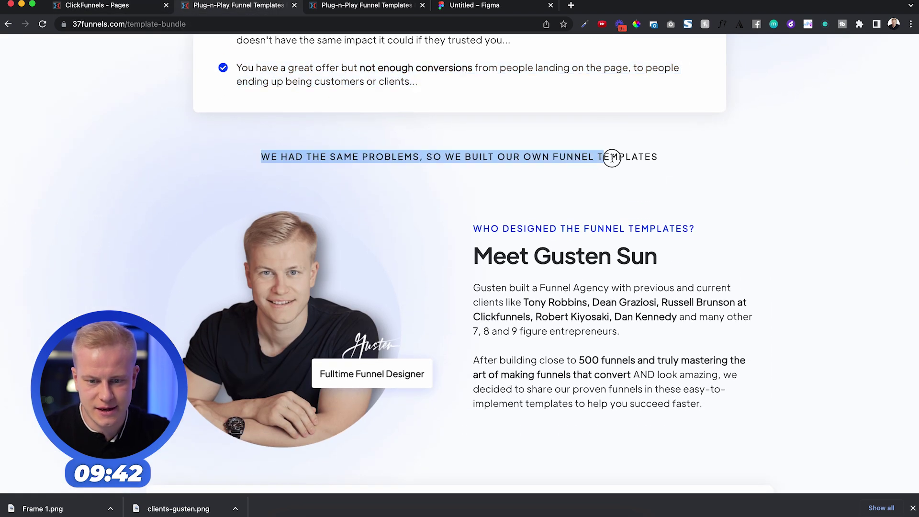
- Add a new row with a sub headline reading 'WE HAD THE SAME PROBLEMS, SO WE BUILT OUR OWN FUNNEL TEMPLATES'
left_click(134, 7)
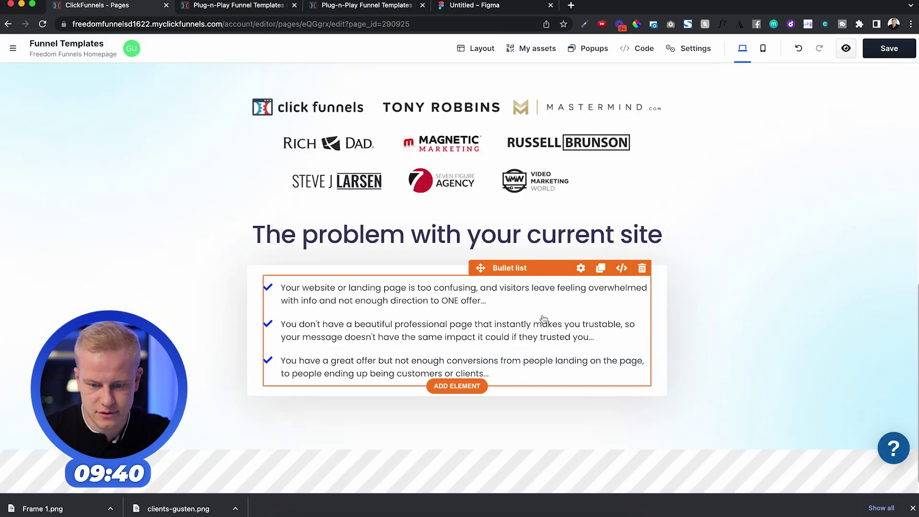
left_click(457, 397)
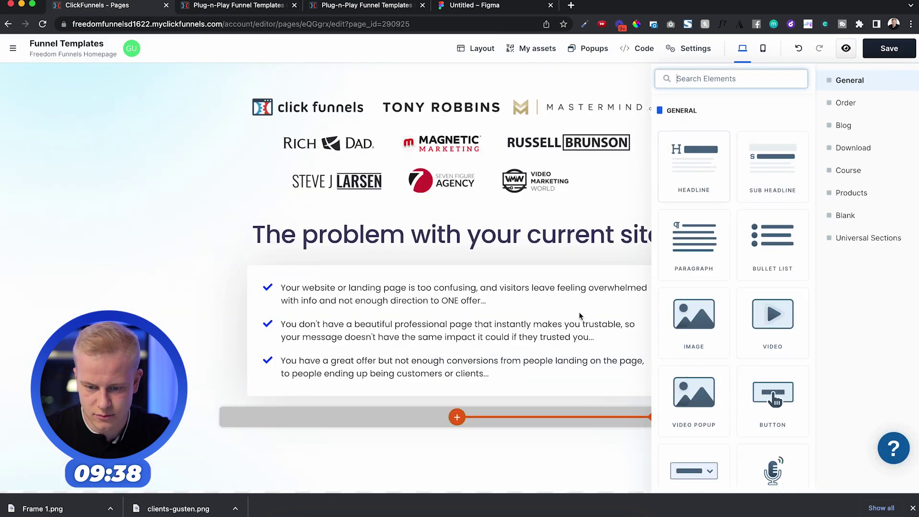
left_click(576, 415)
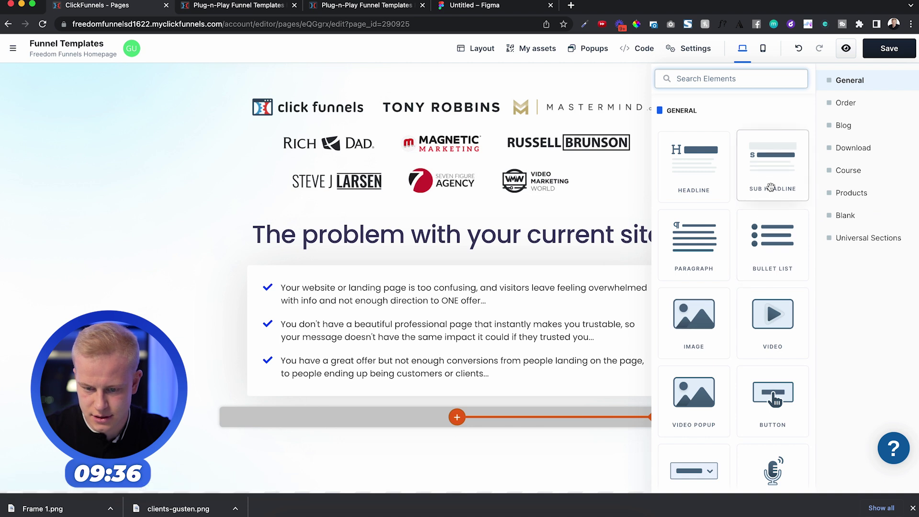
left_click_drag(772, 166, 575, 427)
left_click(541, 418)
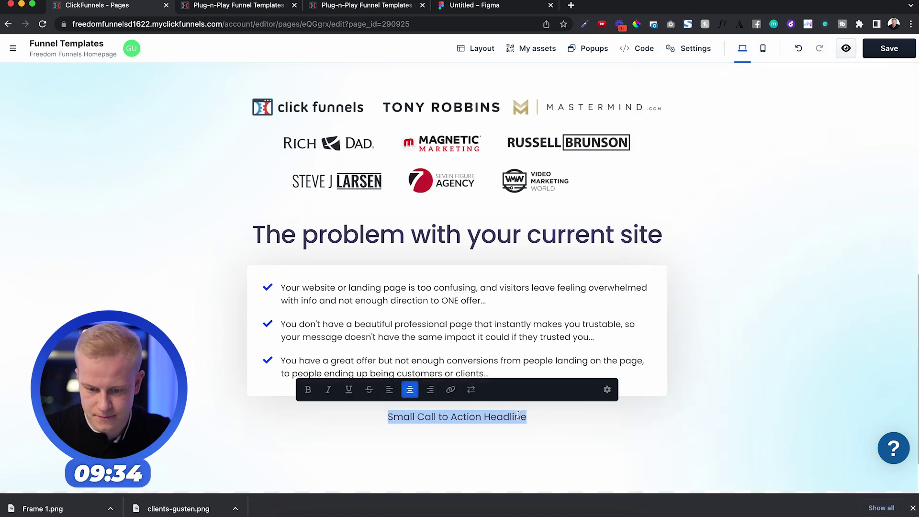
type("WE HAD THE SAME PROBLEMS, SO WE BUILT OUR OWN FUNNEL TEMPLATES")
- Color the sub headline the call-to-action button's blue, then duplicate it
left_click(606, 389)
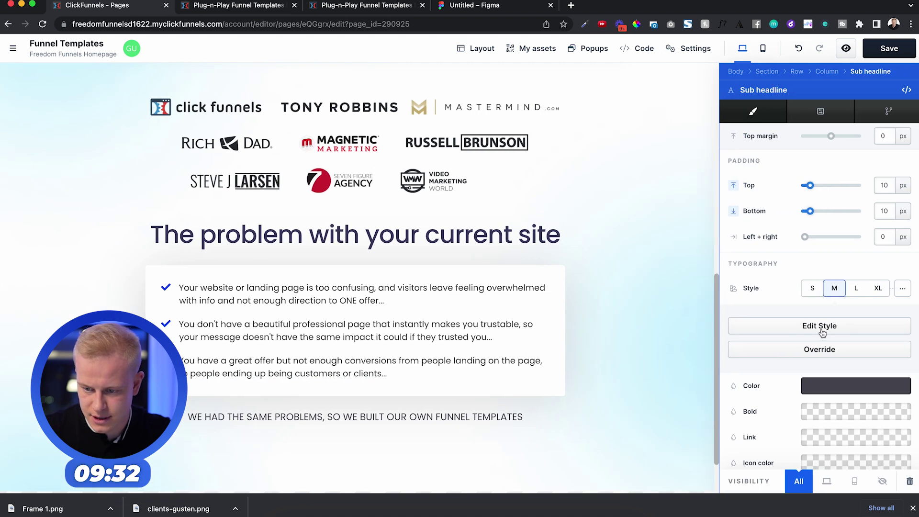
left_click(812, 386)
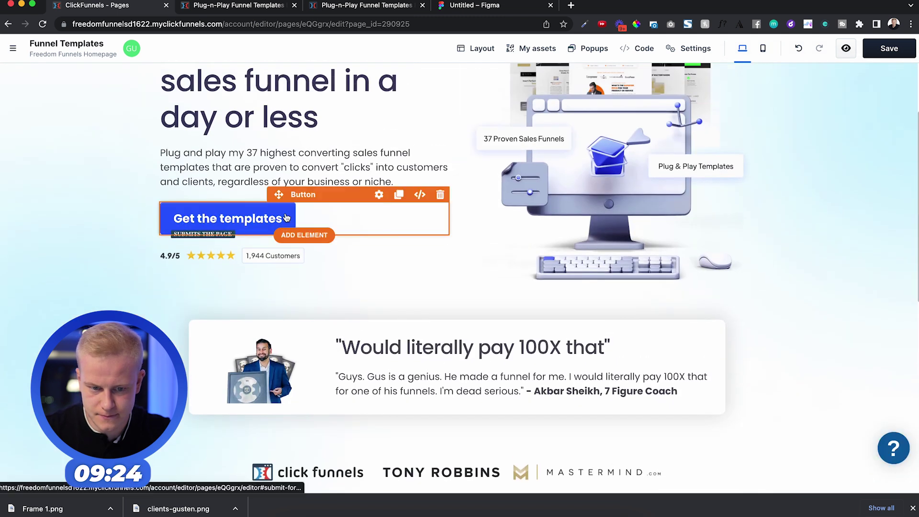
scroll(881, 380, "down", 10)
scroll(827, 220, "up", 3)
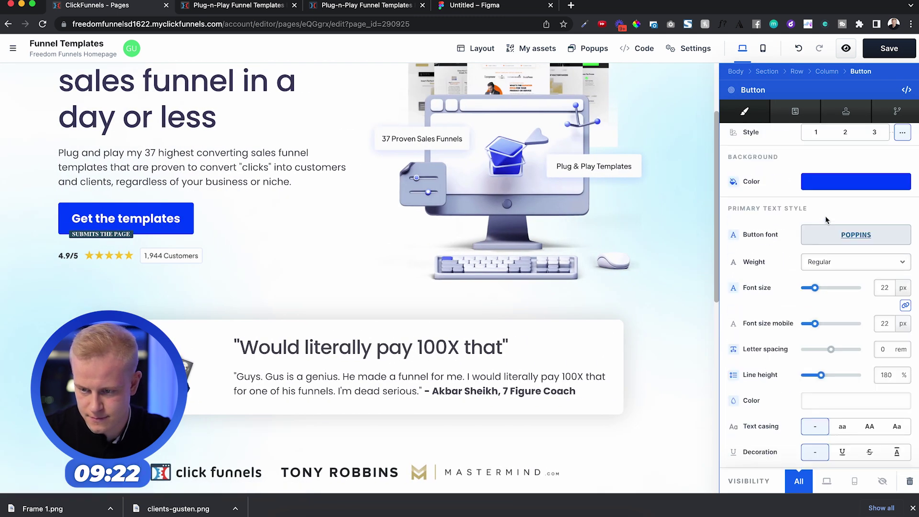
scroll(826, 229, "up", 4)
scroll(827, 230, "down", 3)
left_click(824, 294)
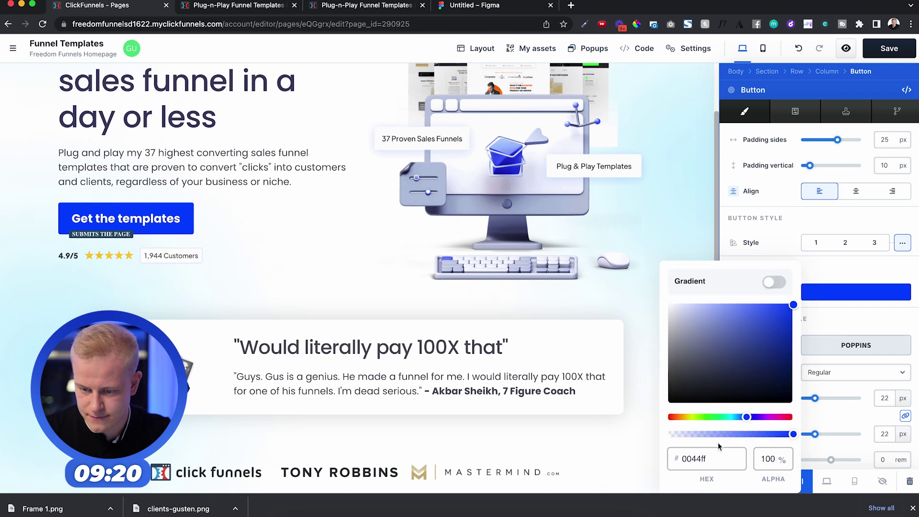
scroll(481, 365, "down", 10)
scroll(539, 359, "down", 3)
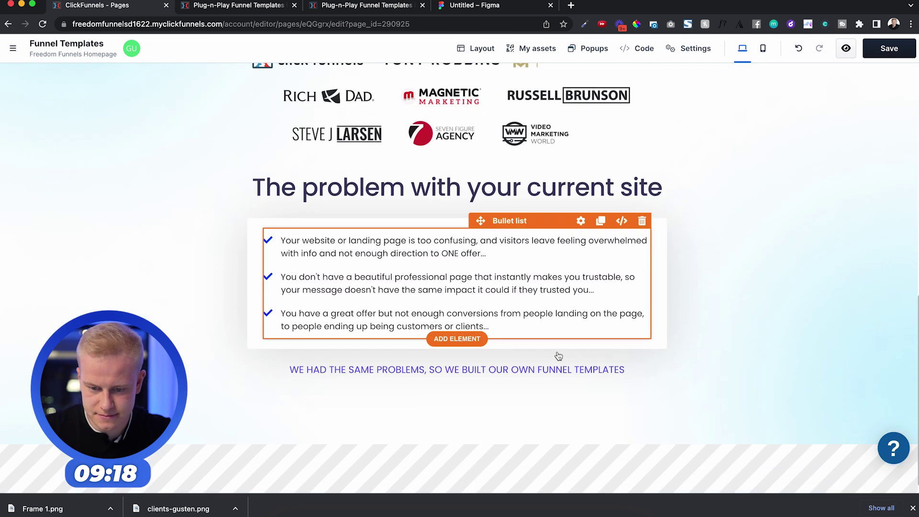
left_click(685, 336)
left_click(818, 390)
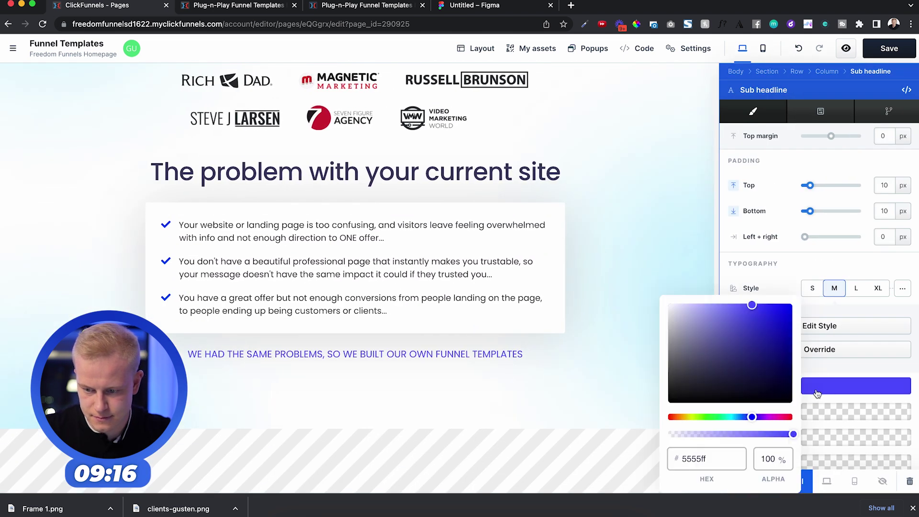
left_click(547, 399)
mouse_move(647, 356)
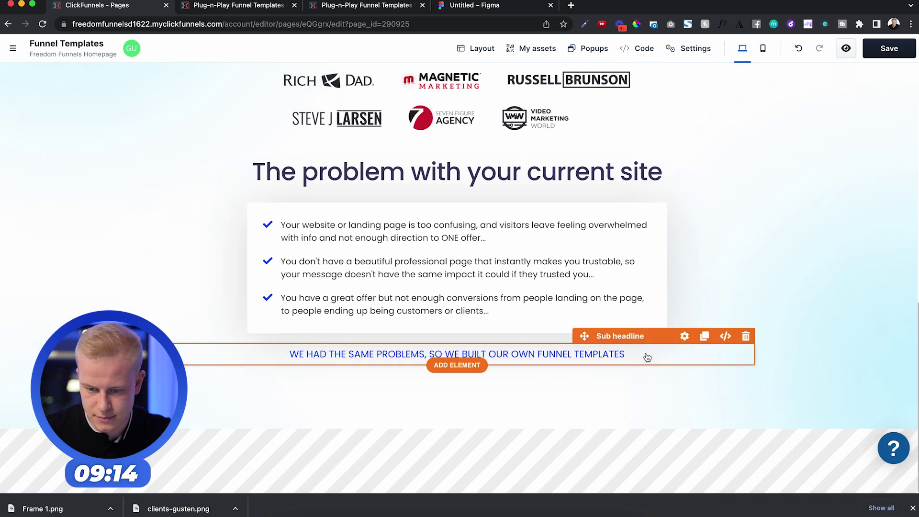
left_click(705, 342)
left_click_drag(585, 349, 437, 67)
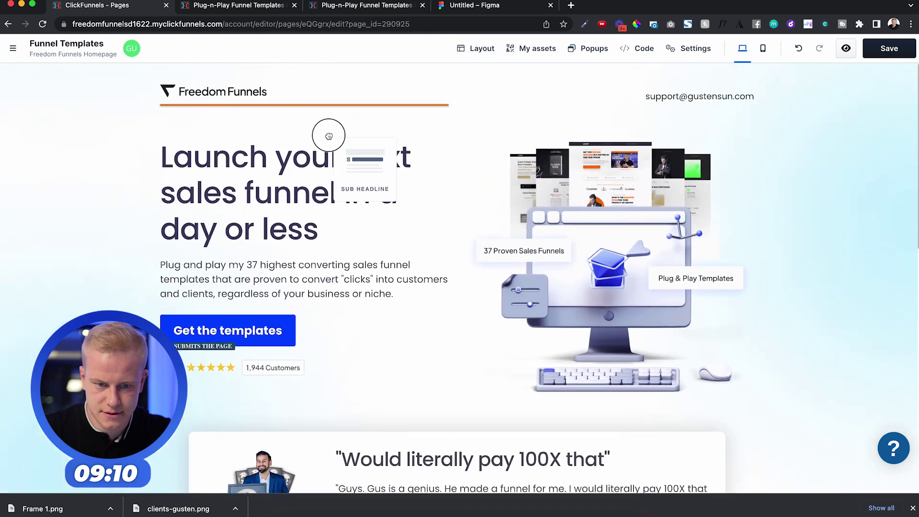
- Move the sub headline copy above the hero headline and make it read 'JUST $1 PER FUNNEL TEMPLATE'
left_click_drag(438, 67, 314, 153)
left_click(297, 136)
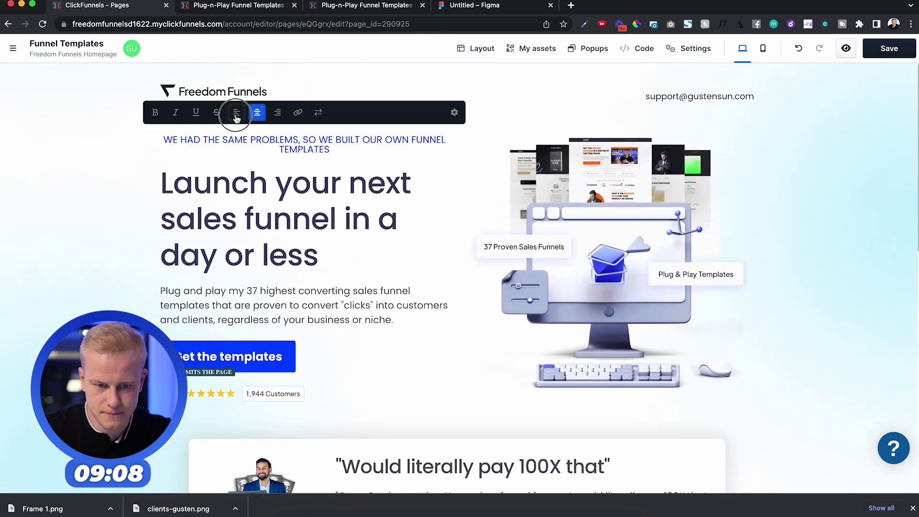
key("ctrl+Tab")
scroll(297, 122, "up", 5)
scroll(272, 110, "up", 5)
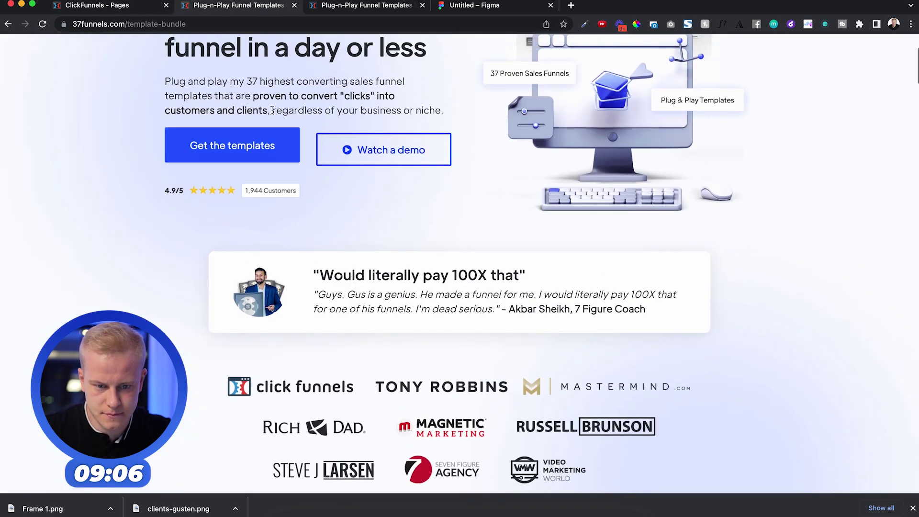
scroll(271, 110, "up", 3)
left_click(271, 113)
triple_click(268, 119)
key("ctrl+c")
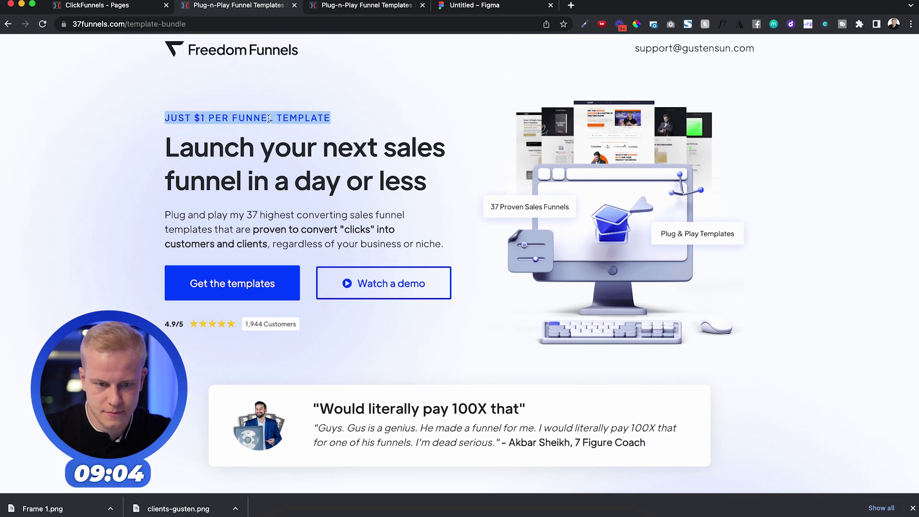
left_click(149, 15)
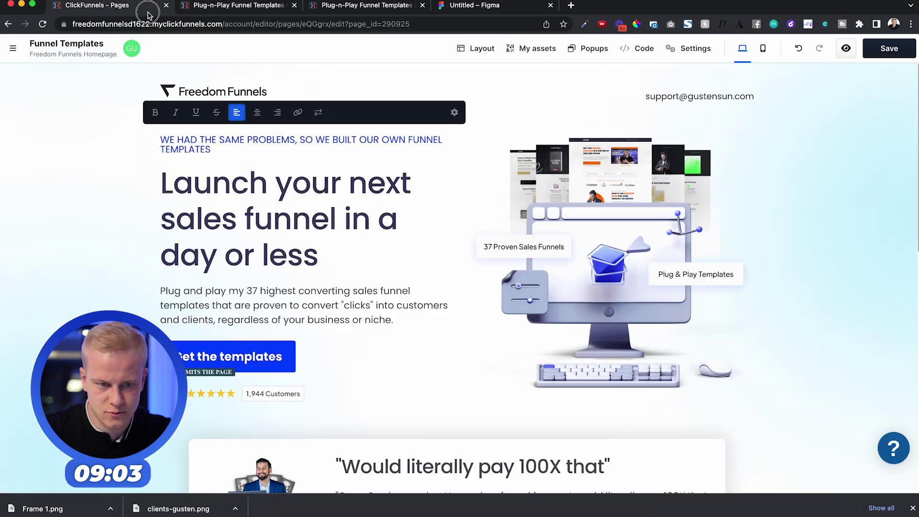
left_click(289, 141)
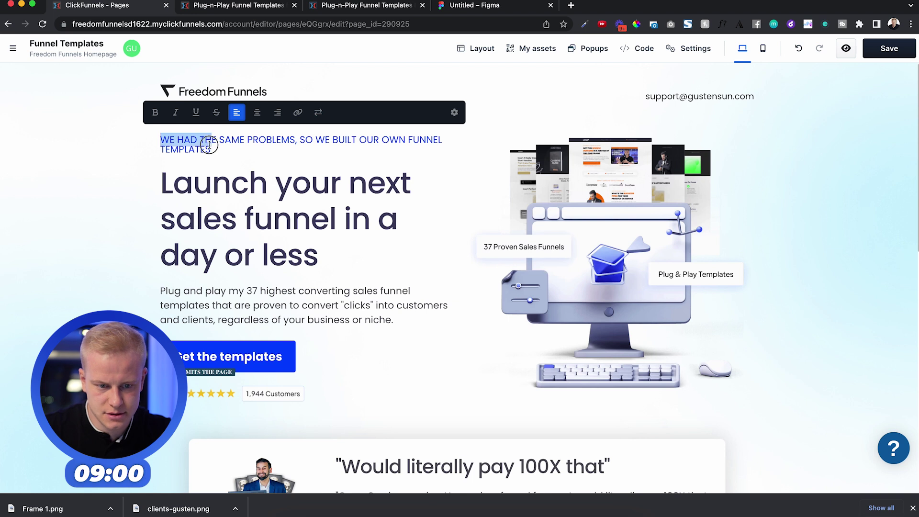
key("ctrl+v")
left_click(31, 148)
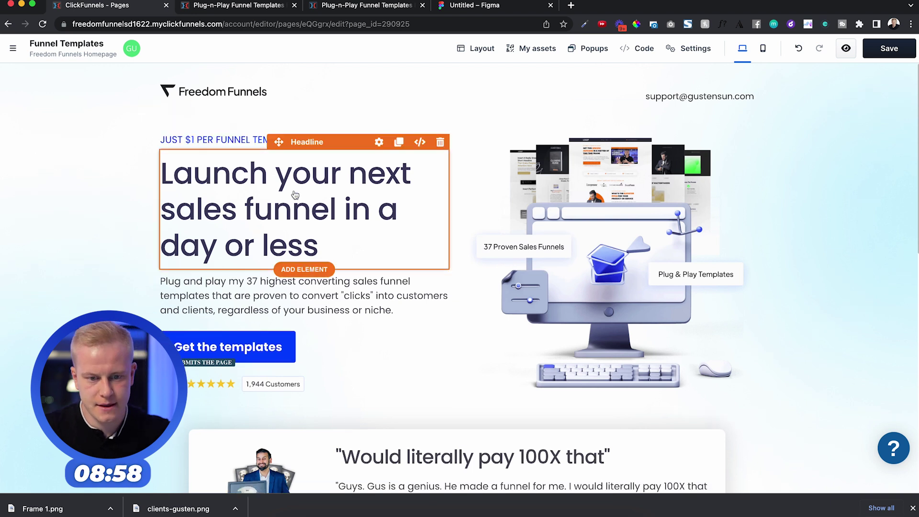
- Shrink the hero headline style from XL to L and raise the hero image with a negative top margin
left_click(379, 143)
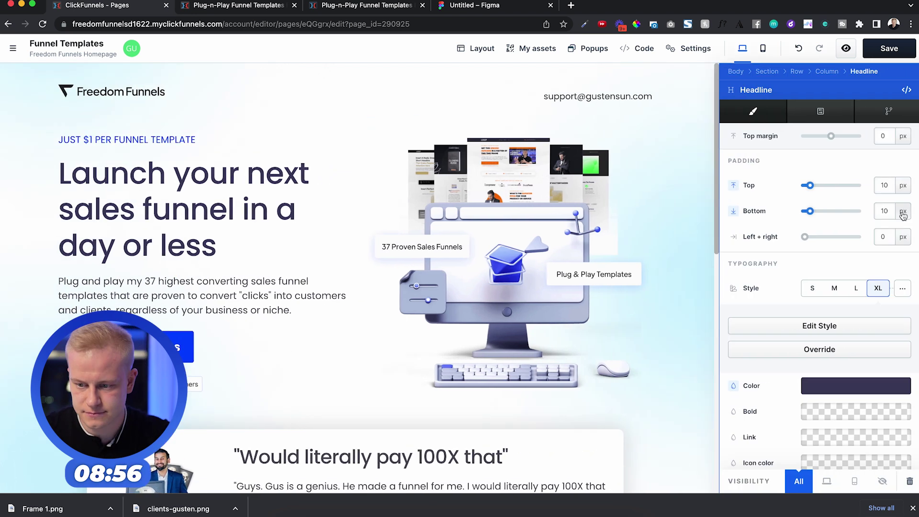
left_click(859, 290)
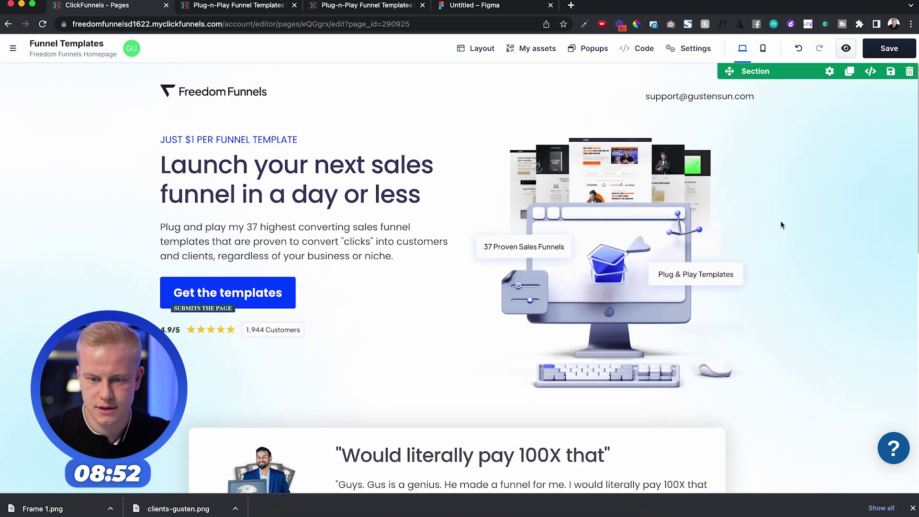
left_click(743, 204)
left_click_drag(848, 135, 826, 136)
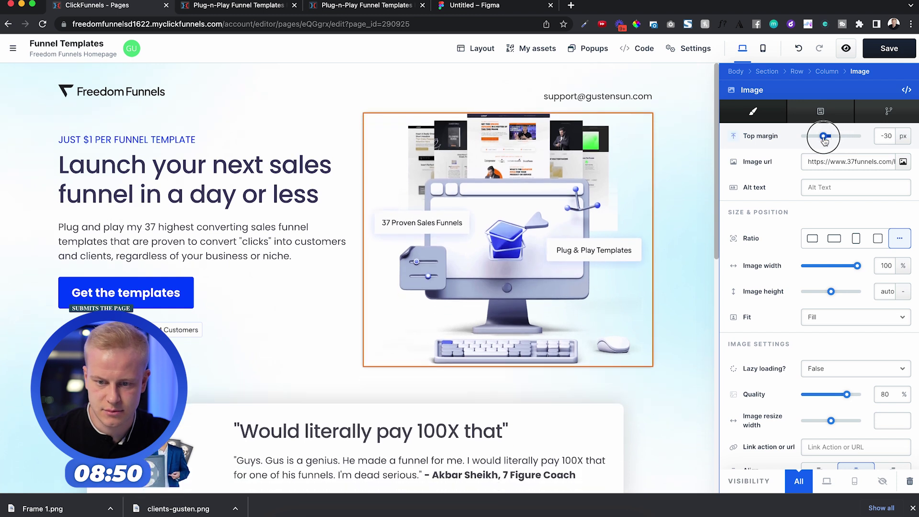
left_click(668, 158)
scroll(862, 204, "down", 10)
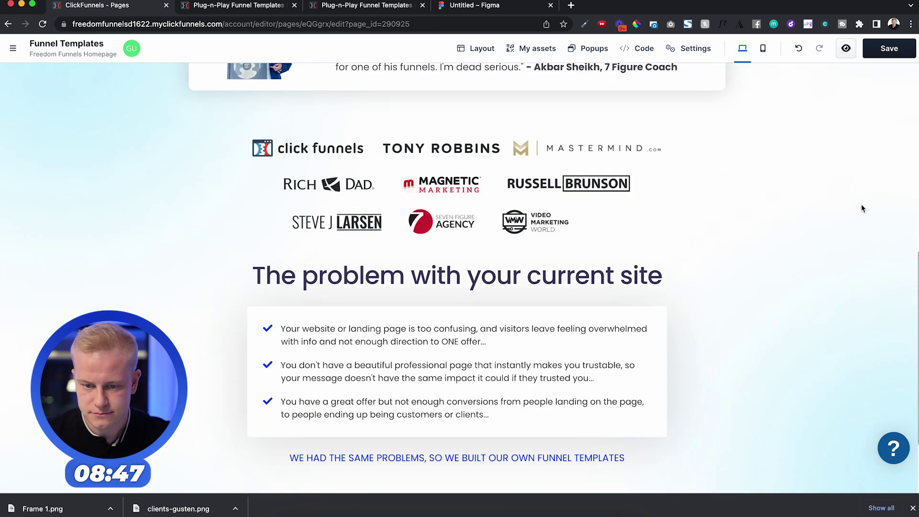
scroll(861, 204, "down", 3)
- Copy the image address of Gusten Sun's photo from the Freedom Funnels page
left_click(367, 6)
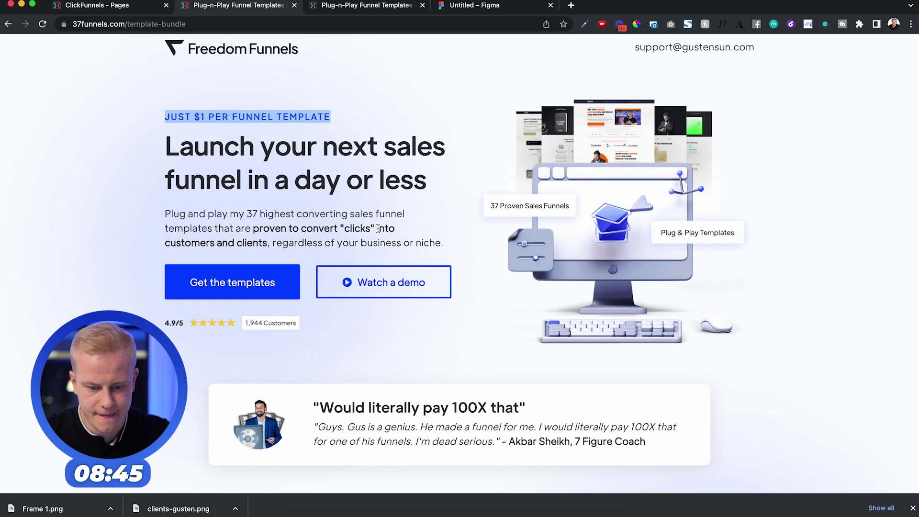
scroll(378, 228, "down", 10)
scroll(378, 228, "up", 2)
scroll(378, 232, "up", 3)
scroll(378, 230, "down", 3)
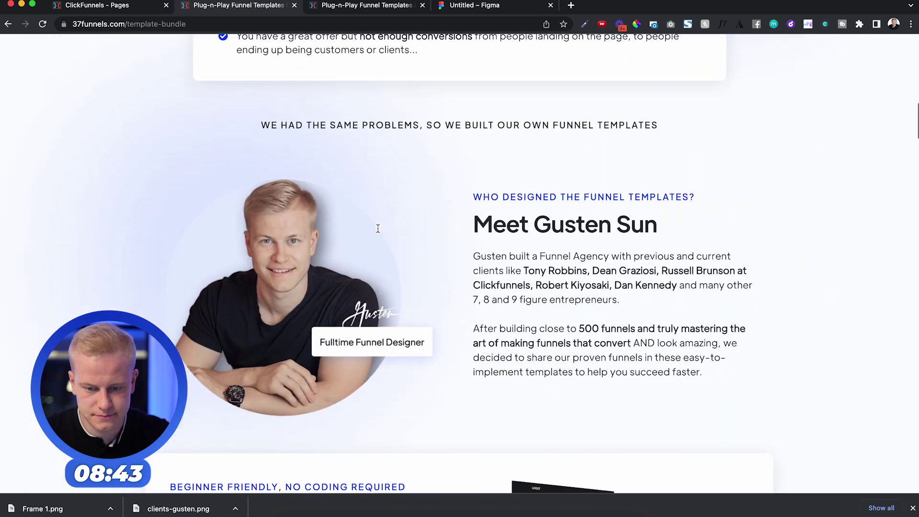
right_click(281, 206)
left_click(309, 244)
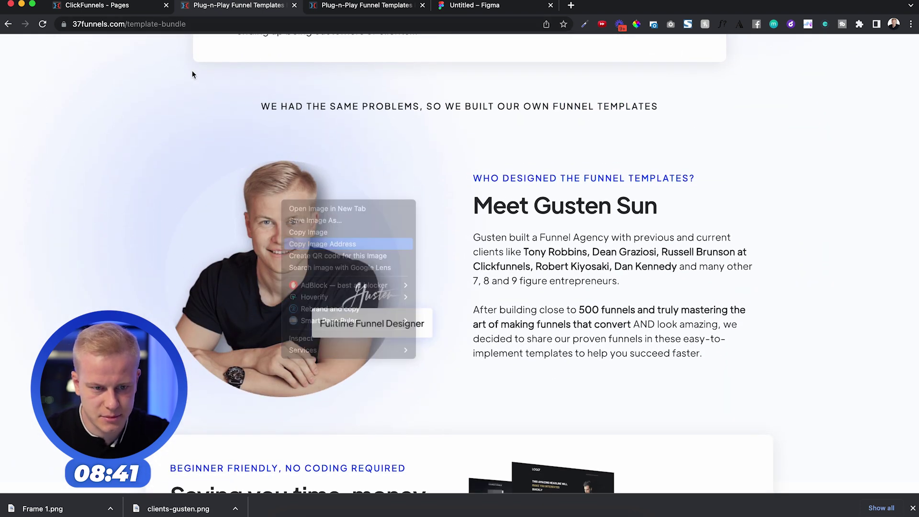
left_click(238, 5)
- Add a two-column row below the subheadline with the photo in the left column
left_click(458, 375)
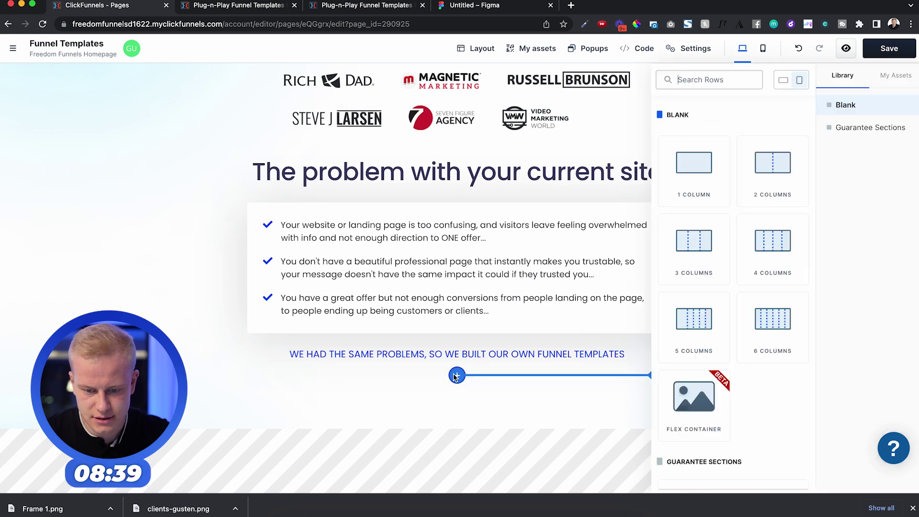
left_click(773, 165)
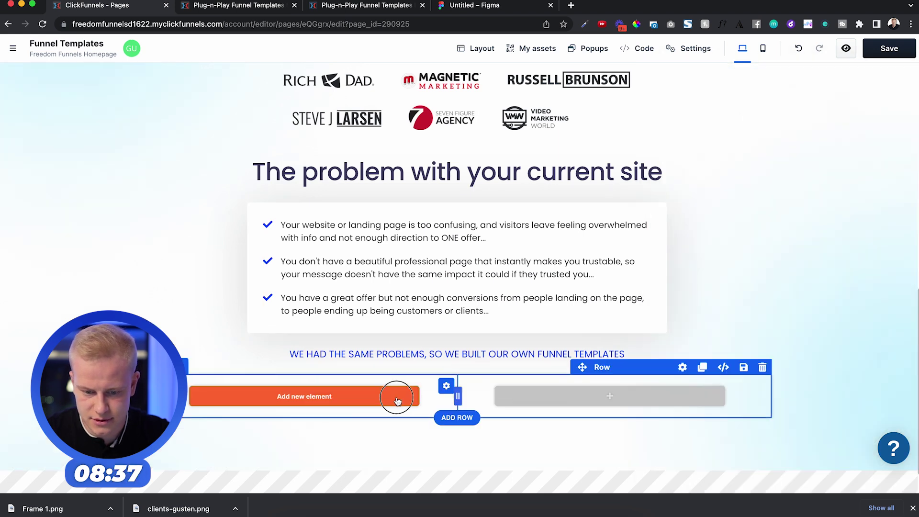
left_click_drag(716, 354, 356, 415)
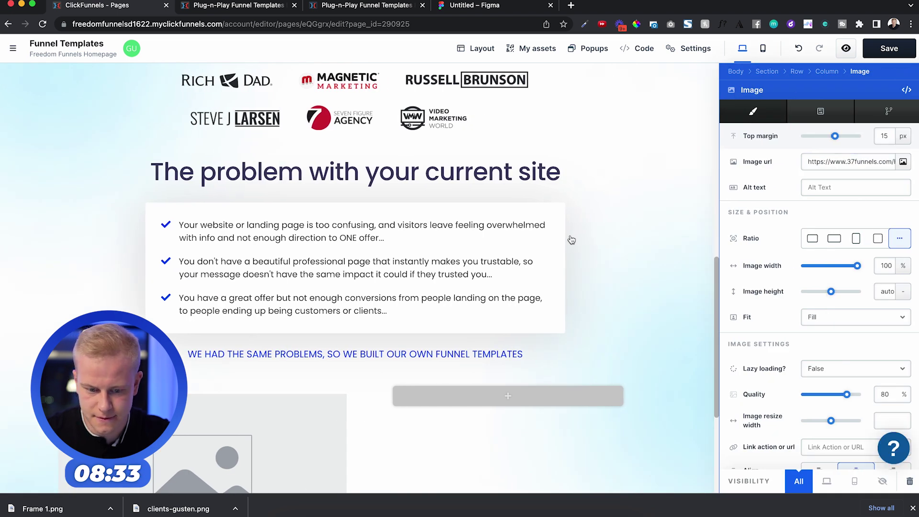
left_click(571, 239)
- Copy the 'Meet Gusten Sun' heading from the reference page
left_click(264, 5)
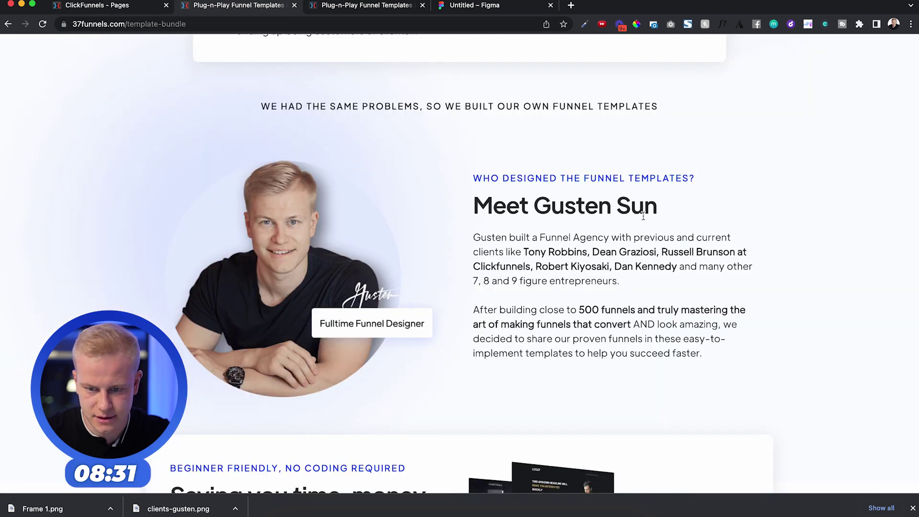
triple_click(581, 206)
key("ctrl+c")
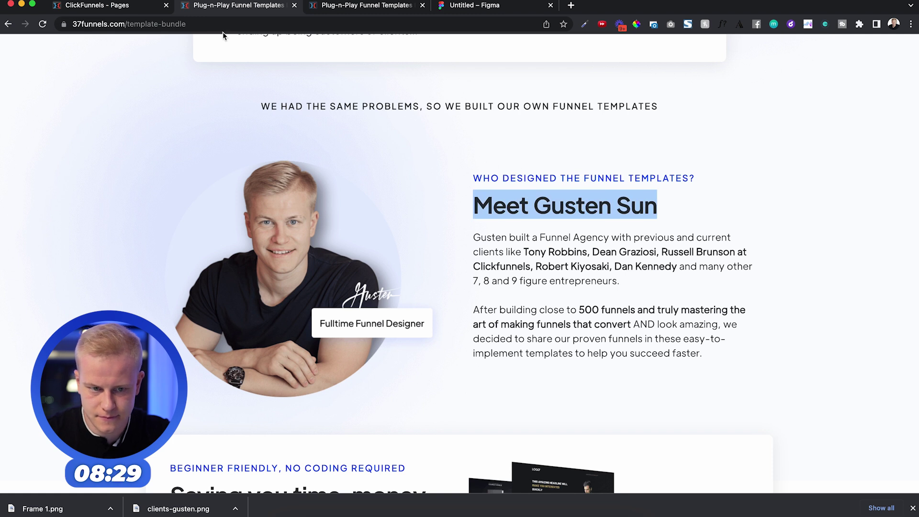
left_click(360, 6)
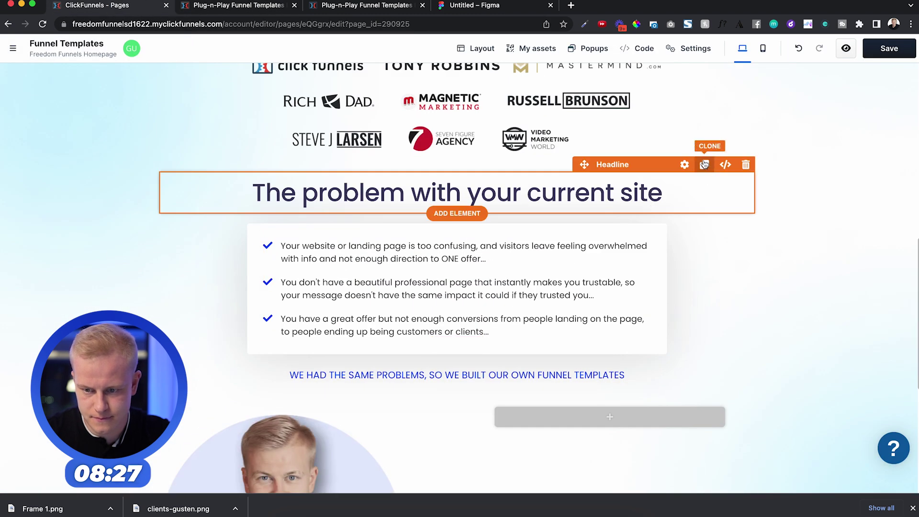
- Place a headline copy in the right column reading 'Meet Gusten Sun'
left_click(705, 165)
left_click_drag(677, 188, 603, 364)
triple_click(604, 364)
key("ctrl+v")
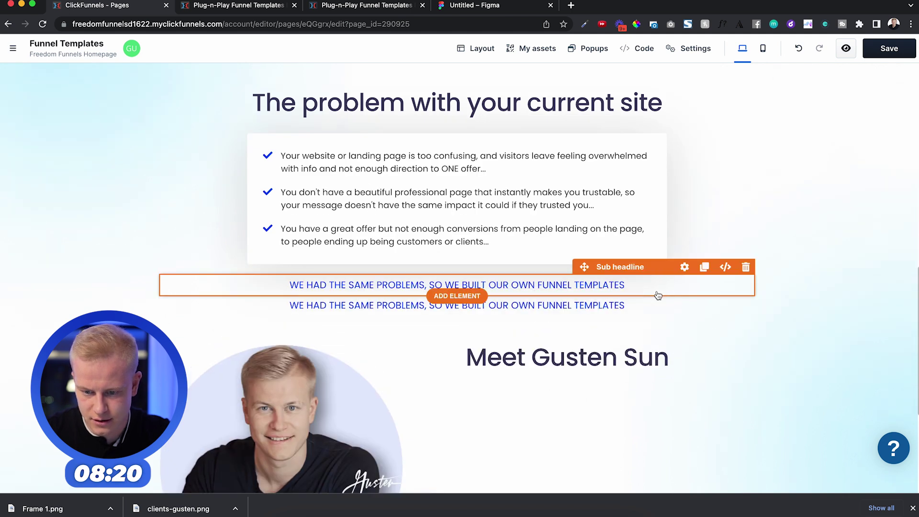
- Add the eyebrow 'WHO DESIGNED THE FUNNEL TEMPLATES?' above the Meet Gusten Sun heading
left_click_drag(659, 295, 554, 341)
left_click(546, 326)
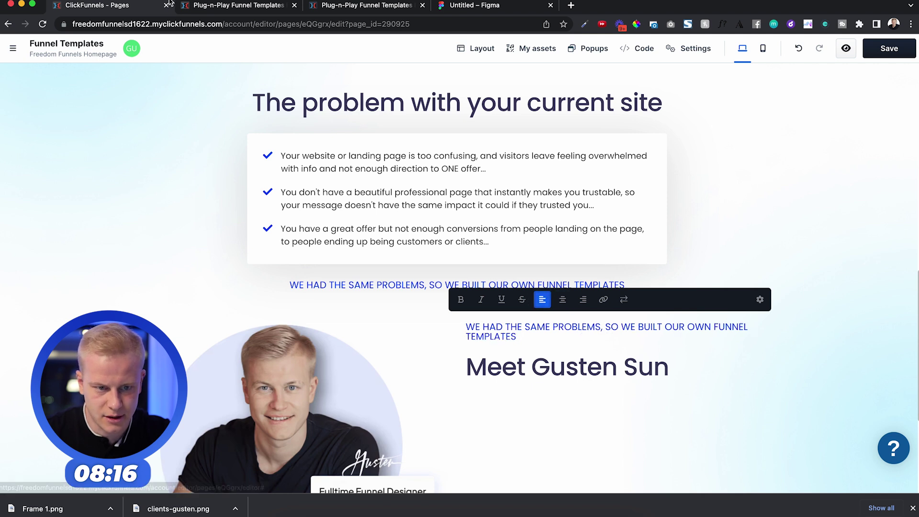
key("ctrl+Tab")
triple_click(517, 177)
key("ctrl+c")
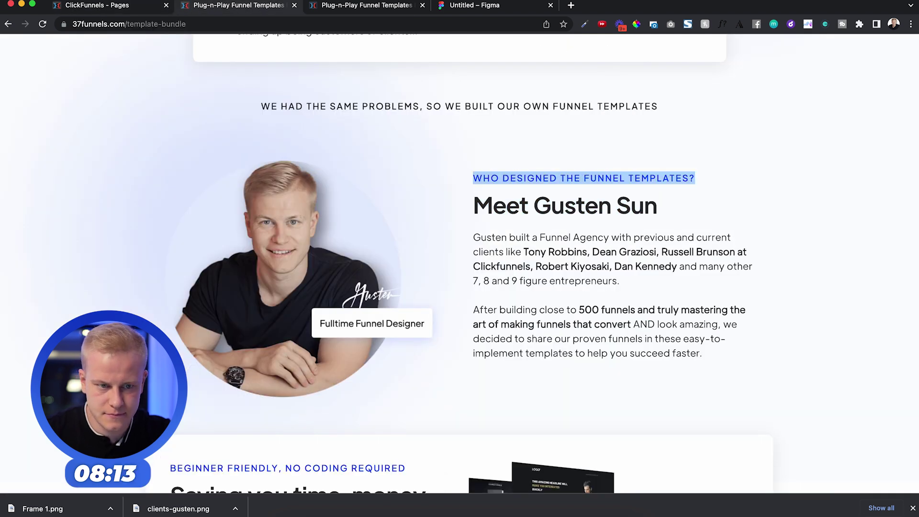
key("ctrl+shift+Tab")
left_click(508, 325)
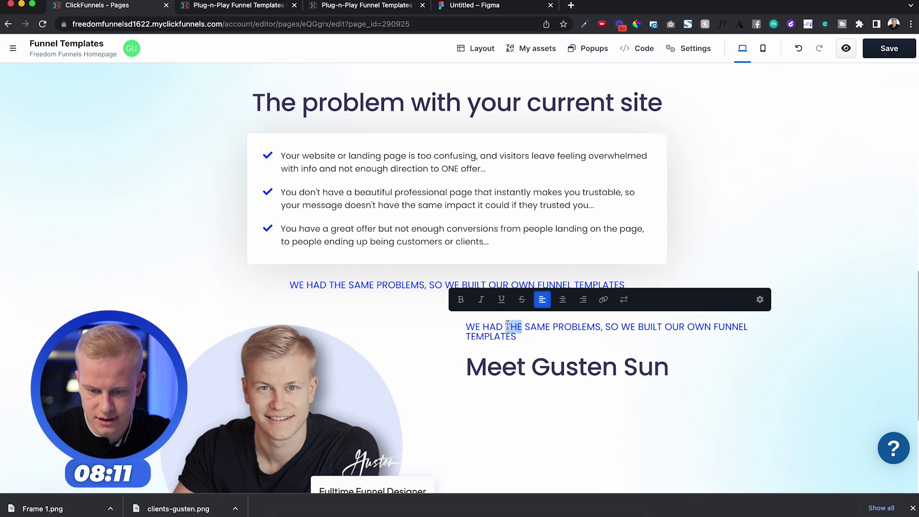
triple_click(508, 325)
key("ctrl+v")
left_click(628, 378)
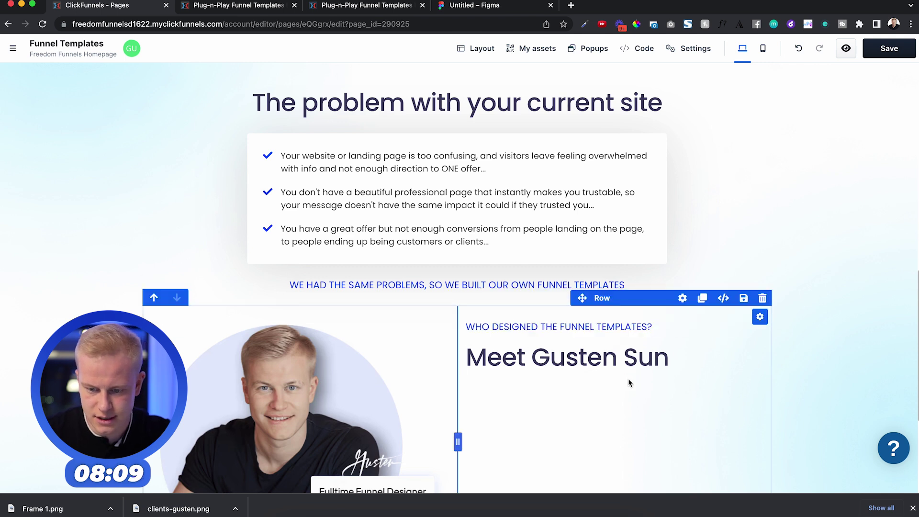
key("ctrl+Tab")
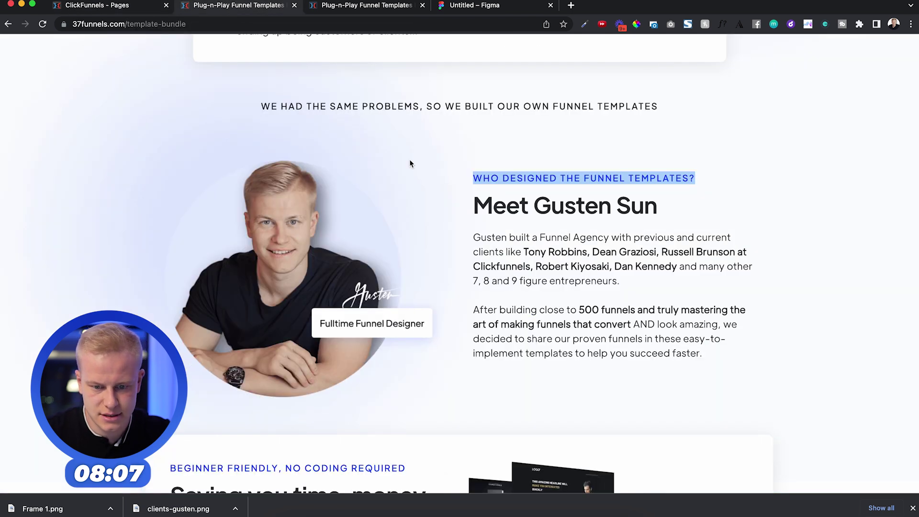
left_click_drag(473, 237, 704, 350)
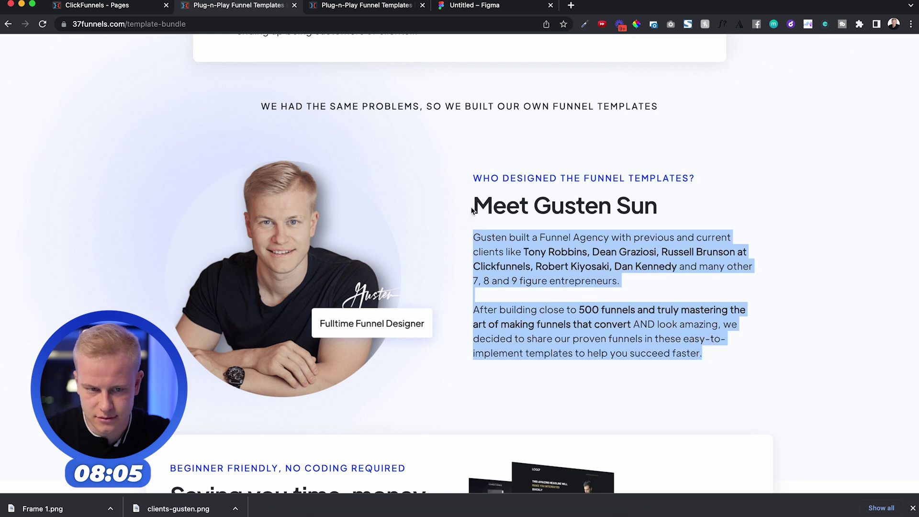
left_click(138, 13)
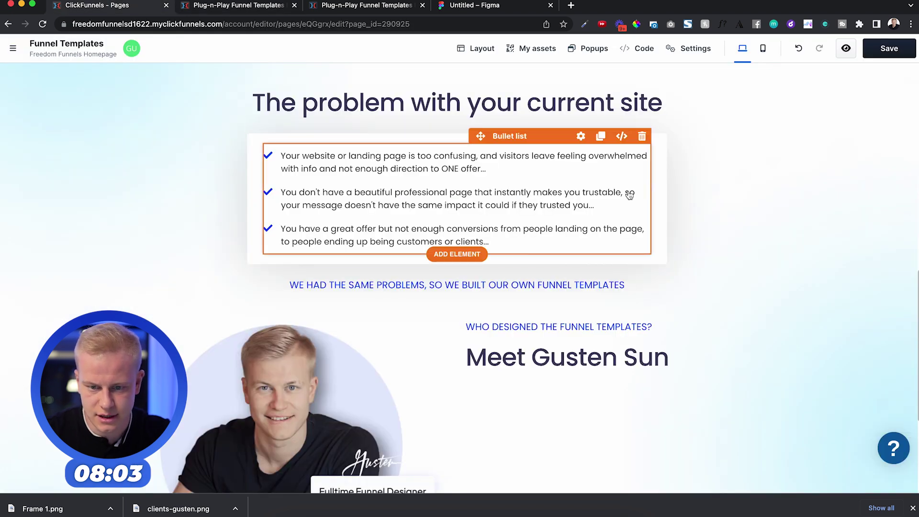
scroll(630, 195, "up", 2)
scroll(625, 251, "up", 2)
scroll(609, 312, "up", 3)
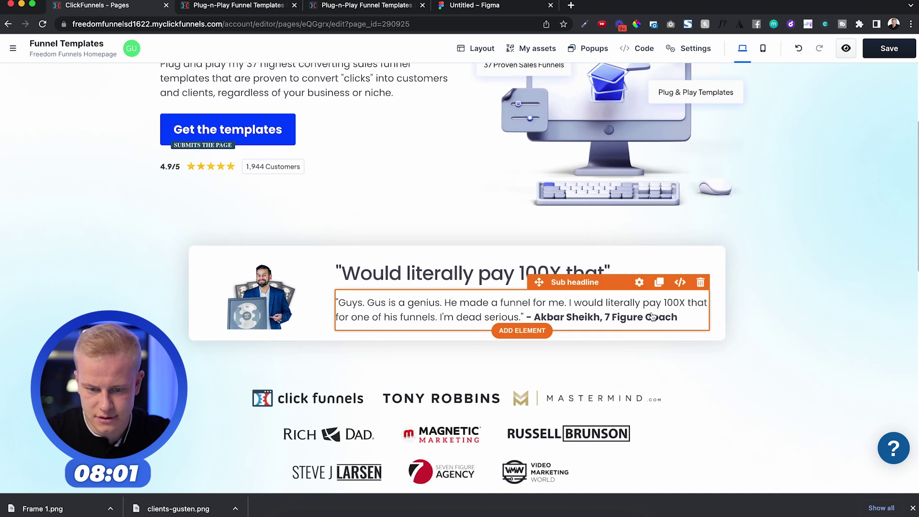
left_click(659, 283)
left_click_drag(657, 301, 564, 294)
scroll(564, 292, "down", 8)
left_click(525, 314)
key("ctrl+a")
type("Gusten built a Funnel Agency with previous and current clients like Tony Robbins, Dean Graziosi, Russell Brunson at Clickfunnels, Robert Kiyosaki, Dan Kennedy and many other 7, 8 and 9 figure entrepreneurs. After building close to 500 funnels and truly mastering the art of making funnels that convert AND look amazing, we decided to share our proven funnels in these easy-to-implement templates to help you succeed faster.")
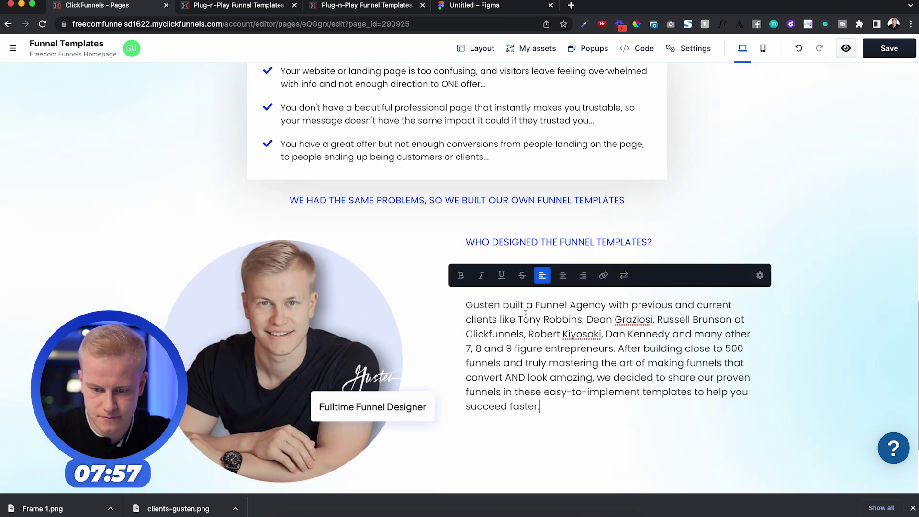
left_click(618, 348)
key("Return")
key("Return")
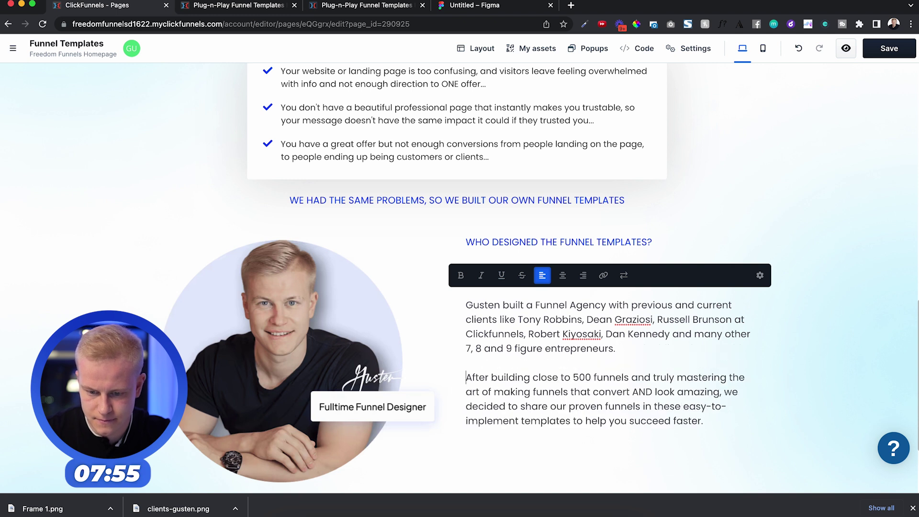
left_click(831, 308)
- Set the Gusten Sun row's top margin to 70 px
left_click(679, 191)
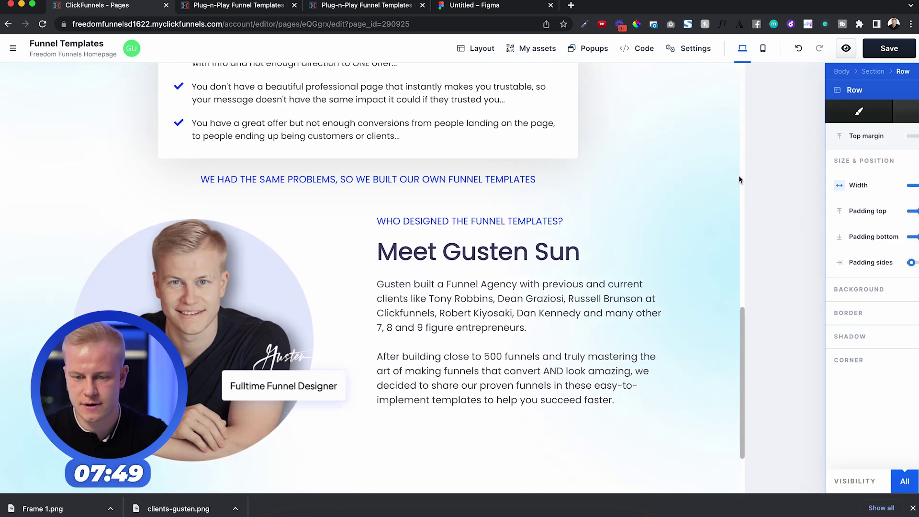
left_click_drag(831, 136, 850, 138)
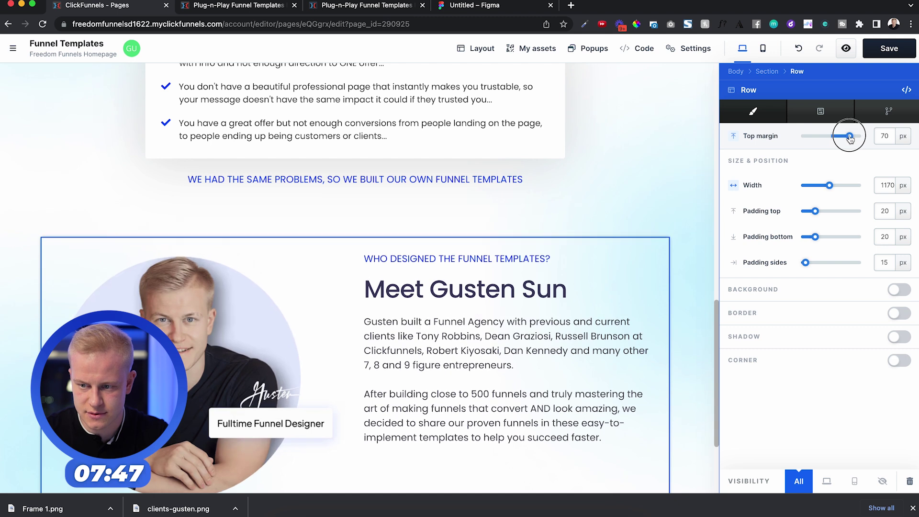
scroll(656, 228, "down", 2)
left_click(382, 226)
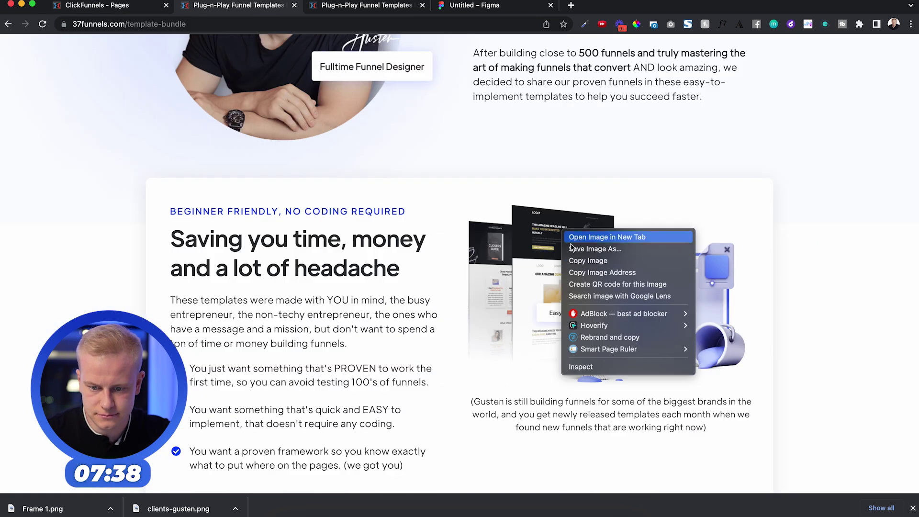
left_click(587, 274)
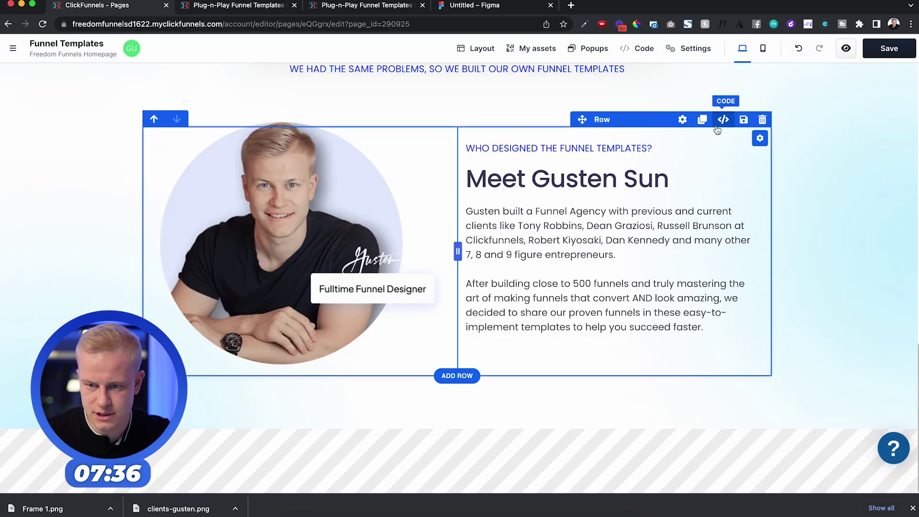
- Duplicate the Gusten Sun row, rearrange its photo and headline, and swap in the templates mockup image
left_click(704, 120)
left_click_drag(178, 508, 504, 314)
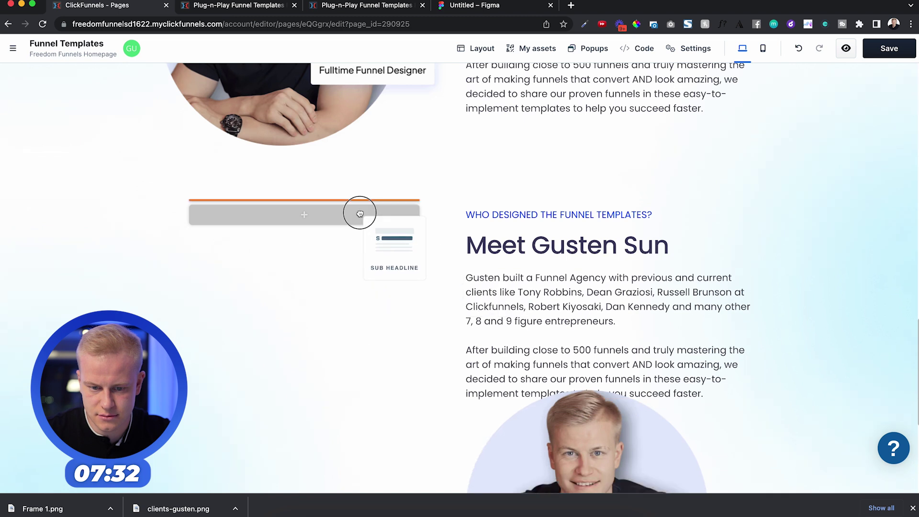
mouse_move(503, 314)
left_mouse_down()
mouse_move(474, 229)
mouse_move(396, 222)
left_mouse_up()
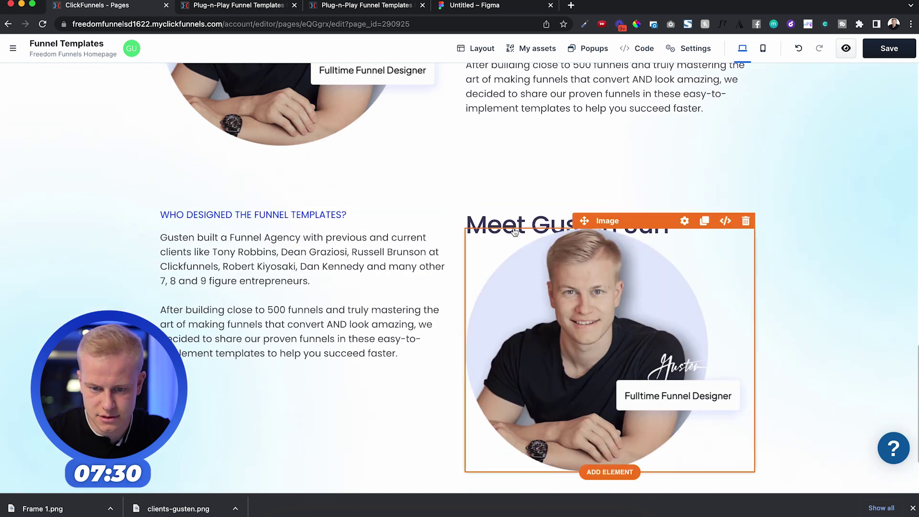
left_click_drag(515, 236, 419, 237)
scroll(865, 330, "down", 2)
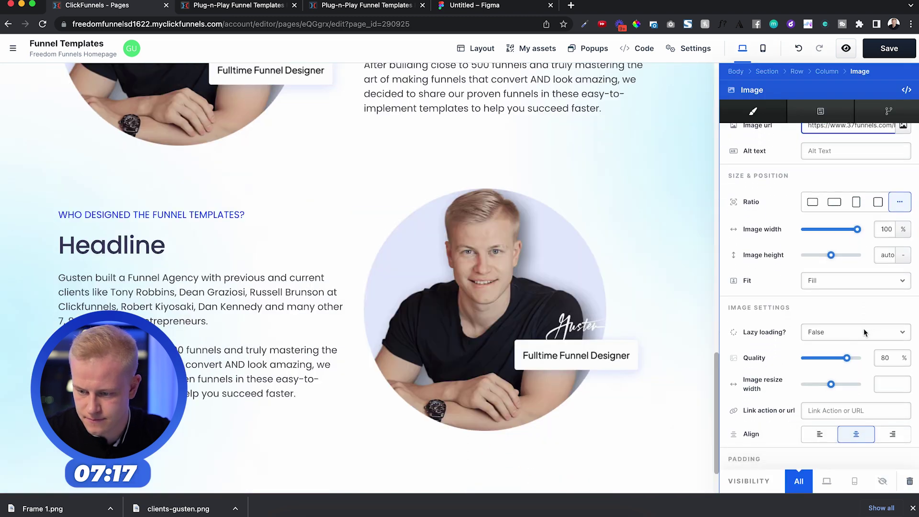
scroll(865, 330, "down", 5)
left_click(626, 270)
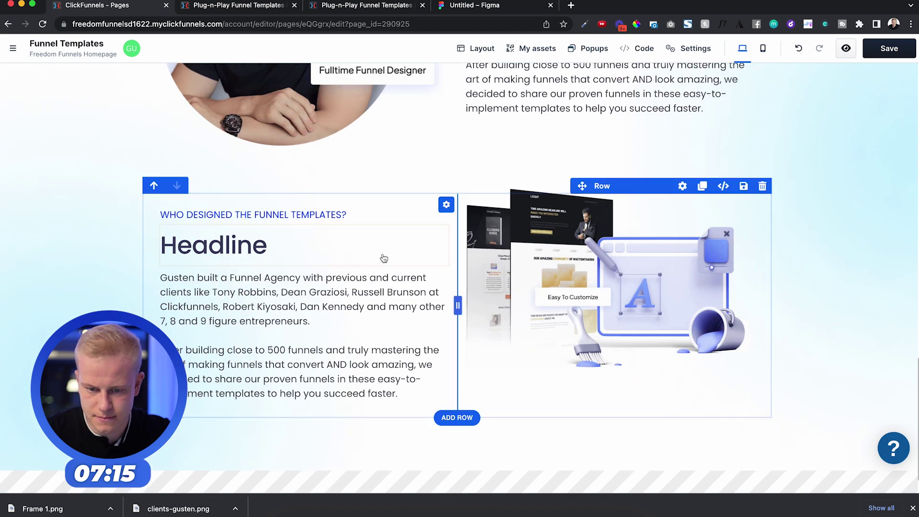
- Replace the copied headline with 'Saving you time, money and a lot of headache'
left_click(242, 6)
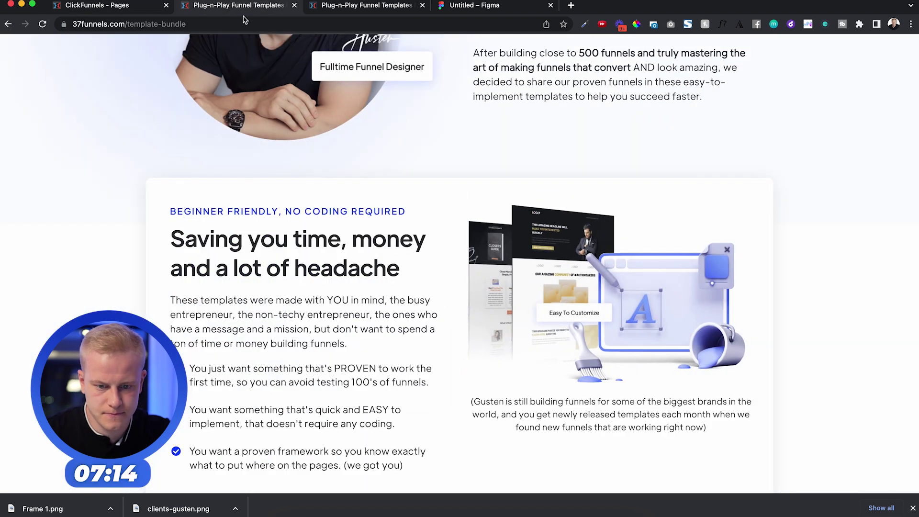
triple_click(326, 241)
key("ctrl+c")
key("ctrl+Tab")
left_click(234, 245)
double_click(234, 245)
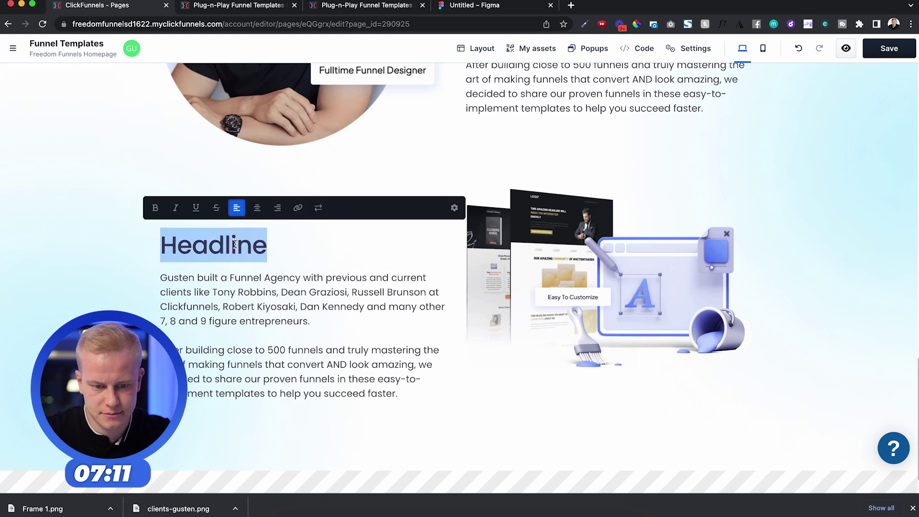
key("ctrl+v")
- Change the eyebrow to 'BEGINNER FRIENDLY, NO CODING REQUIRED'
left_click(222, 7)
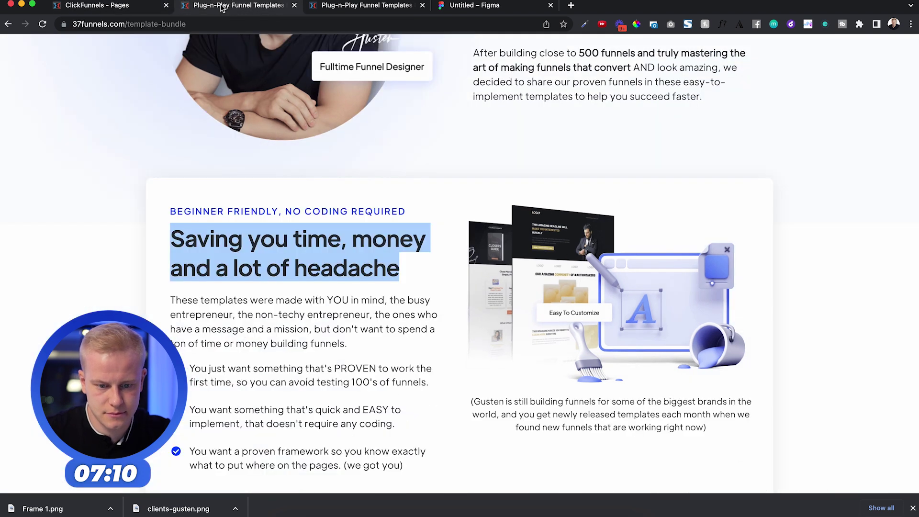
triple_click(353, 211)
key("ctrl+c")
key("ctrl+Tab")
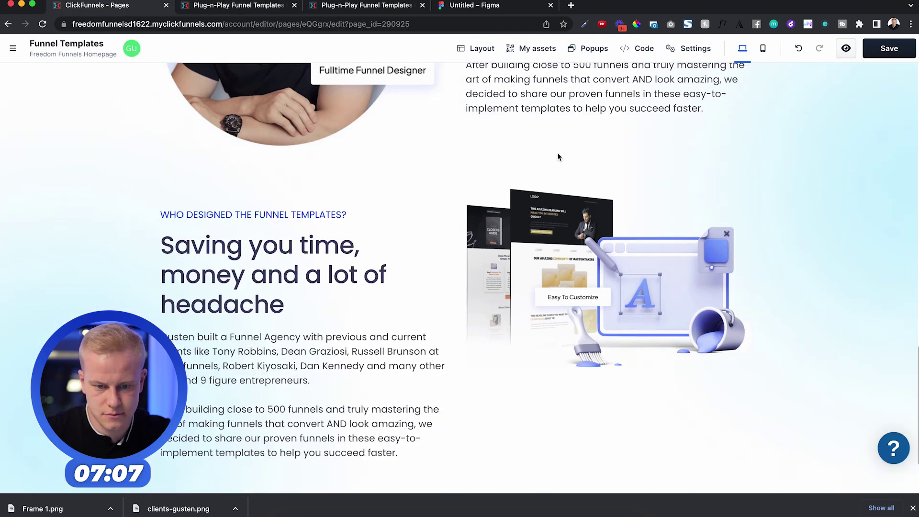
scroll(558, 157, "up", 3)
left_click(323, 338)
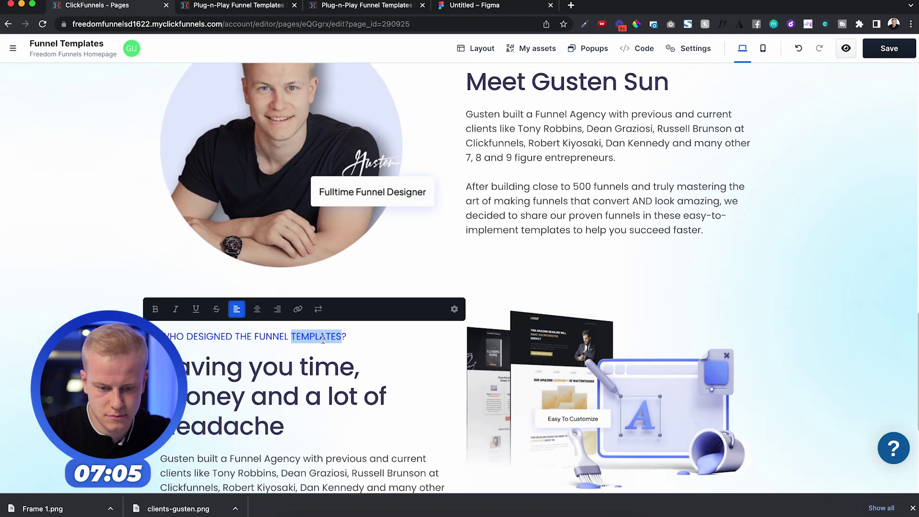
key("ctrl+a")
key("ctrl+v")
key("Escape")
scroll(312, 257, "down", 3)
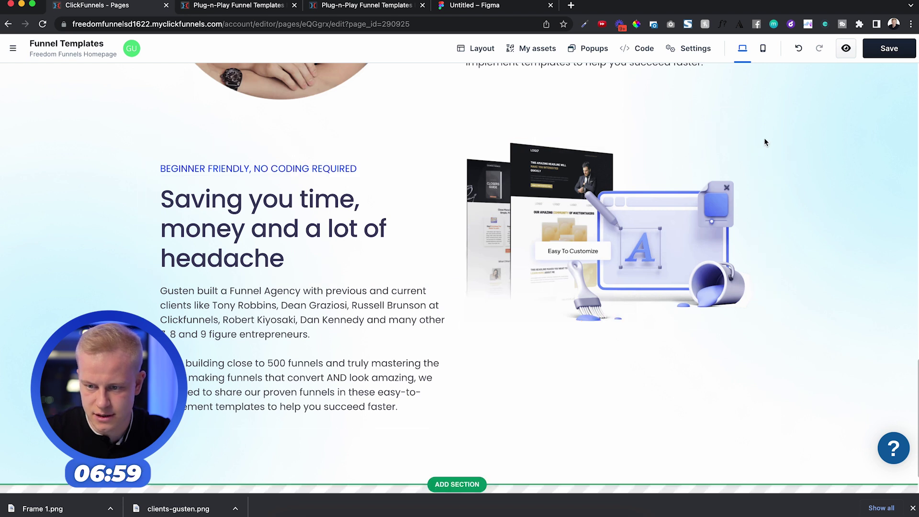
- Widen the row to 1201 and set the mockup image's top margin to 0
mouse_move(763, 142)
left_click(684, 140)
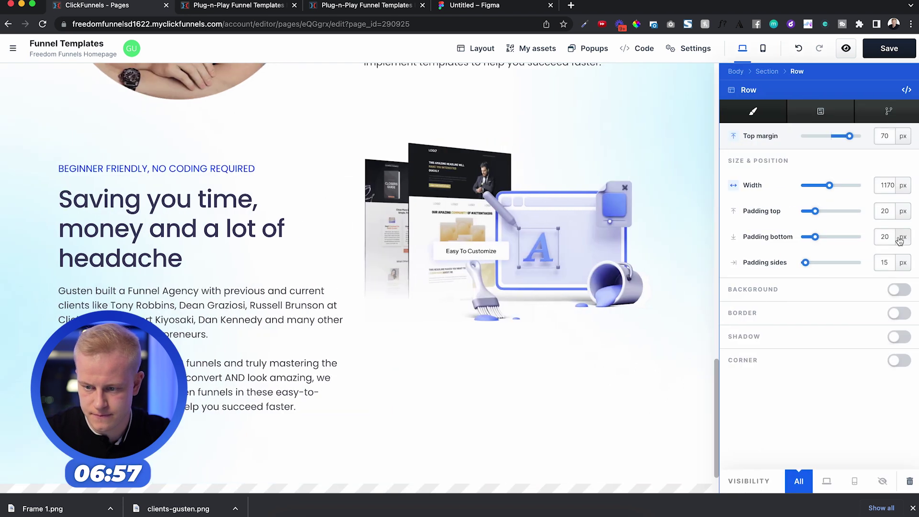
left_click_drag(829, 186, 832, 186)
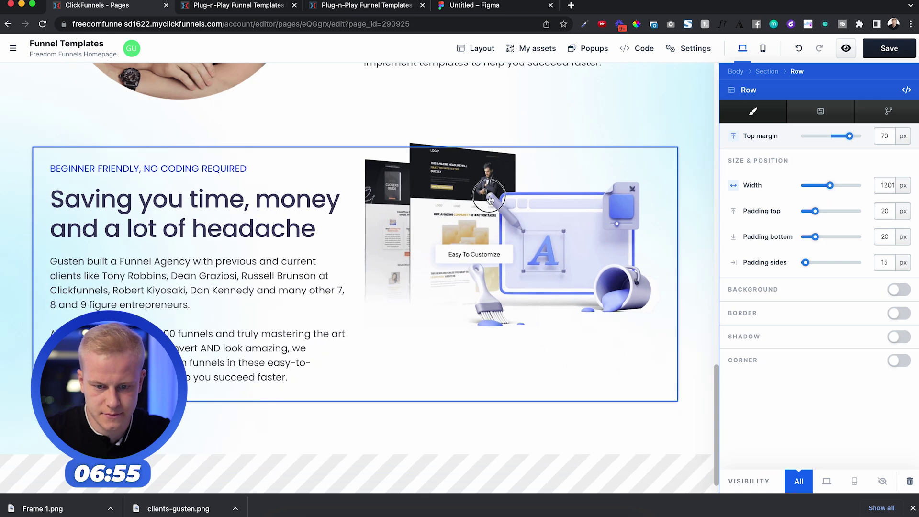
left_click(488, 198)
left_click(825, 137)
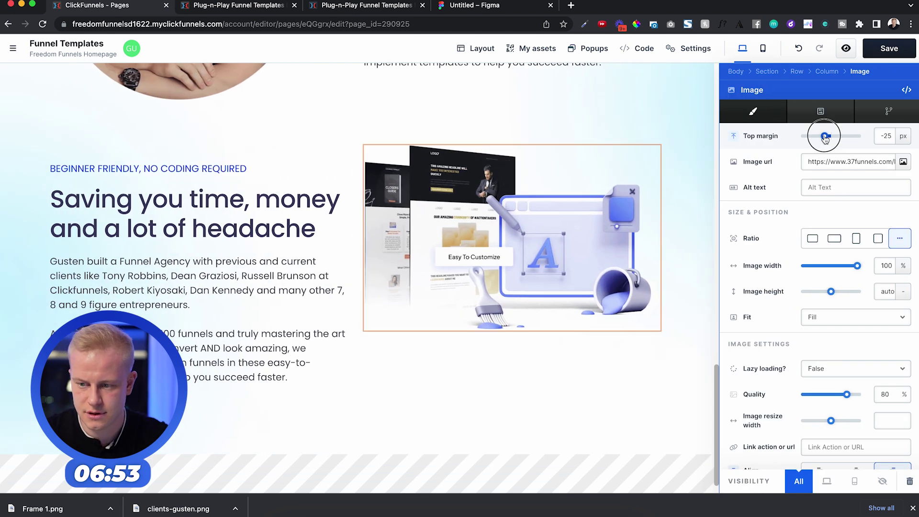
left_click_drag(826, 137, 832, 137)
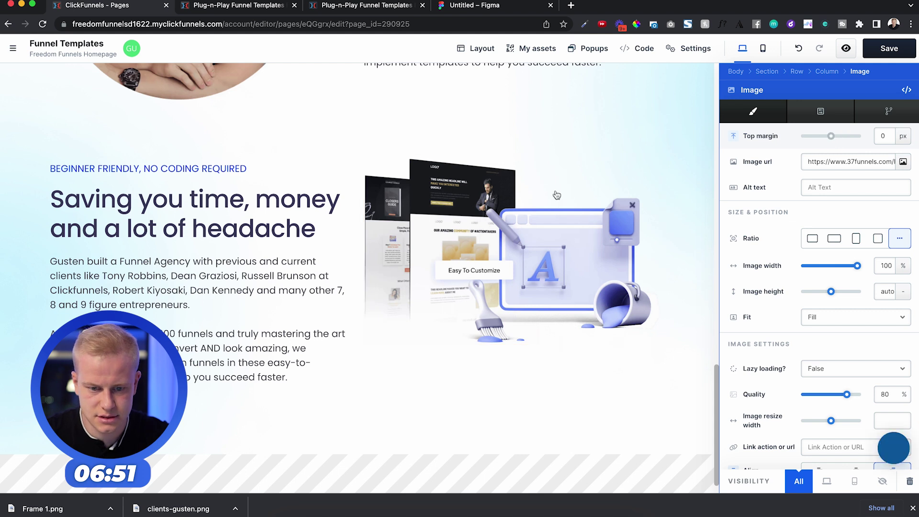
- Replace the body text with the 'These templates were made with YOU in mind…' paragraph
left_click(238, 5)
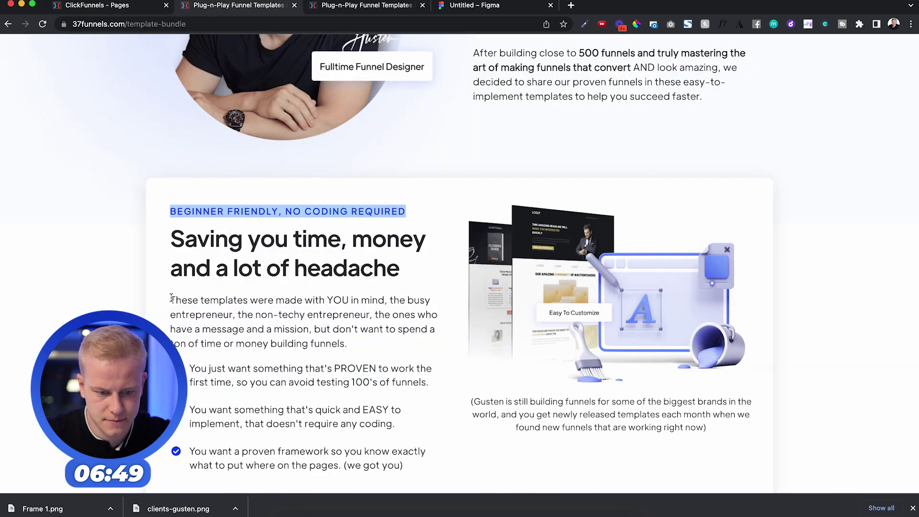
left_click_drag(172, 298, 350, 342)
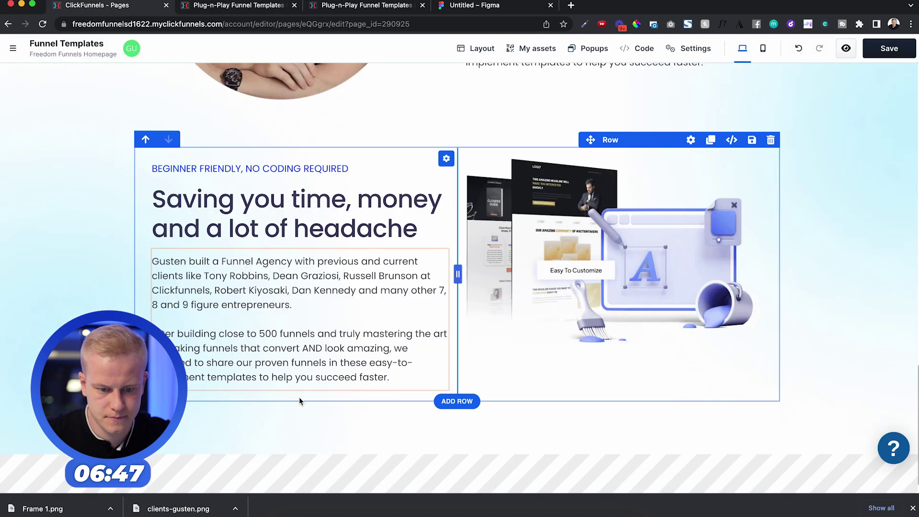
left_click(400, 353)
key("ctrl+a")
key("ctrl+v")
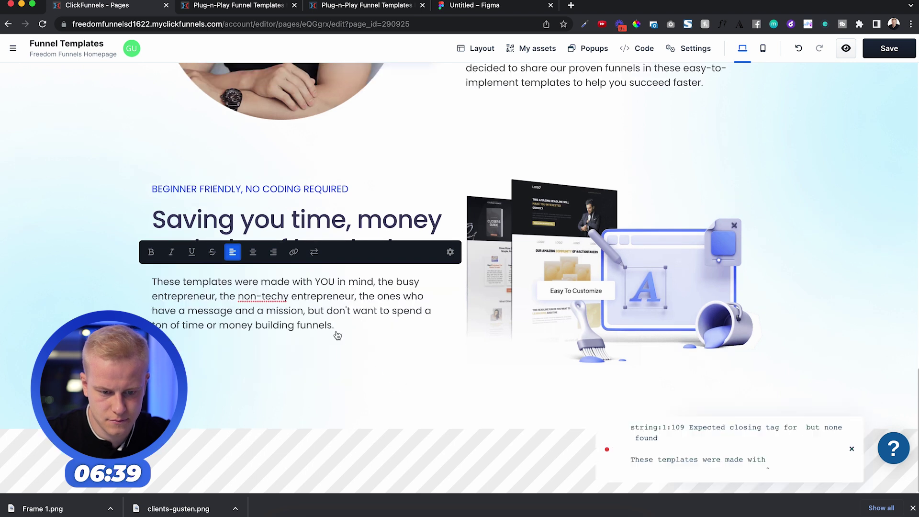
- Add a copy of the problem-section bullet list under the paragraph, using check-circle icons
left_click(114, 149)
scroll(550, 200, "up", 10)
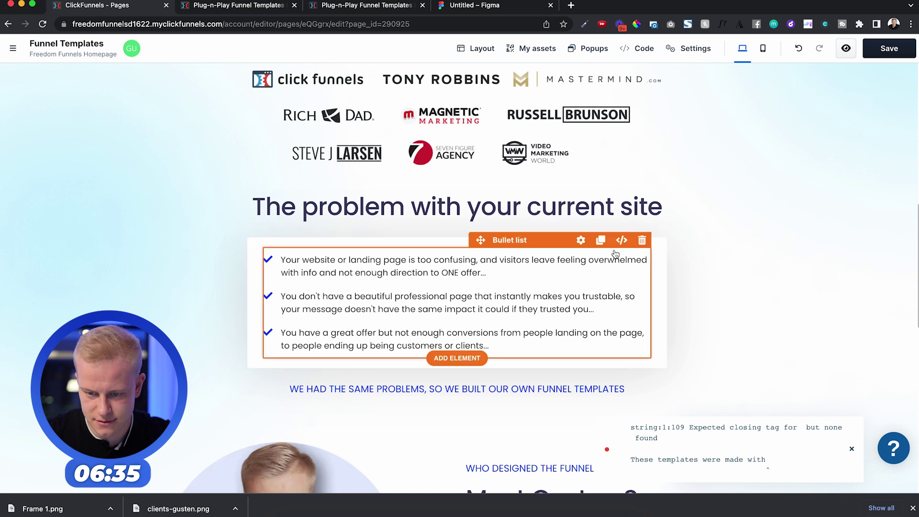
left_click(600, 240)
scroll(553, 294, "down", 1)
scroll(460, 287, "down", 10)
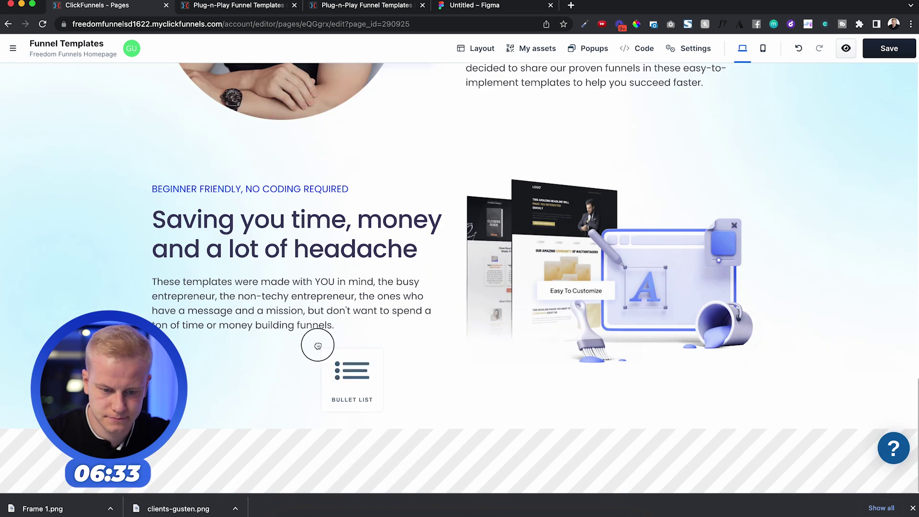
left_click_drag(319, 343, 303, 368)
scroll(304, 368, "down", 2)
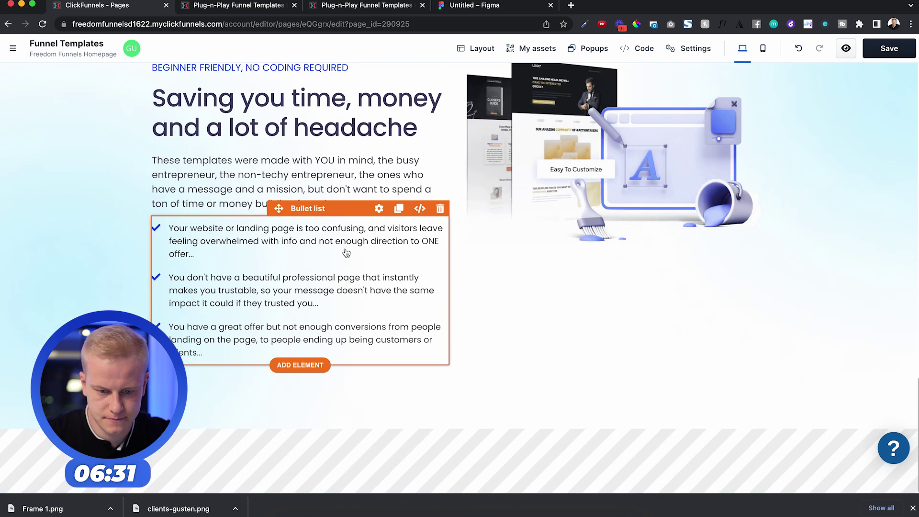
left_click(379, 210)
scroll(826, 320, "down", 3)
scroll(843, 270, "up", 1)
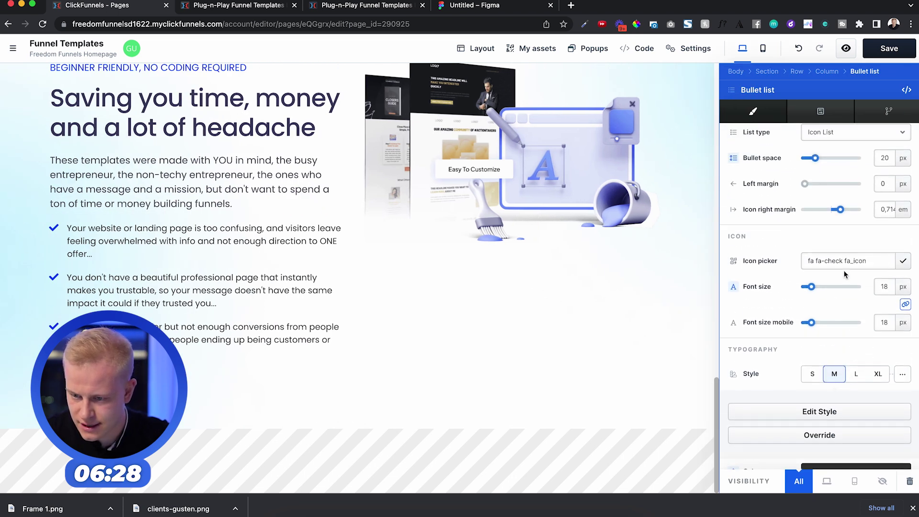
left_click(846, 263)
type("check")
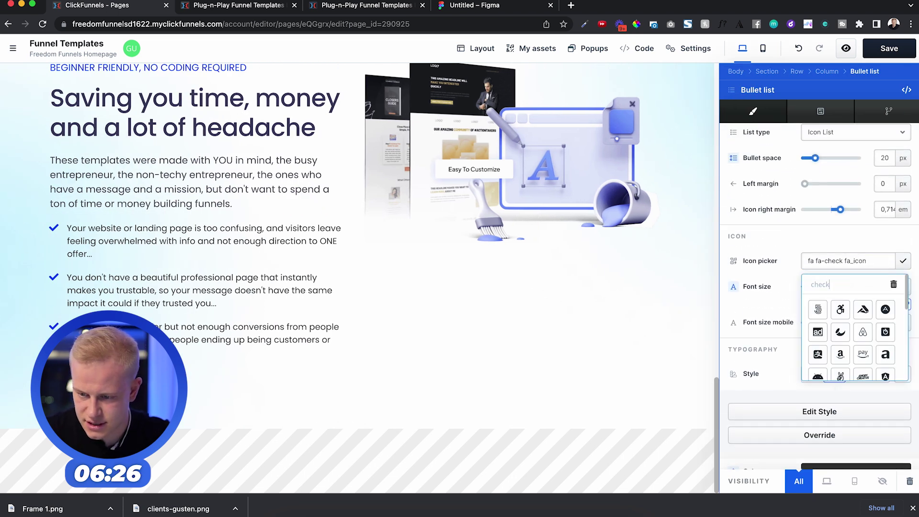
left_click(603, 324)
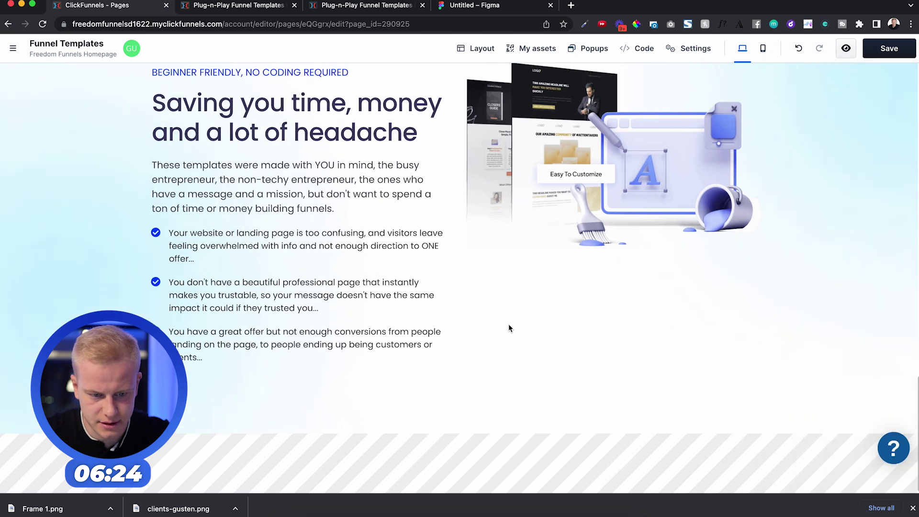
scroll(509, 324, "down", 5)
scroll(508, 325, "up", 1)
left_click(585, 278)
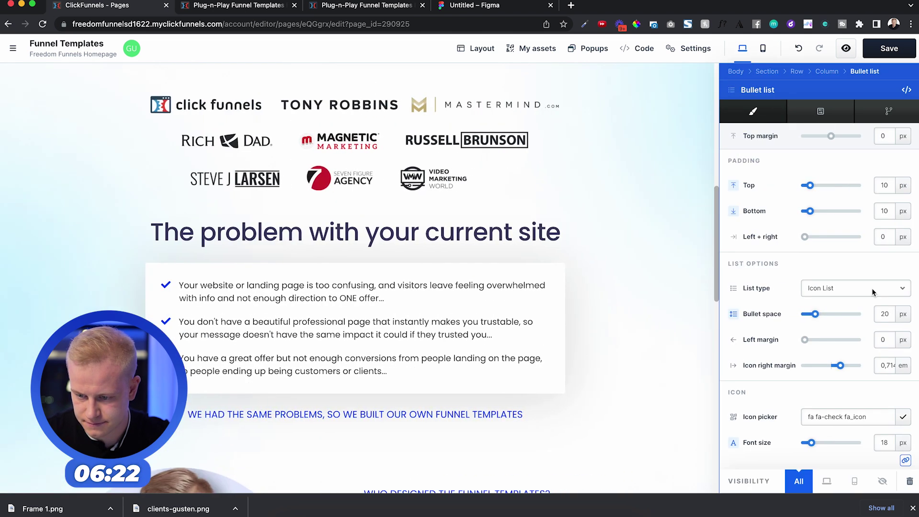
left_click(848, 291)
left_click(752, 287)
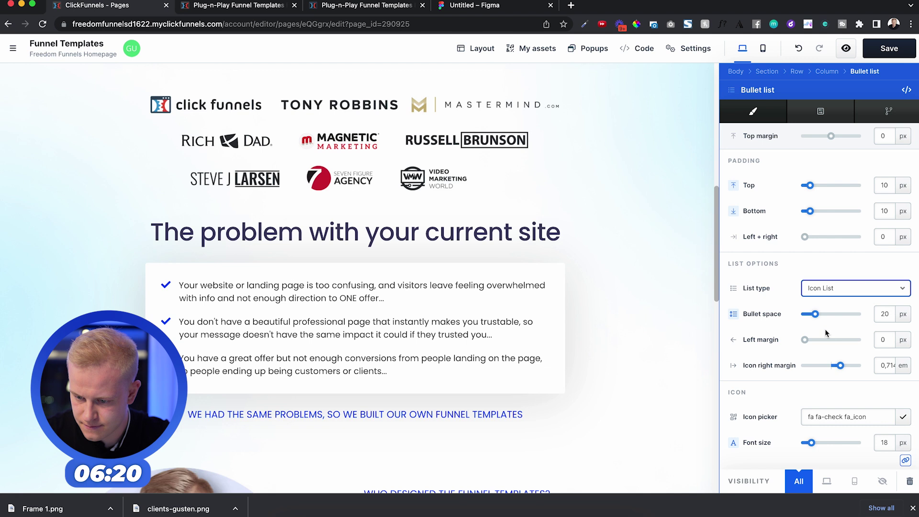
scroll(827, 338, "down", 1)
left_click(829, 362)
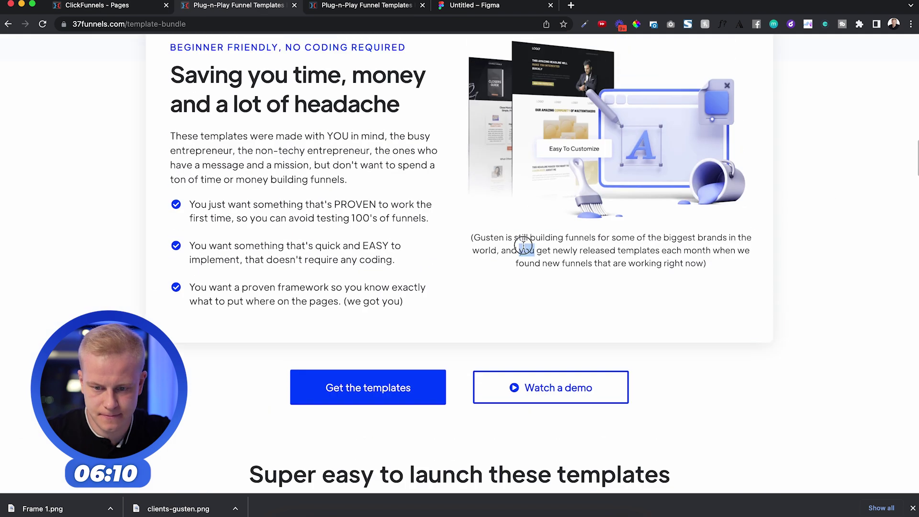
- Add the Gusten caption text under the mockup image using a copy of the paragraph
triple_click(523, 244)
left_click(124, 7)
left_click(302, 180)
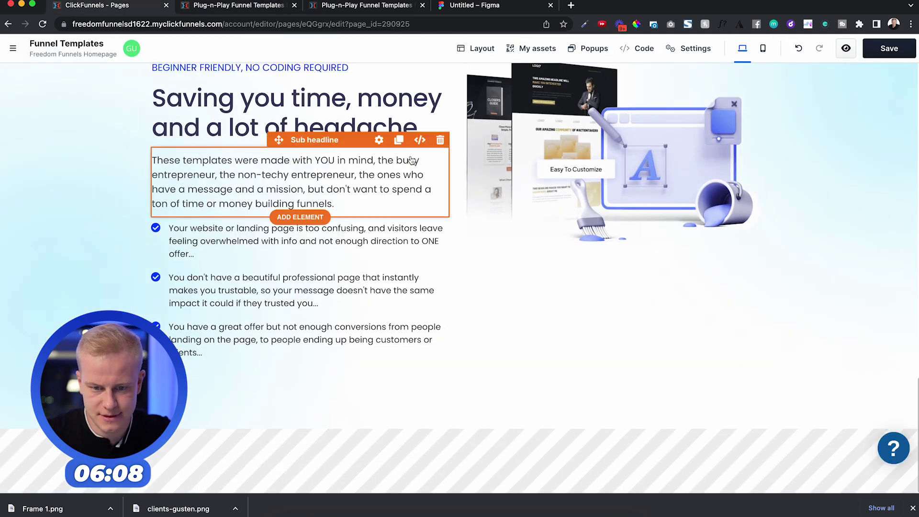
left_click(399, 141)
mouse_move(309, 216)
left_mouse_down()
mouse_move(614, 211)
mouse_move(606, 265)
left_mouse_up()
left_click(646, 259)
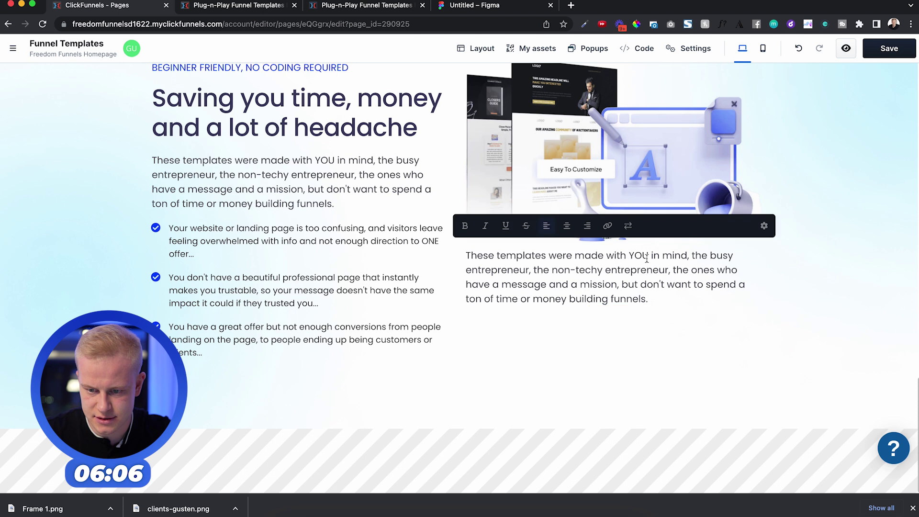
triple_click(647, 259)
key("ctrl+v")
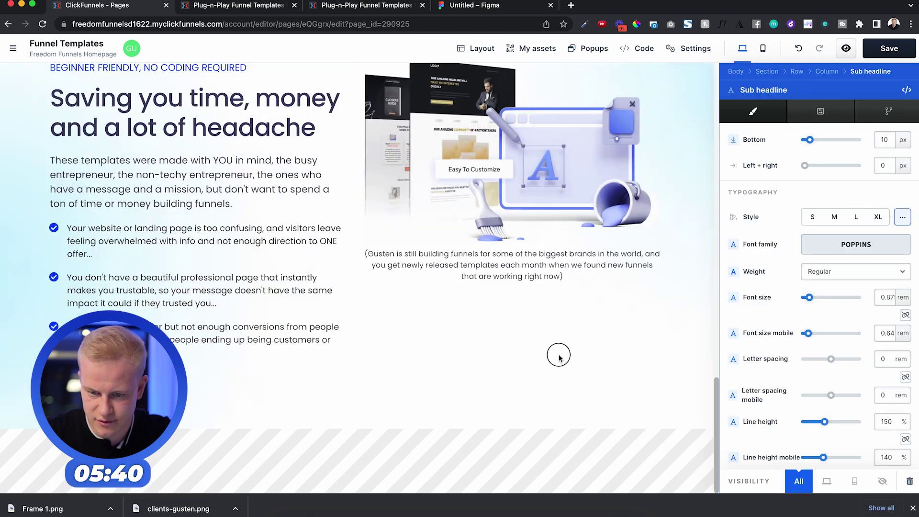
left_click(558, 358)
scroll(759, 266, "up", 3)
scroll(444, 179, "up", 3)
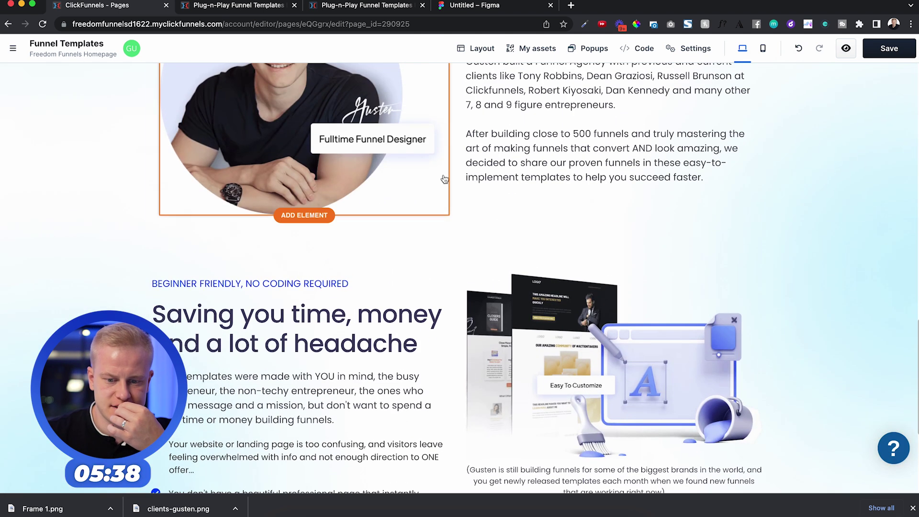
- Give the Saving you time row rounded corners and the strongest preset shadow
left_click(700, 244)
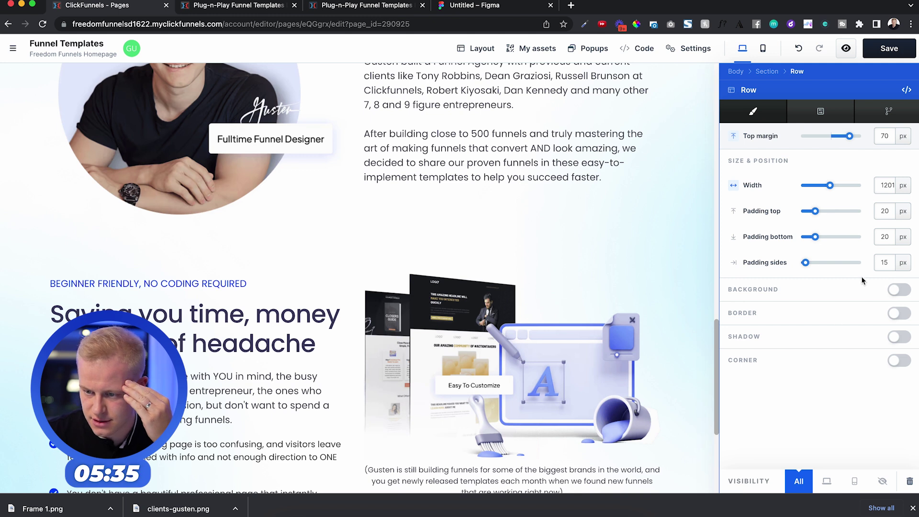
left_click(899, 337)
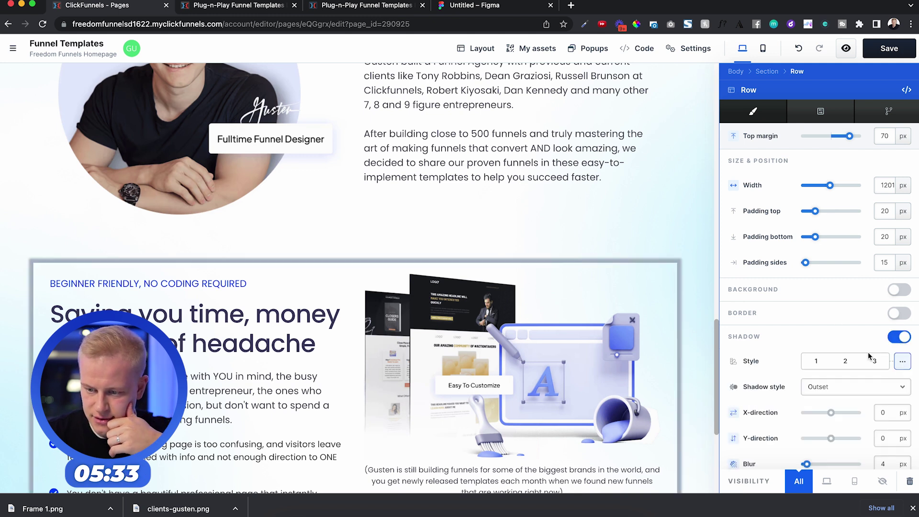
left_click(872, 362)
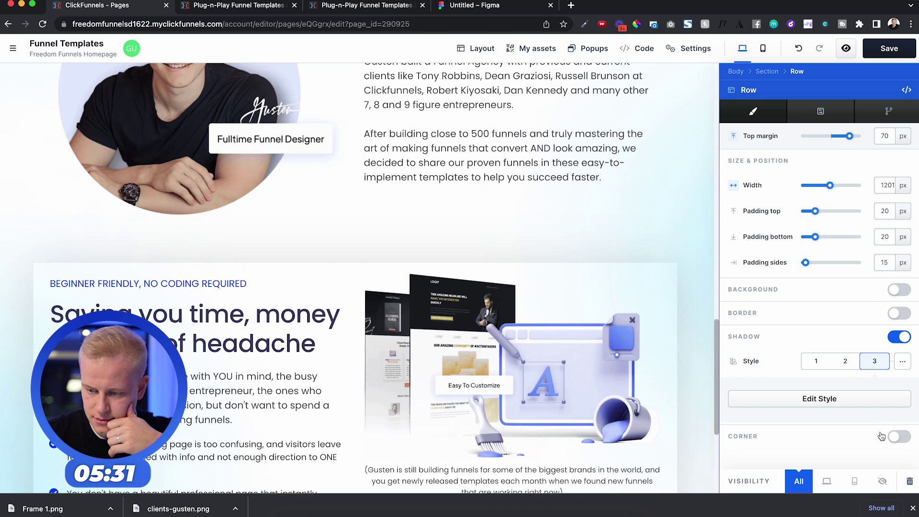
scroll(872, 451, "down", 2)
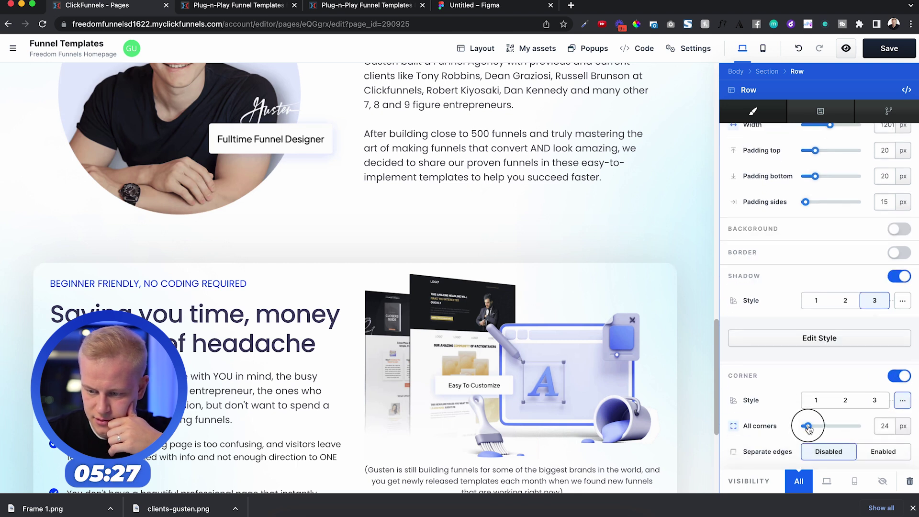
left_click(539, 310)
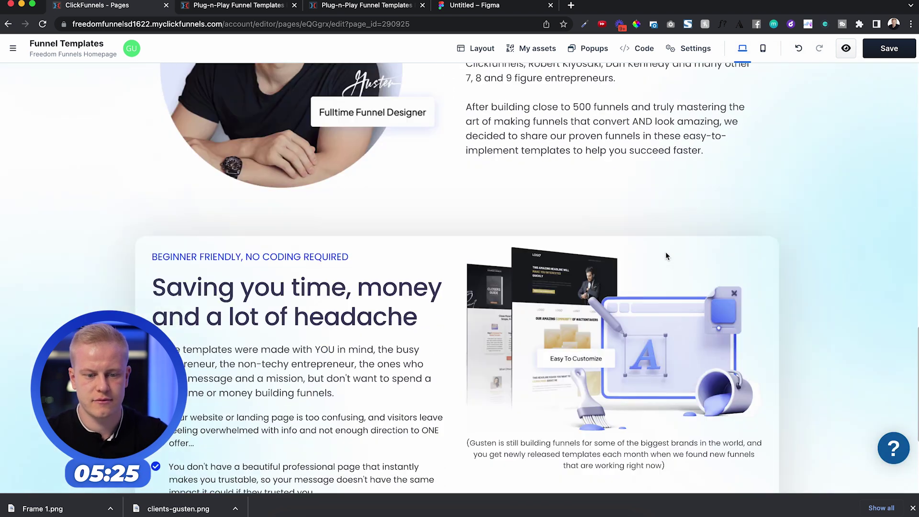
scroll(666, 252, "down", 3)
- Set the row's top and bottom padding to 30 px, keeping side padding at 15
left_click(707, 127)
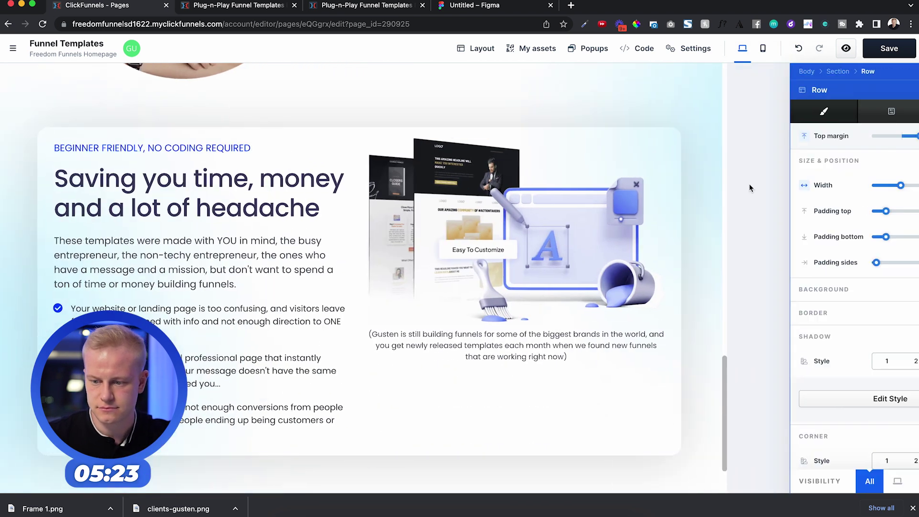
left_click_drag(815, 237, 821, 211)
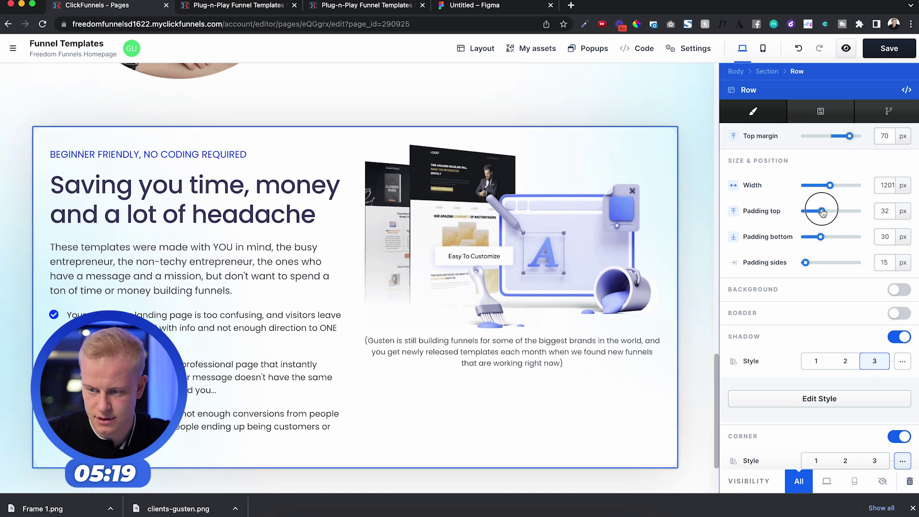
left_click_drag(806, 262, 806, 263)
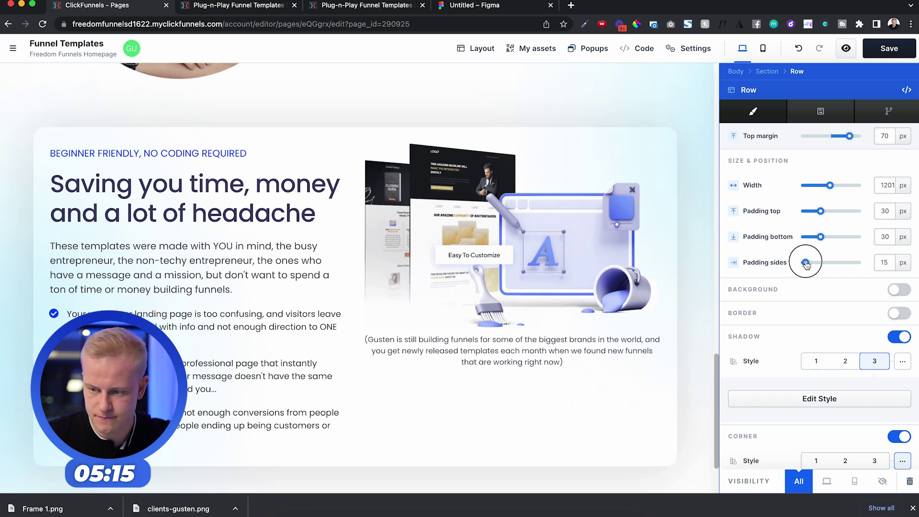
key("Escape")
scroll(805, 251, "up", 3)
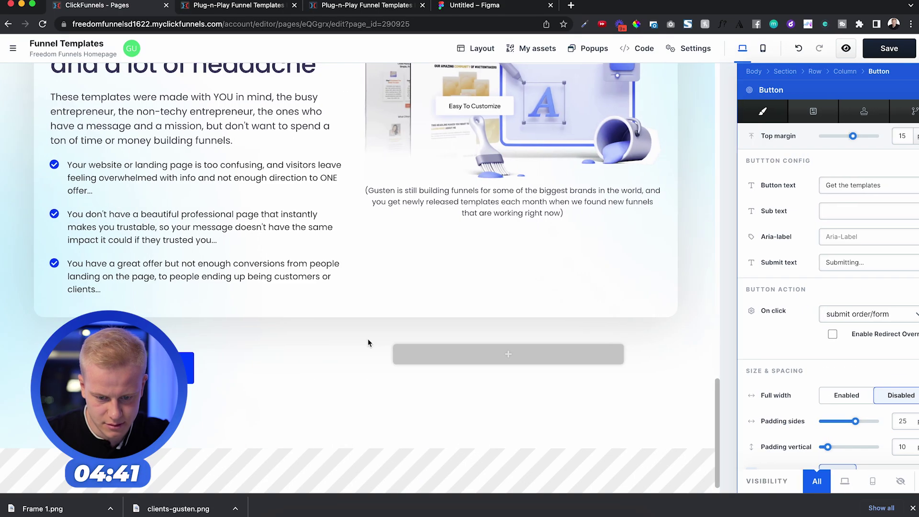
- Centre the button below the card and add a second button beside it
left_click(380, 345)
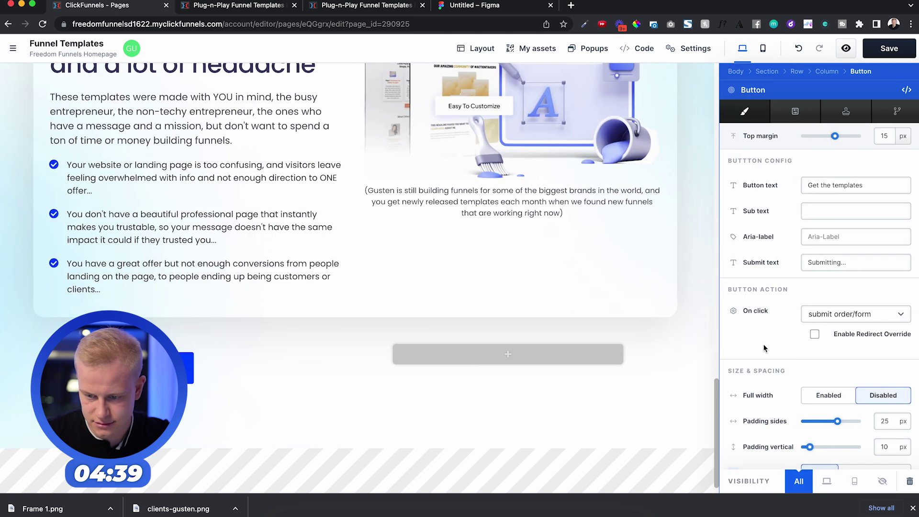
scroll(826, 343, "down", 4)
scroll(848, 343, "down", 1)
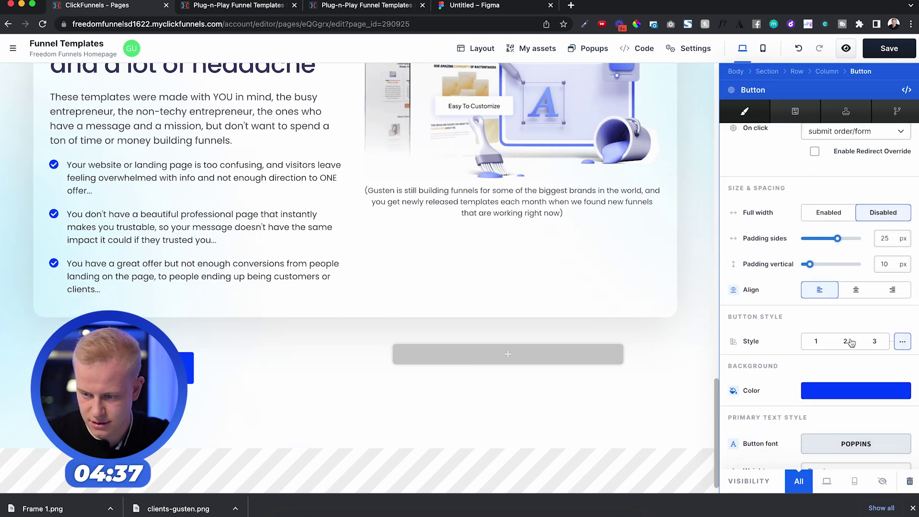
left_click(857, 290)
left_click(508, 353)
left_click(426, 370)
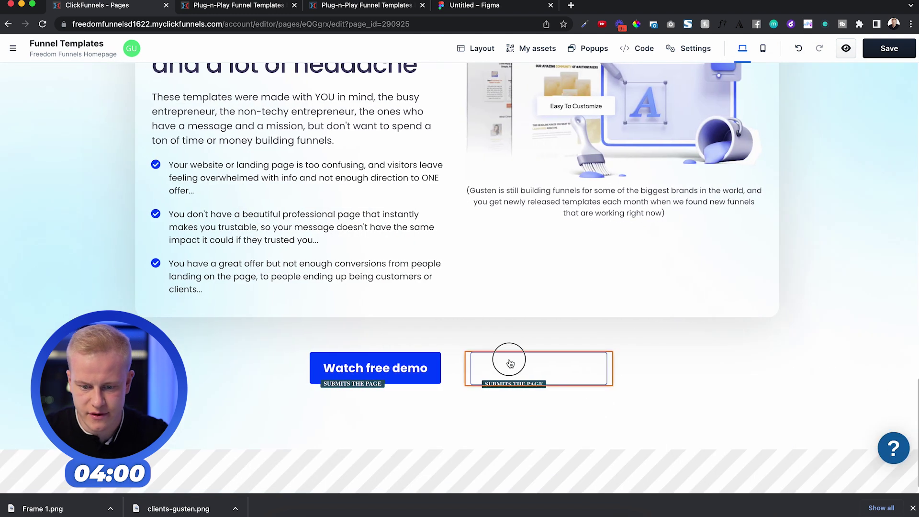
- Set the second button's text colour to hex 0044ff
left_click(510, 364)
scroll(827, 345, "down", 3)
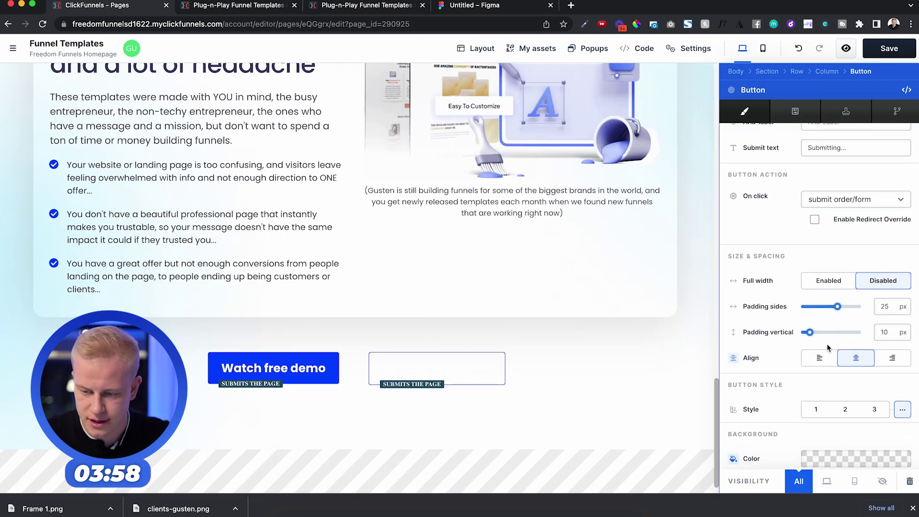
scroll(827, 349, "down", 1)
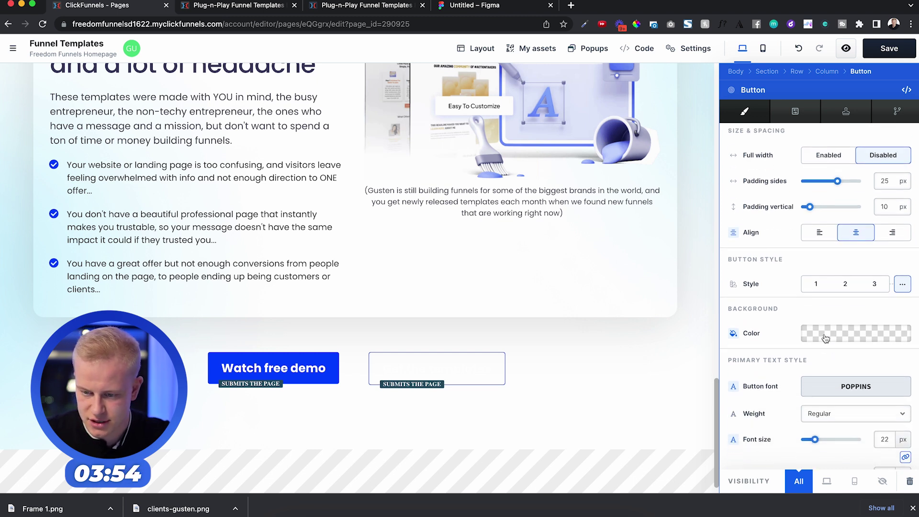
scroll(826, 338, "down", 1)
scroll(826, 341, "down", 4)
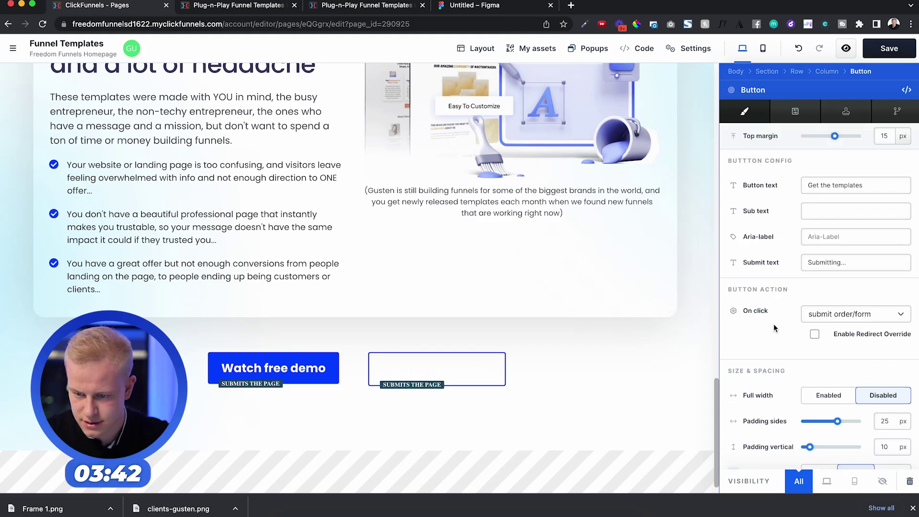
scroll(773, 324, "down", 2)
scroll(774, 324, "down", 4)
scroll(813, 240, "up", 1)
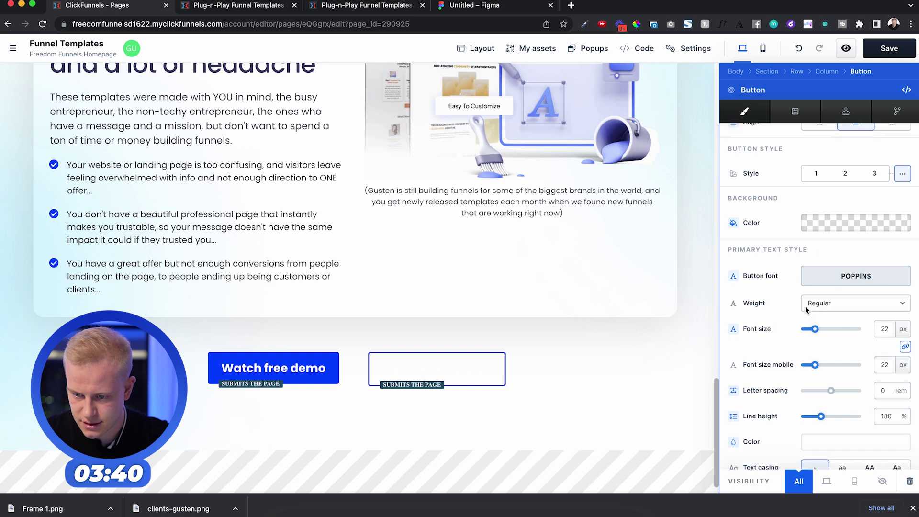
scroll(814, 244, "up", 5)
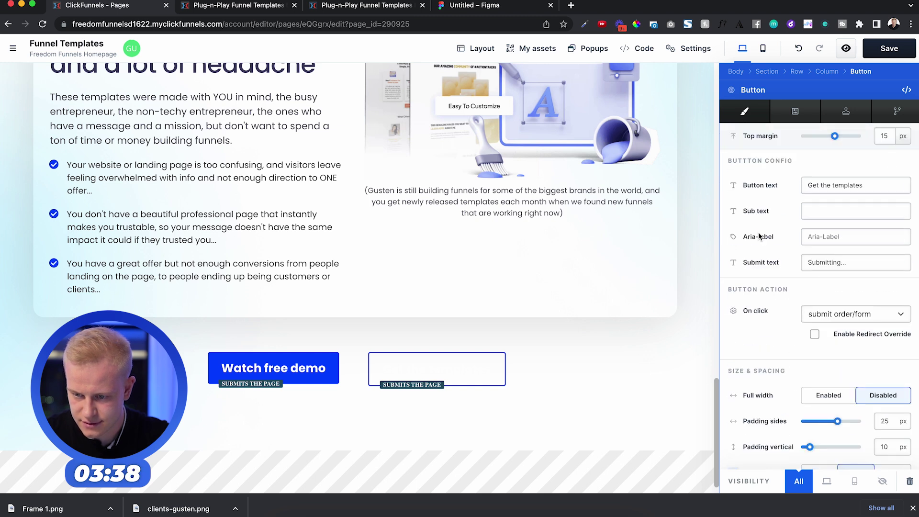
scroll(759, 236, "down", 1)
scroll(768, 248, "down", 3)
scroll(779, 265, "down", 3)
scroll(788, 278, "down", 2)
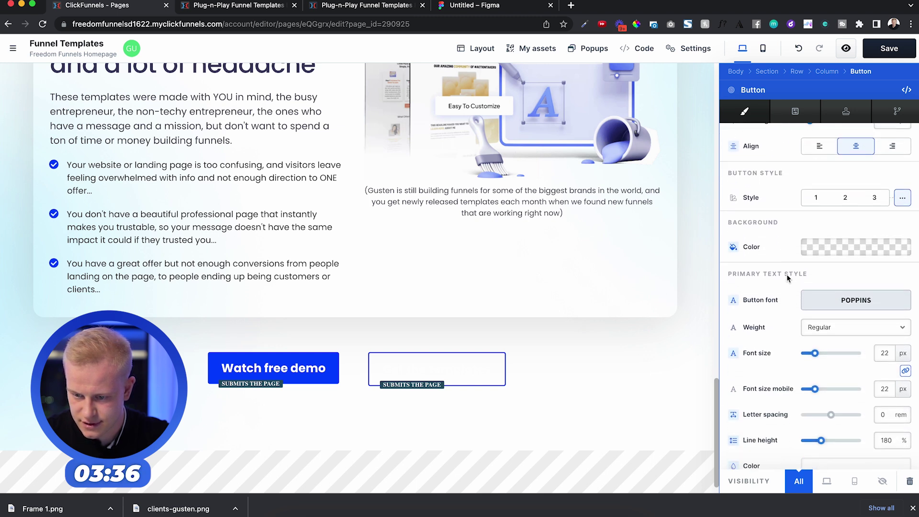
scroll(788, 278, "down", 3)
scroll(788, 278, "down", 2)
scroll(788, 279, "up", 1)
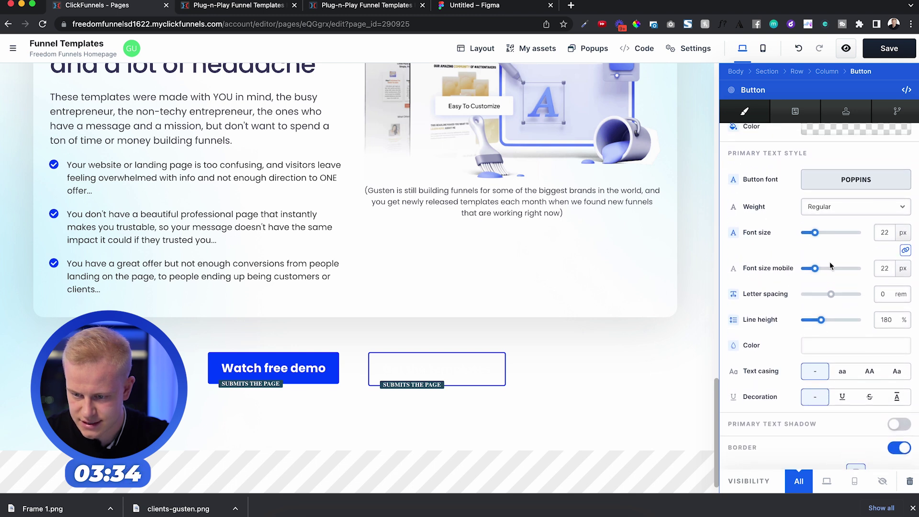
left_click(824, 349)
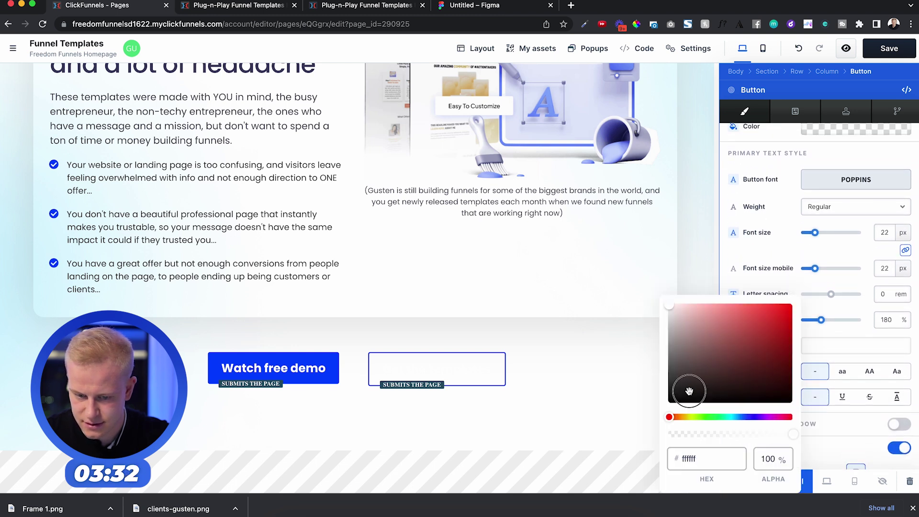
left_click_drag(689, 391, 671, 390)
double_click(702, 454)
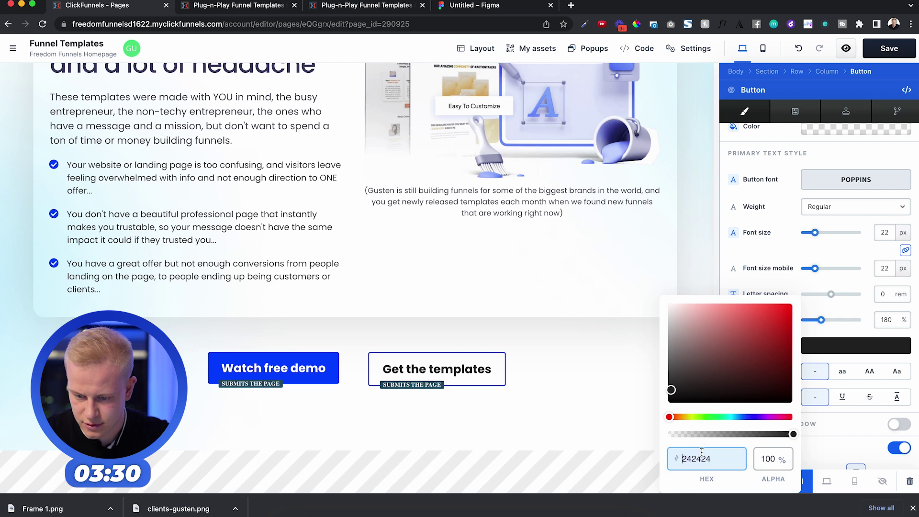
type("0044ff")
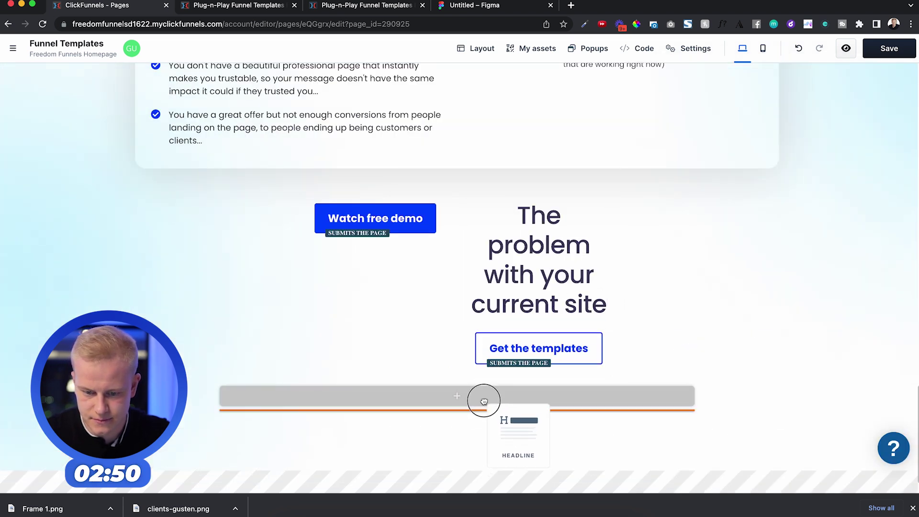
- Add a headline below the buttons reading 'Super easy to launch these templates'
left_click_drag(493, 401, 484, 403)
left_click(474, 342)
type("0044ff")
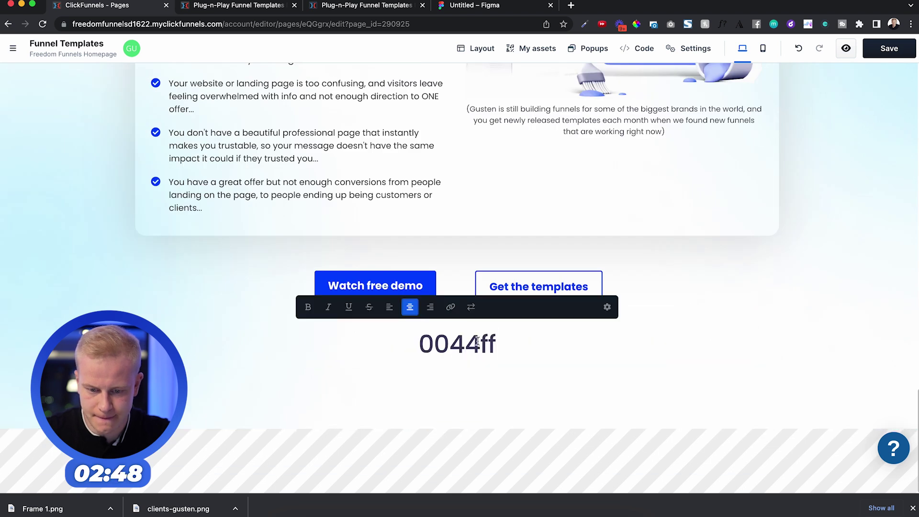
key("ctrl+Tab")
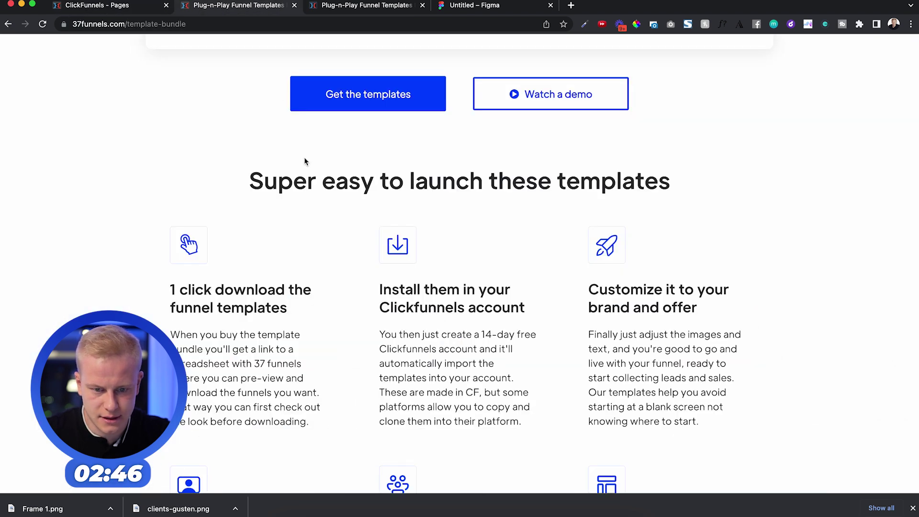
triple_click(298, 182)
key("ctrl+c")
left_click(147, 5)
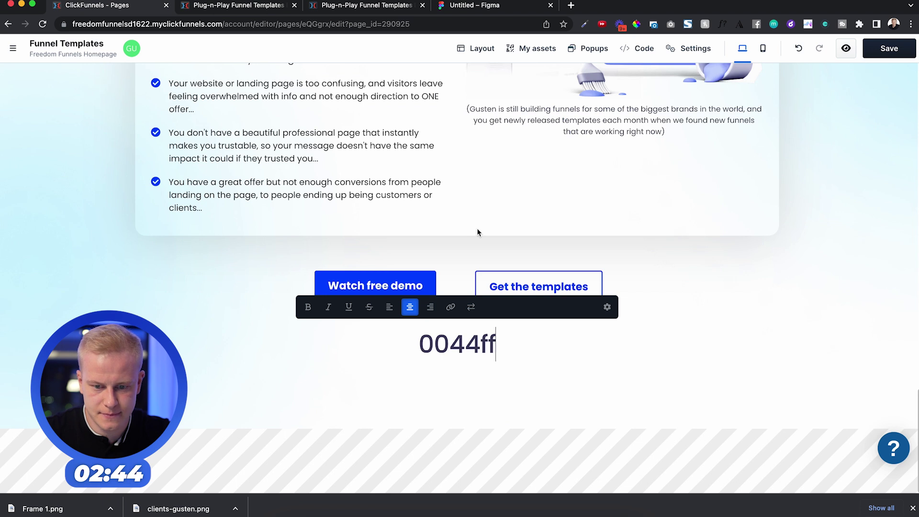
double_click(460, 342)
key("ctrl+v")
left_click(755, 368)
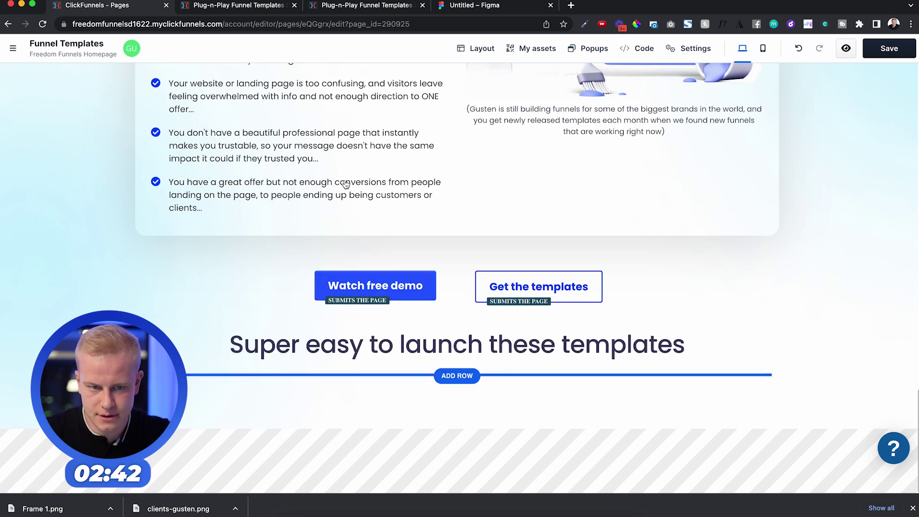
- Insert an empty three-column row beneath the new heading
left_click(216, 7)
left_click(113, 8)
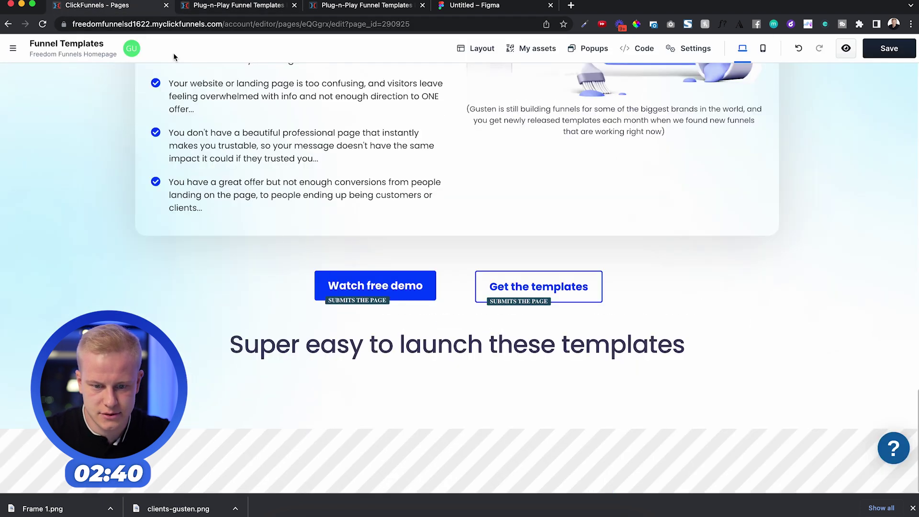
left_click(460, 377)
left_click(694, 241)
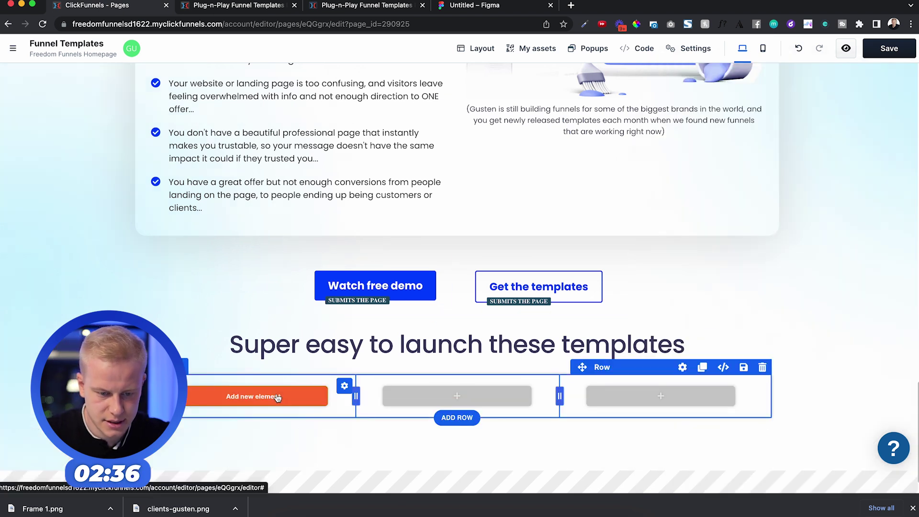
scroll(287, 381, "down", 1)
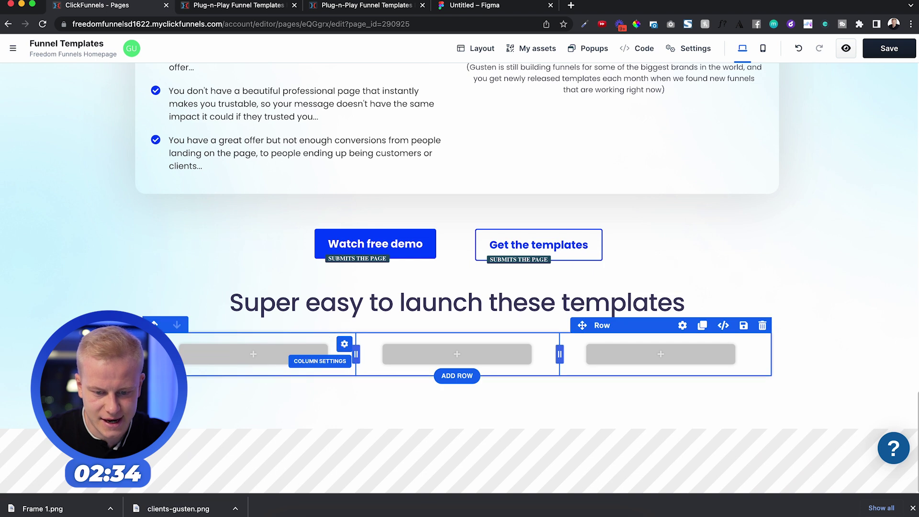
- Give the first column shadow style 2 and rounded corners
left_click(345, 344)
left_click(898, 337)
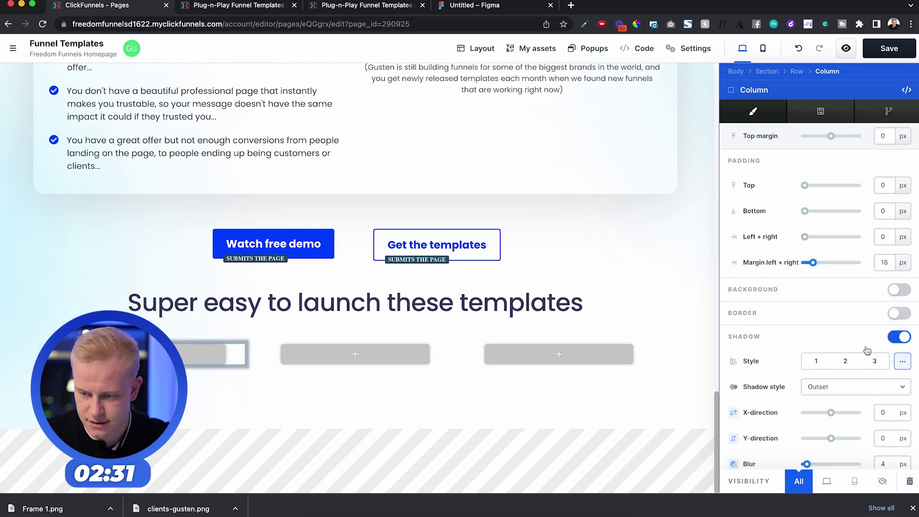
left_click(845, 361)
left_click(898, 436)
mouse_move(548, 354)
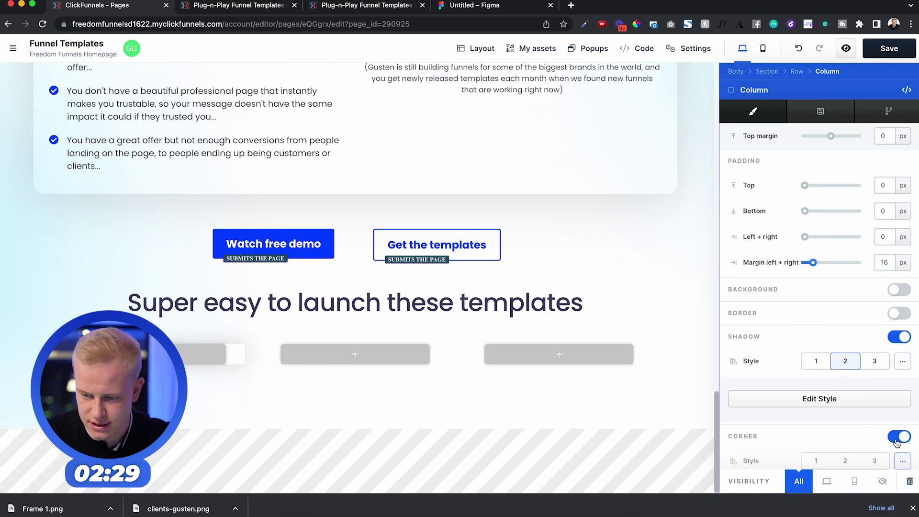
left_click(647, 428)
- Enable a background and the medium shadow preset on the first column
left_click(549, 343)
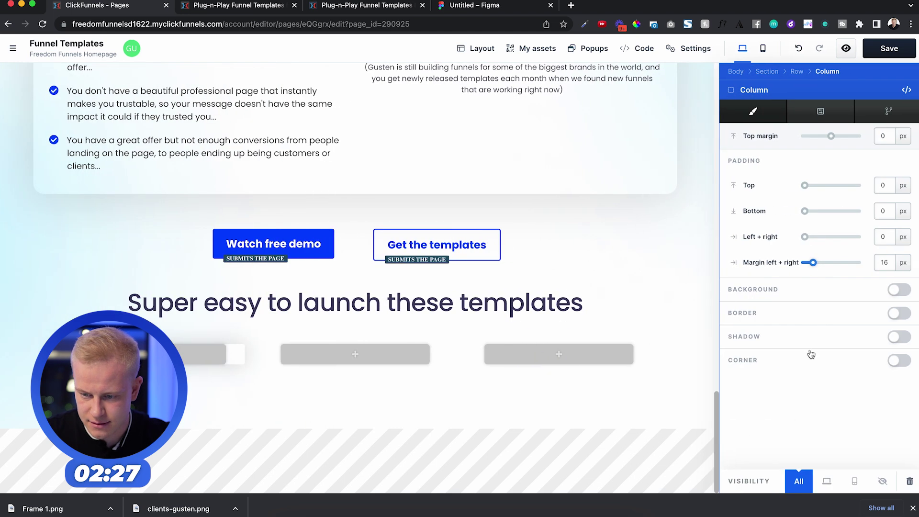
left_click(884, 293)
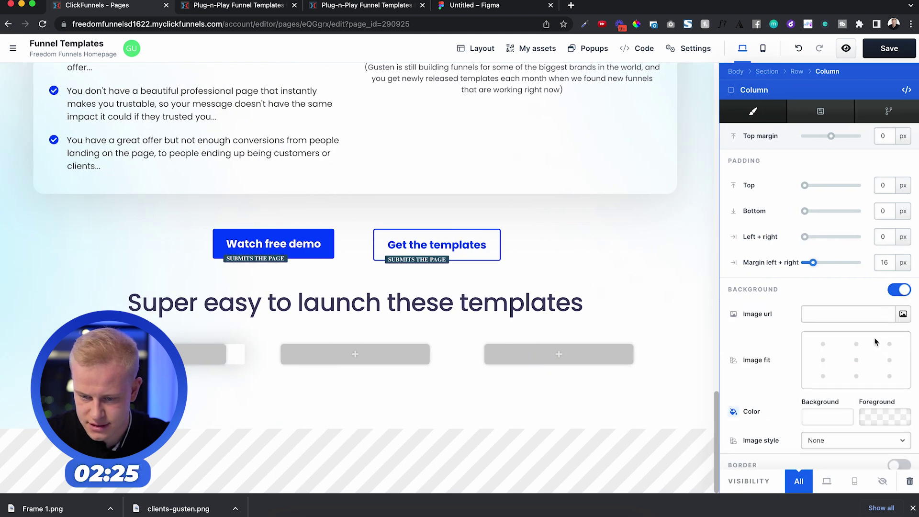
scroll(831, 302, "down", 1)
scroll(847, 338, "down", 1)
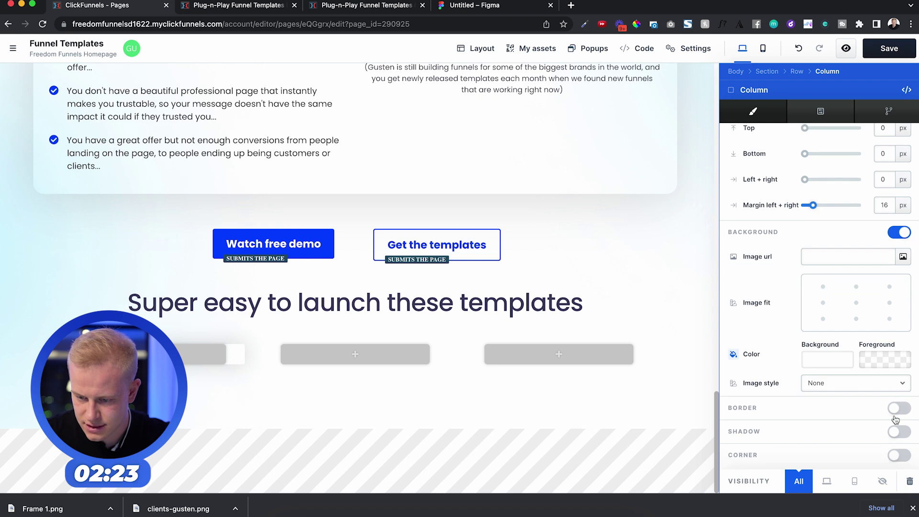
left_click(898, 431)
scroll(852, 399, "down", 2)
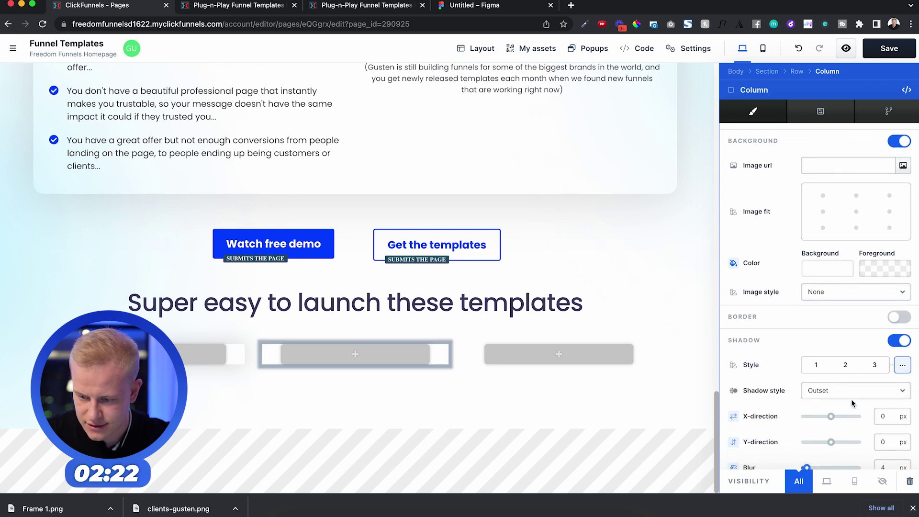
left_click(847, 366)
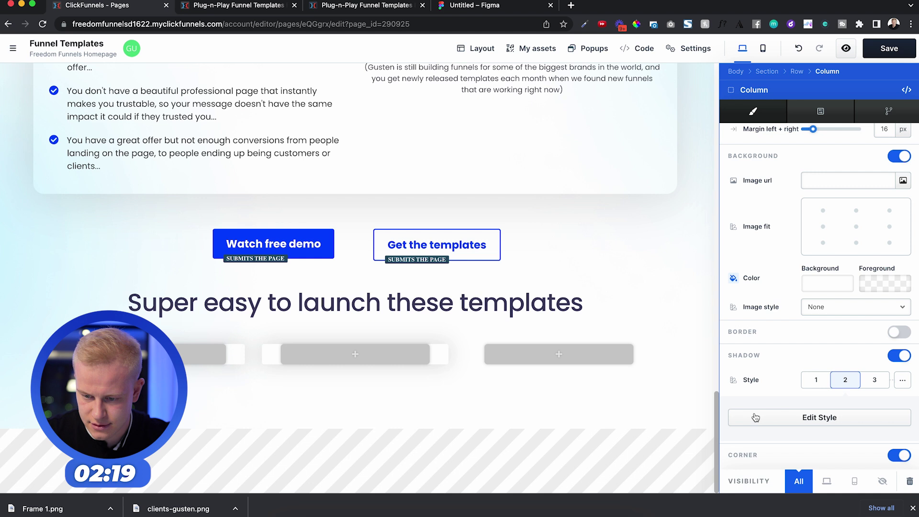
key("Escape")
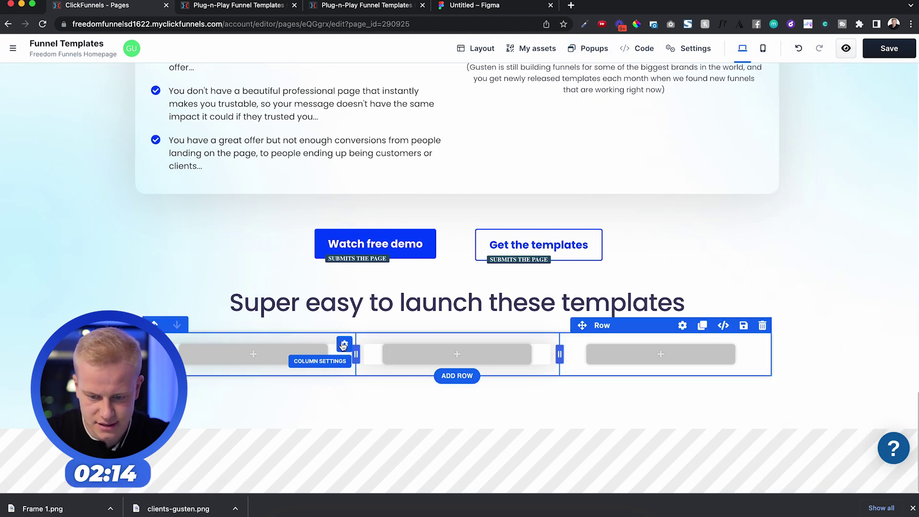
- Apply the medium shadow to another feature column
left_click(344, 345)
scroll(851, 411, "down", 2)
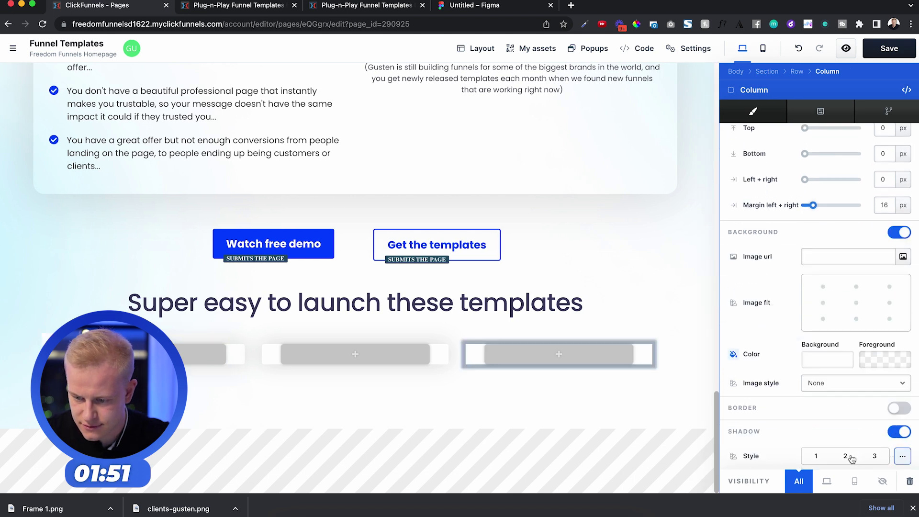
left_click(845, 456)
scroll(847, 424, "down", 2)
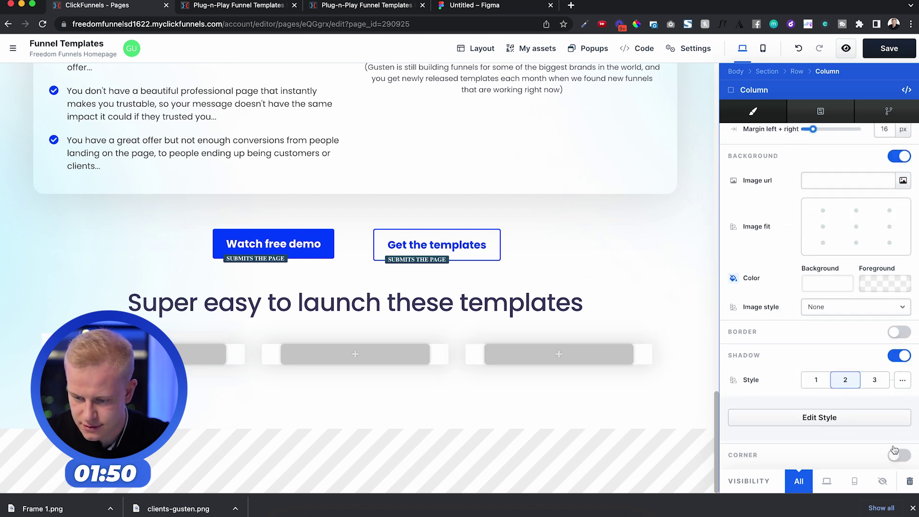
left_click(446, 384)
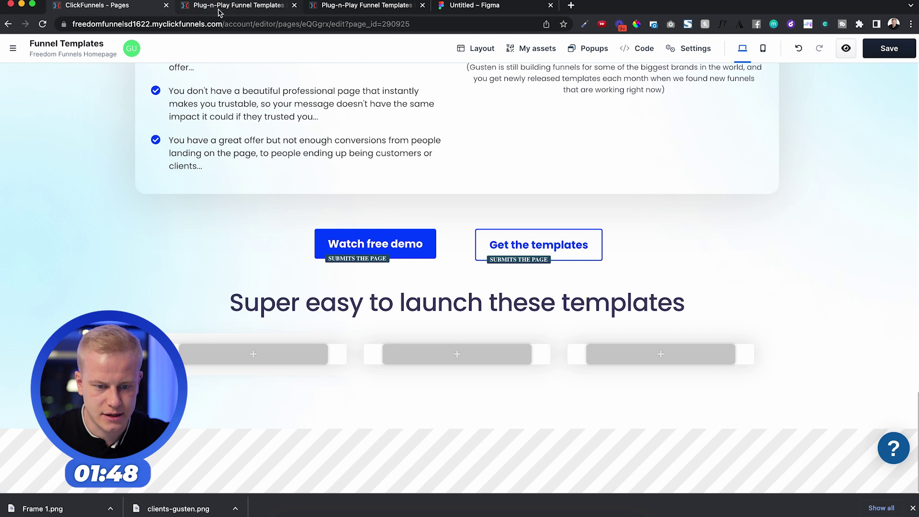
- Copy the hand icon's image address from the reference page for the first column
key("ctrl+Tab")
right_click(203, 242)
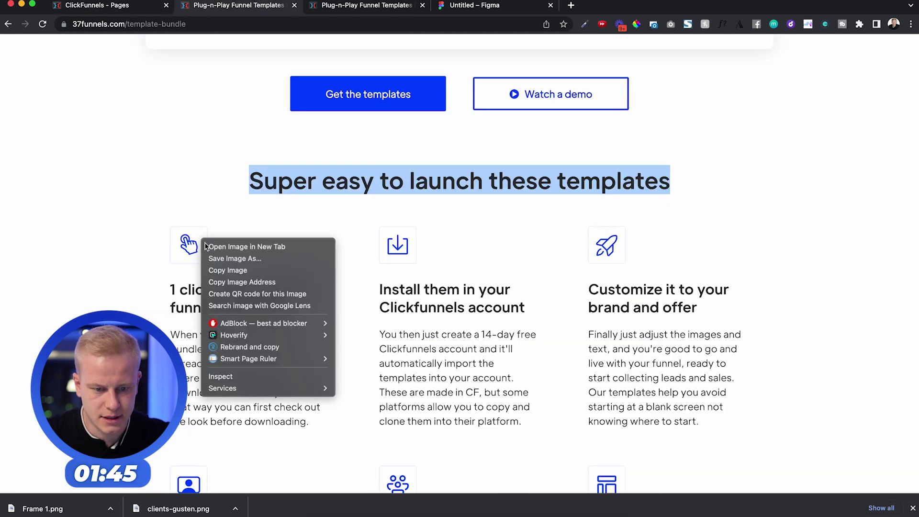
left_click(234, 282)
key("ctrl+shift+Tab")
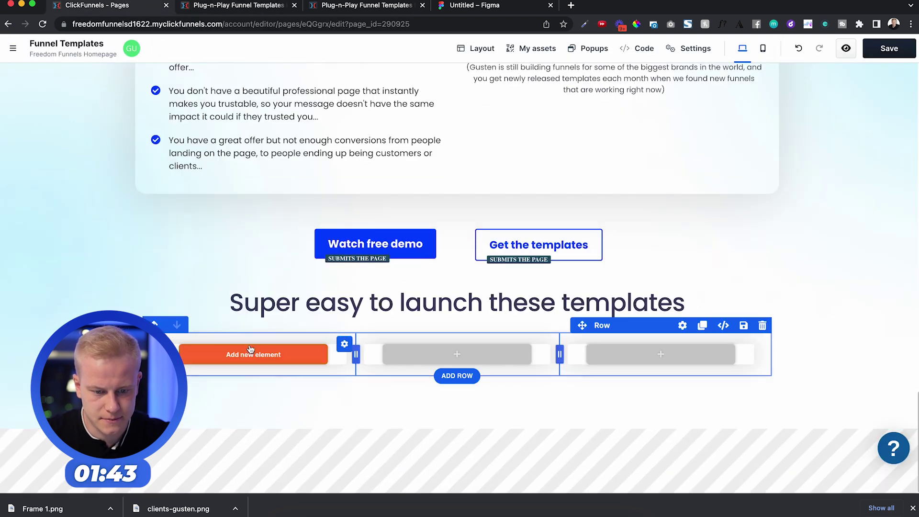
left_click(252, 354)
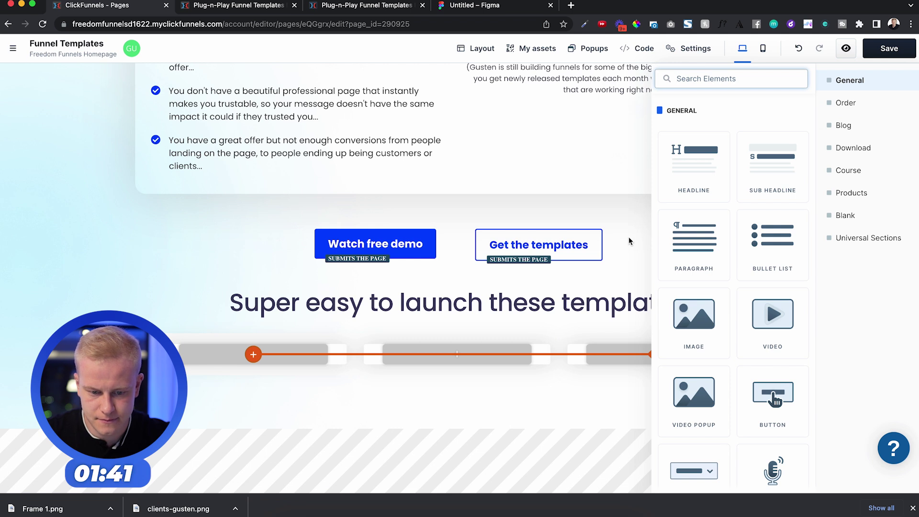
- Turn off the feature row's background
left_click(631, 241)
left_click(683, 326)
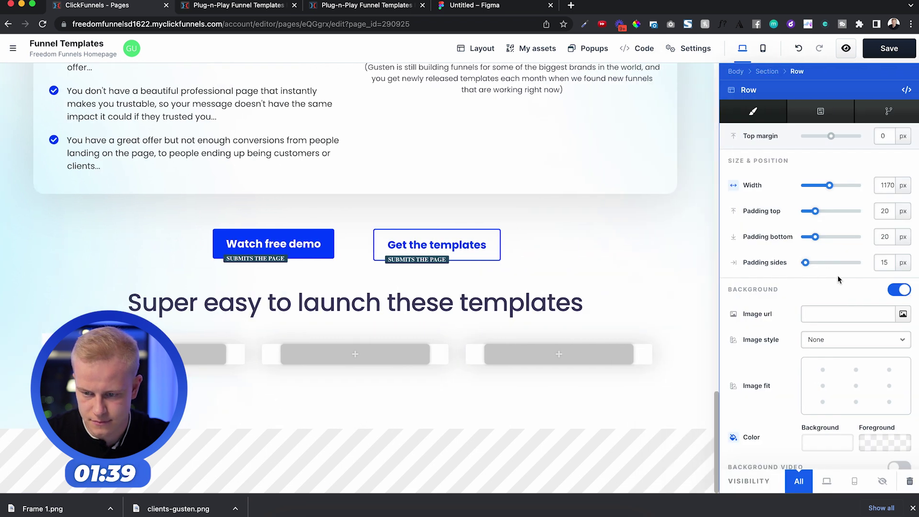
left_click(899, 290)
left_click(544, 321)
- Place the copied hand icon image in column one, left-aligned, about 67 px wide
left_click(288, 353)
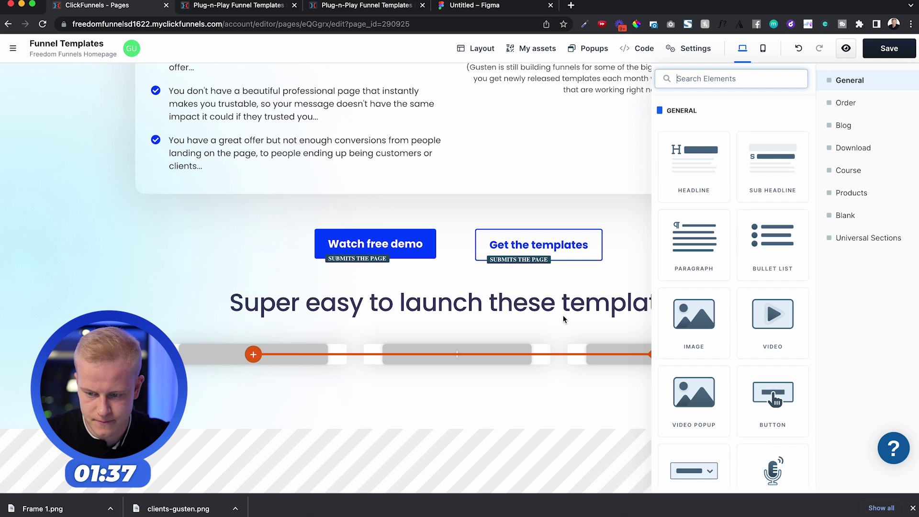
left_click_drag(704, 309, 216, 381)
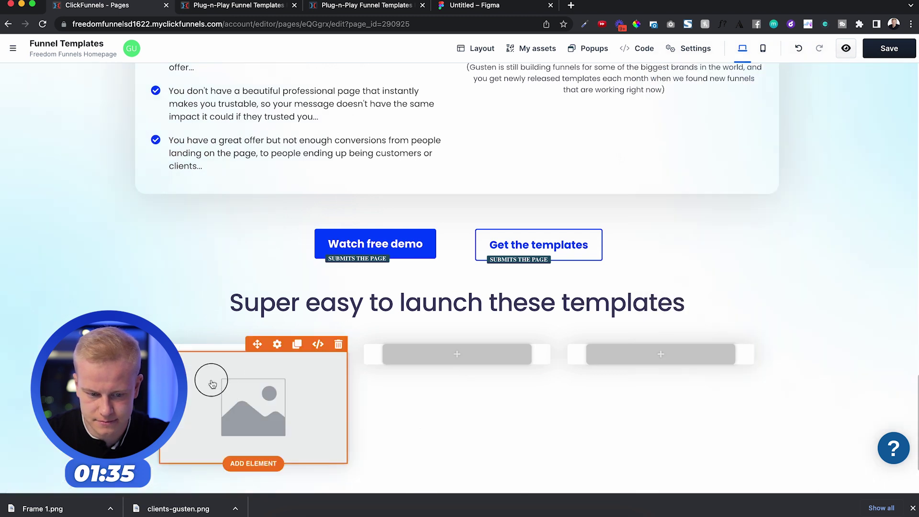
key("ctrl+v")
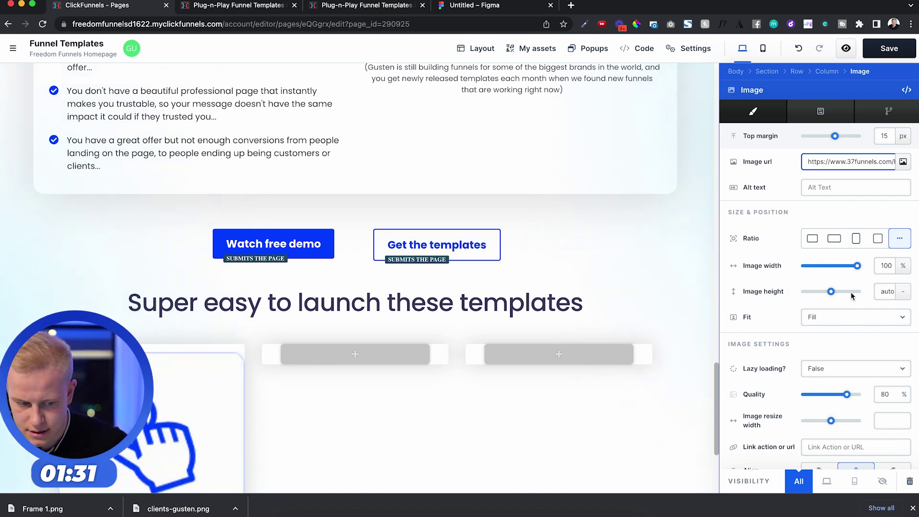
left_click(903, 266)
left_click(897, 255)
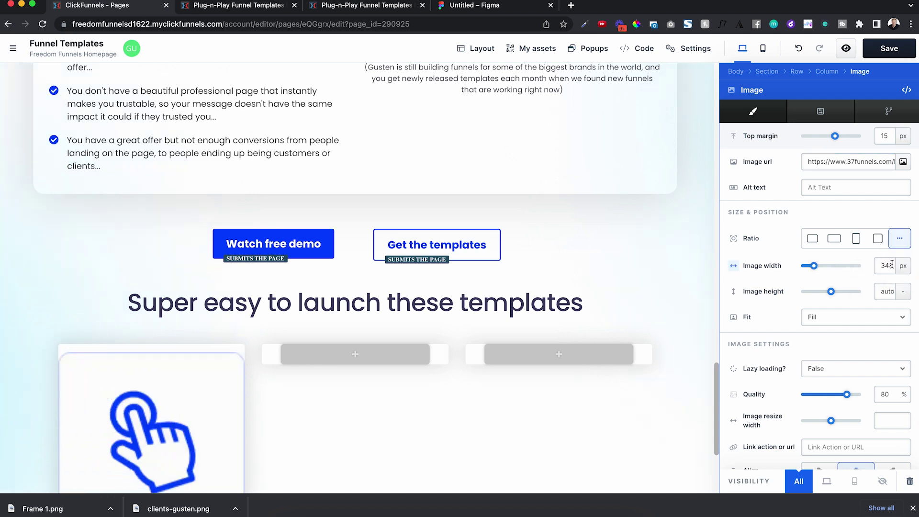
type("200")
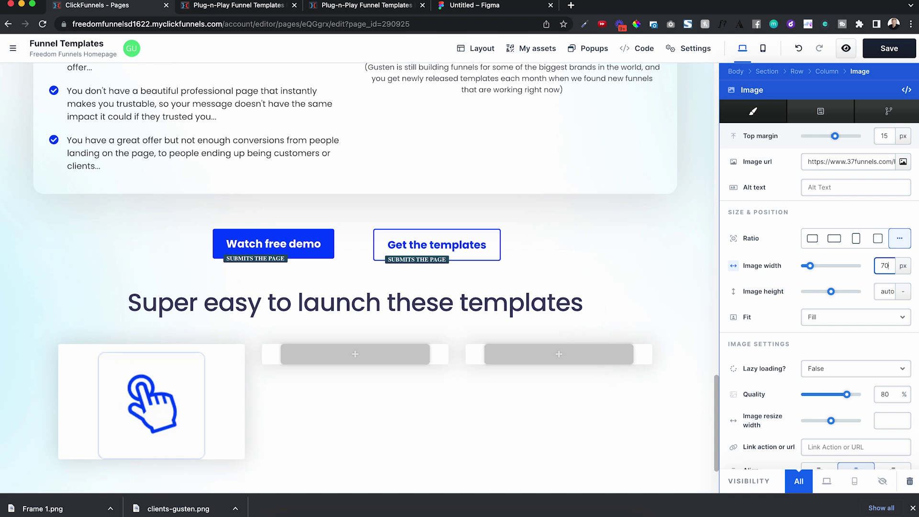
type("70")
scroll(846, 354, "down", 3)
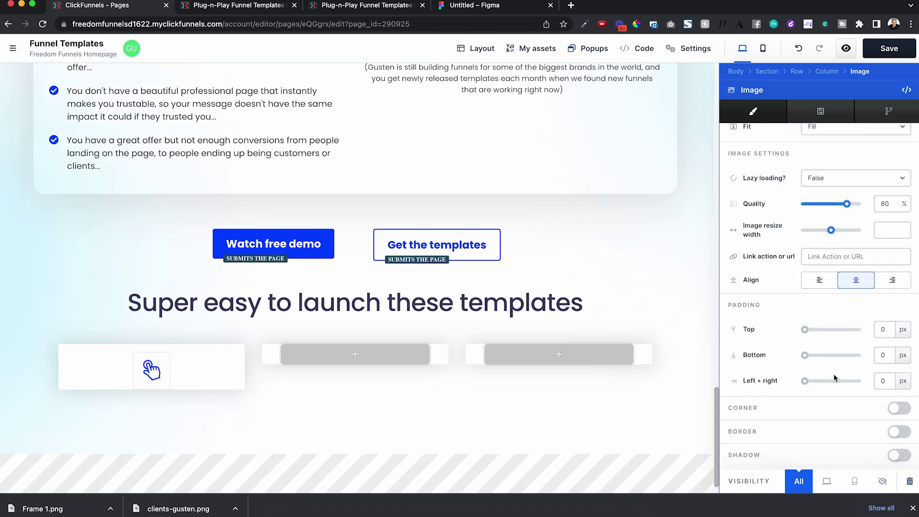
left_click(819, 282)
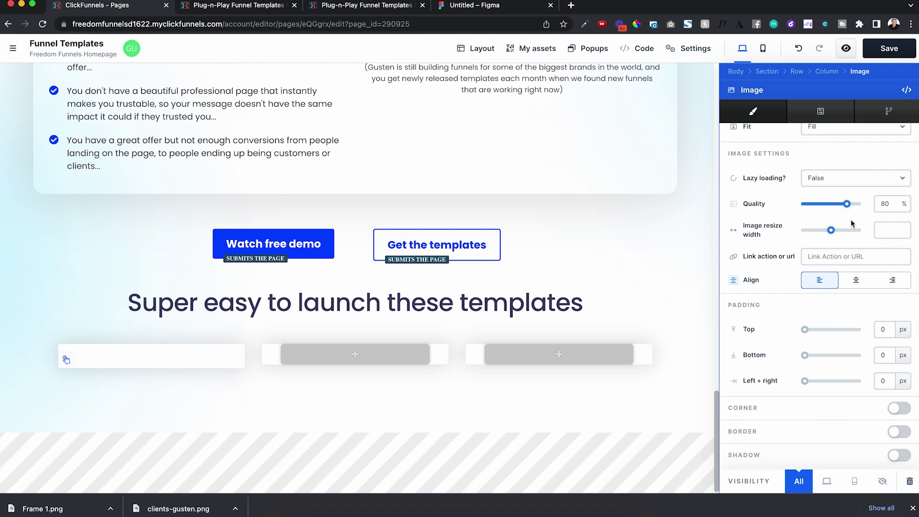
scroll(852, 224, "up", 3)
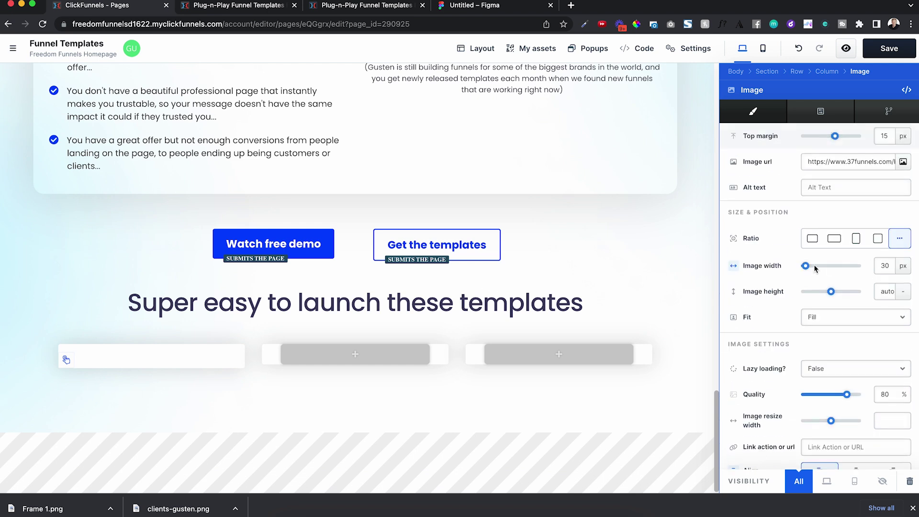
left_click_drag(806, 266, 807, 266)
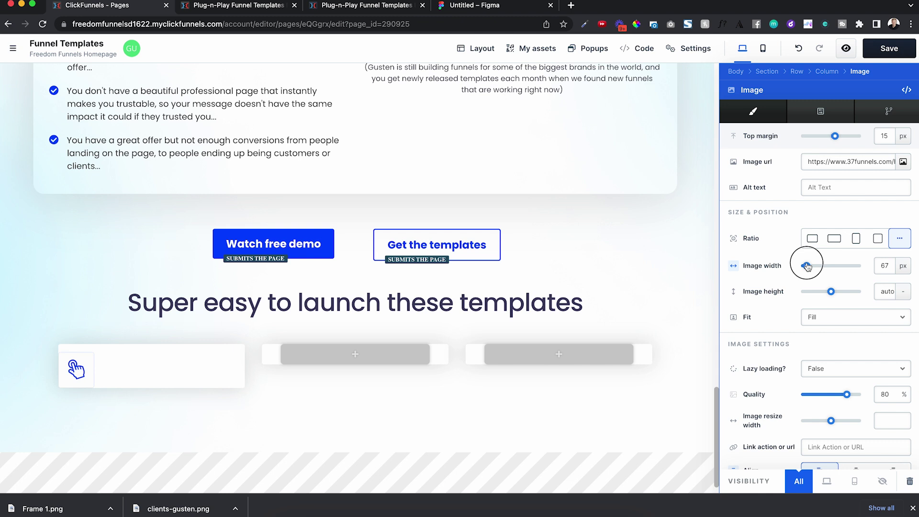
left_click(418, 332)
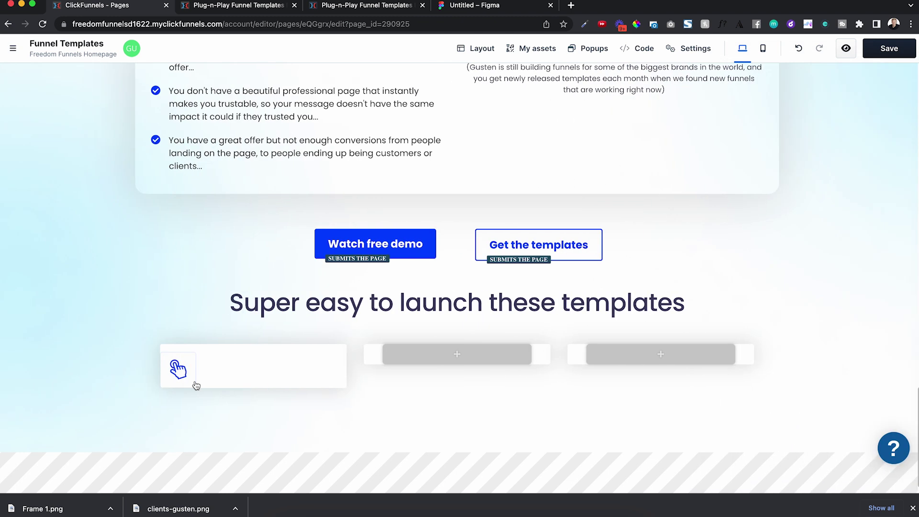
- Set the first column's padding to 30 px on all sides
left_click(345, 345)
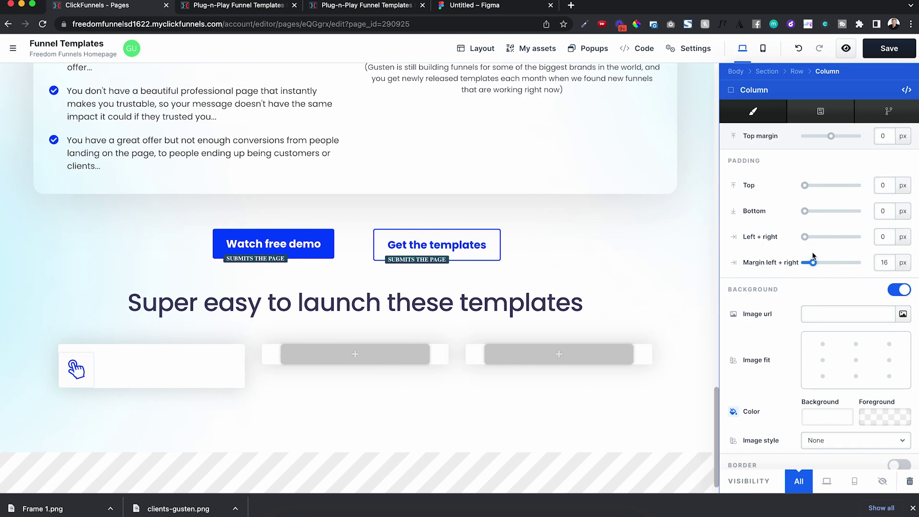
left_click_drag(806, 240, 810, 239)
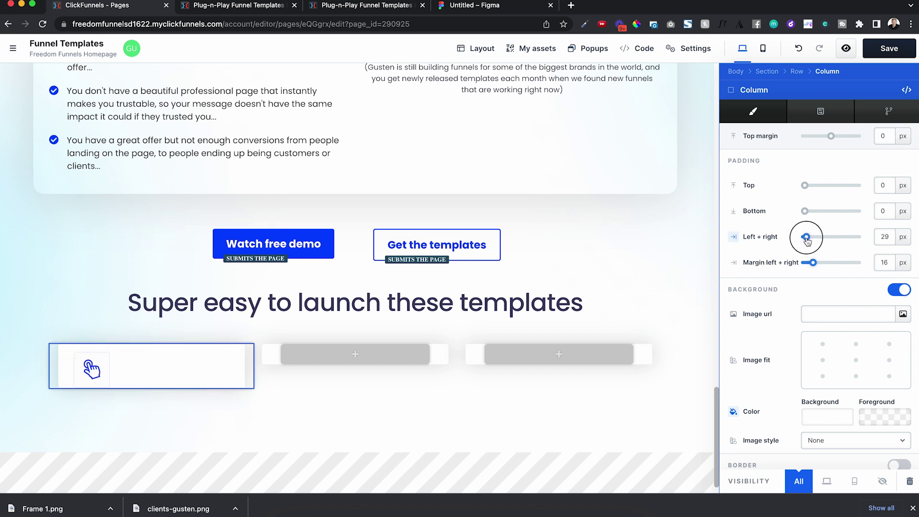
left_click_drag(806, 211, 820, 210)
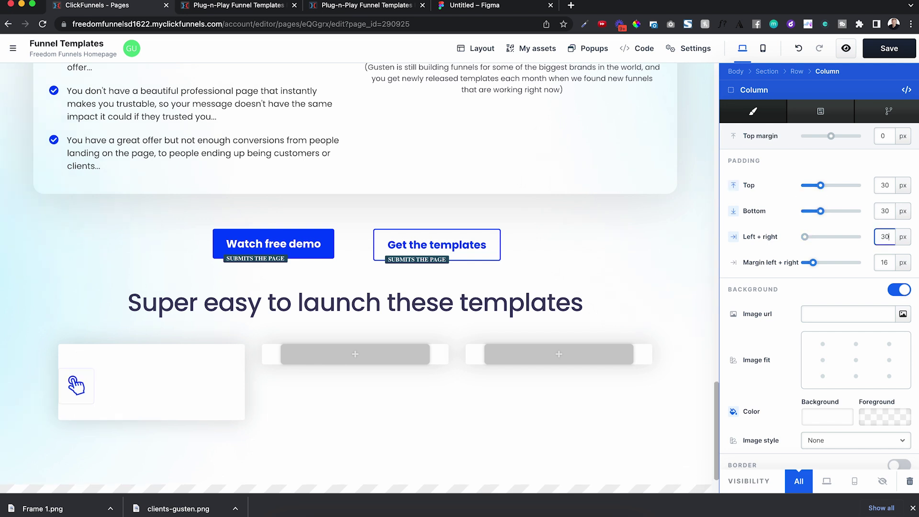
left_click(409, 288)
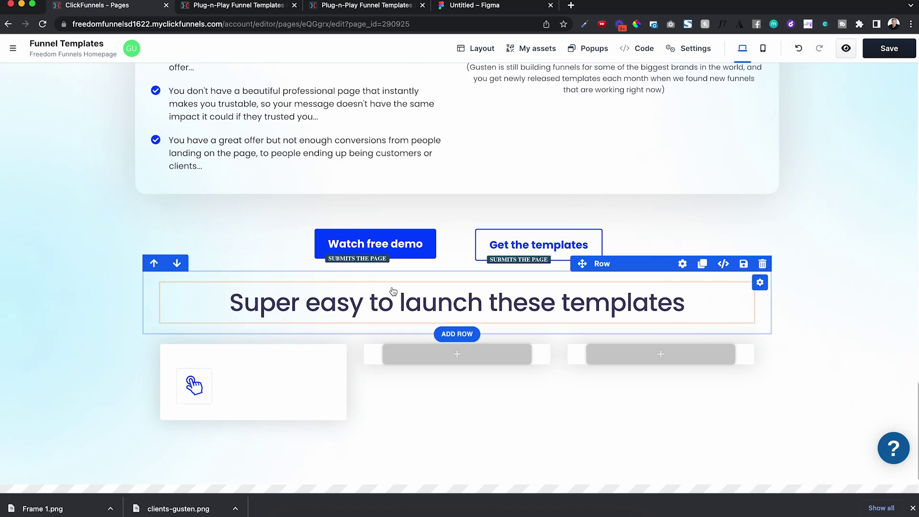
- Duplicate the section headline and move the copy into the first card
left_click(392, 291)
left_click(704, 275)
mouse_move(519, 335)
left_mouse_down()
mouse_move(255, 438)
mouse_move(245, 356)
left_mouse_up()
- Make the card headline '1 click download the funnel templates', left-aligned and smaller
left_click(186, 7)
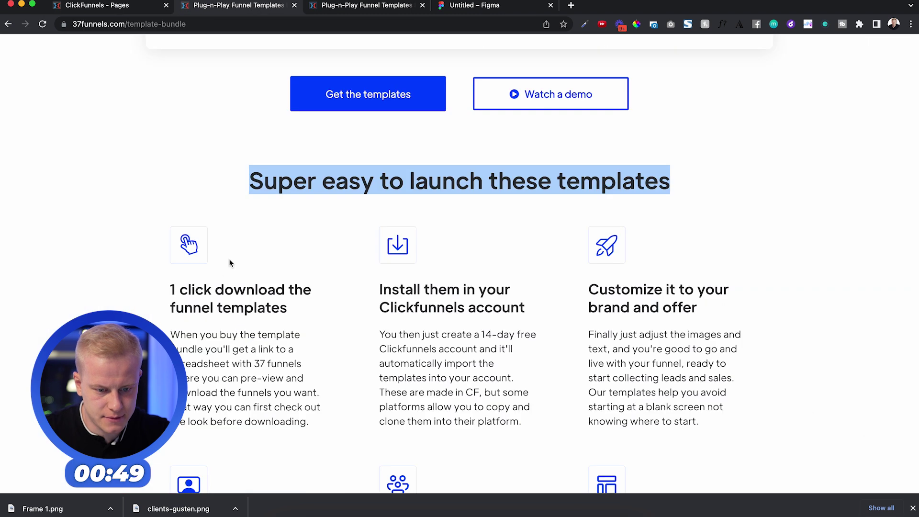
double_click(219, 291)
left_click(128, 9)
left_click(244, 365)
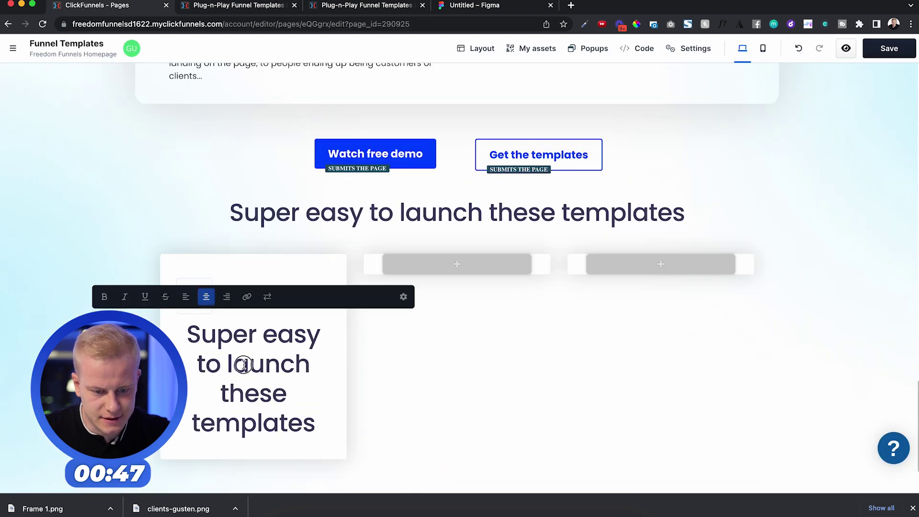
left_click(186, 300)
left_click(404, 297)
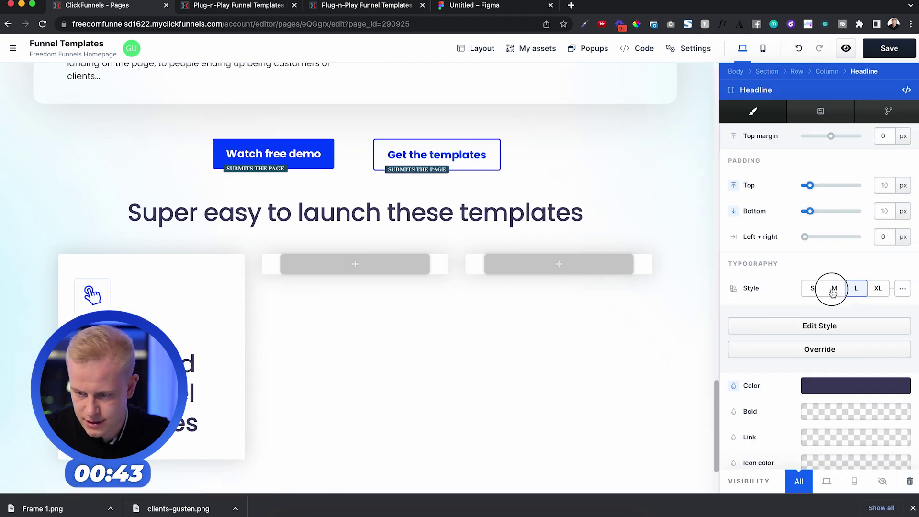
left_click(812, 289)
key("Escape")
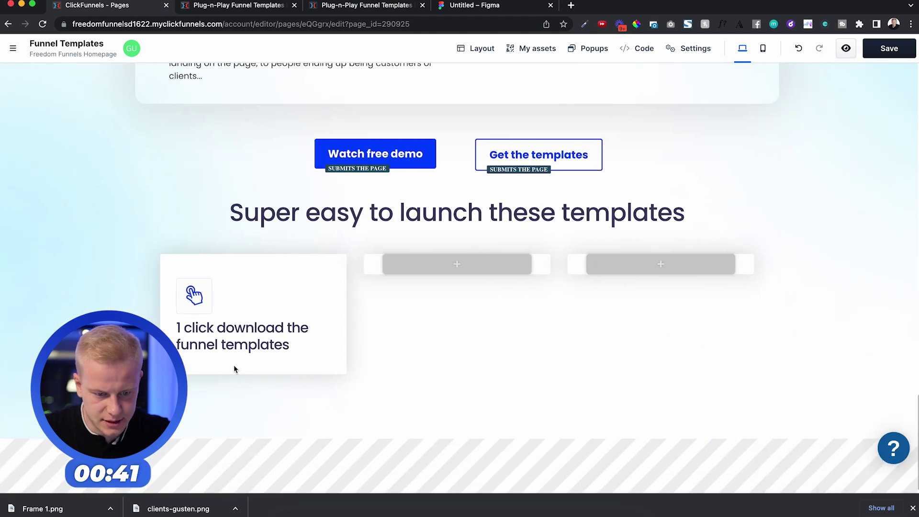
scroll(288, 140, "up", 3)
scroll(323, 134, "up", 2)
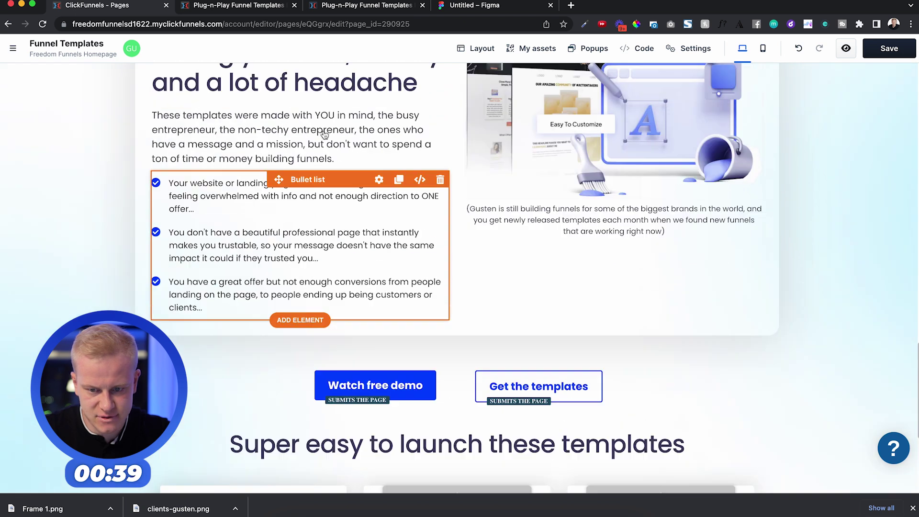
- Paste the reference's 'When you buy the template bundle…' description into the card paragraph
left_click(399, 95)
mouse_move(278, 166)
left_mouse_down()
mouse_move(329, 454)
mouse_move(279, 383)
left_mouse_up()
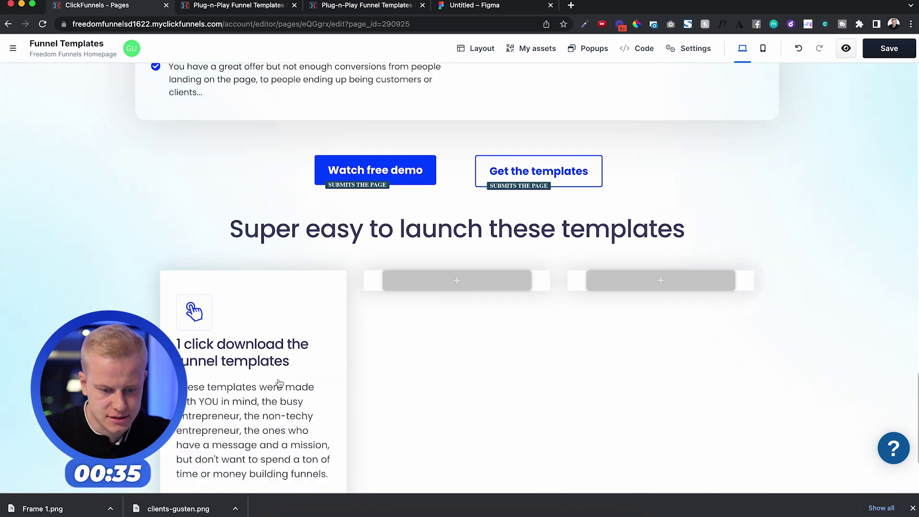
left_click(189, 7)
triple_click(233, 345)
key("ctrl+c")
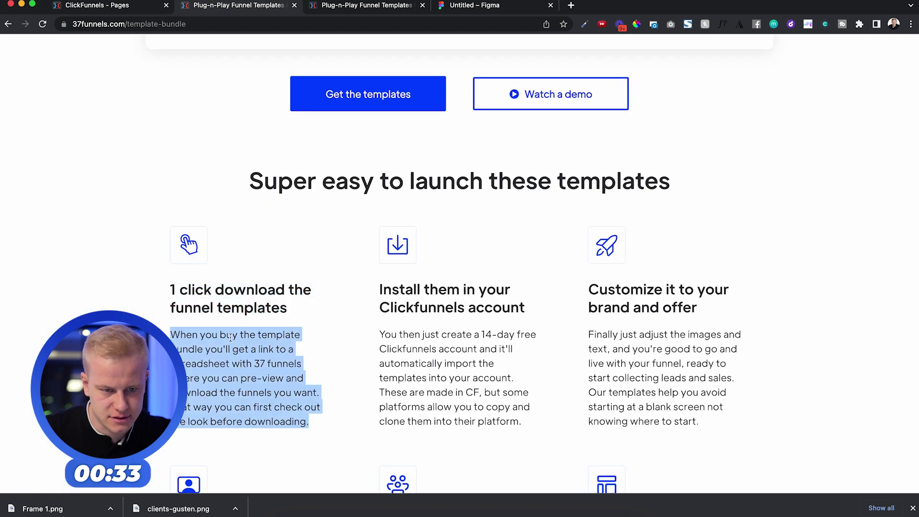
left_click(126, 8)
left_click(251, 431)
key("ctrl+v")
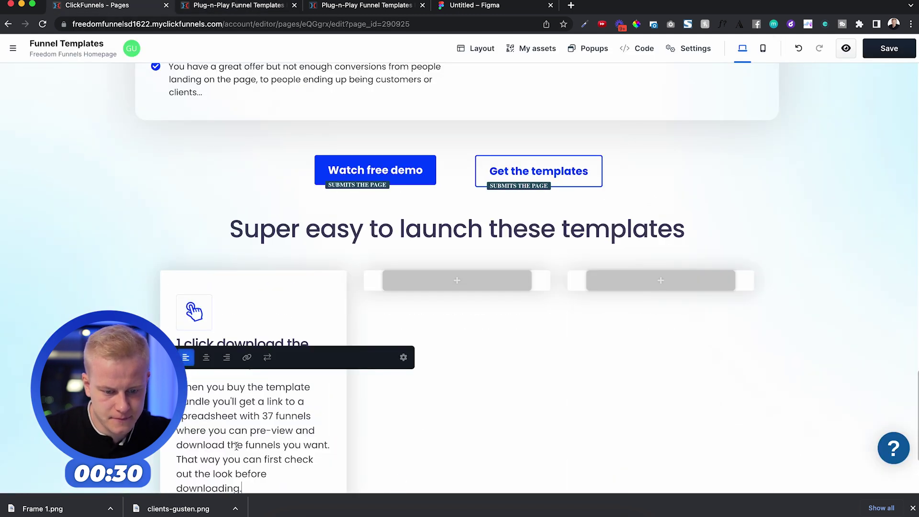
scroll(273, 279, "down", 1)
mouse_move(253, 273)
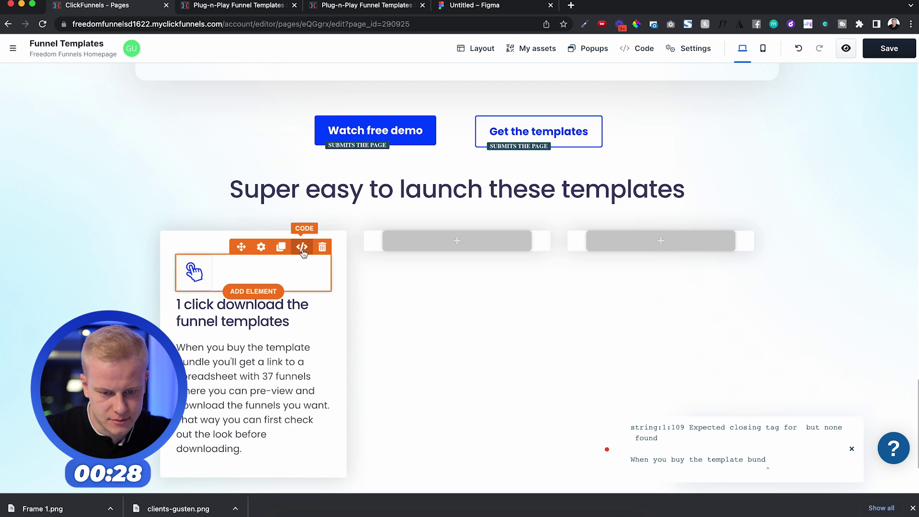
- Clone the card headline into the middle and right columns
left_click(302, 248)
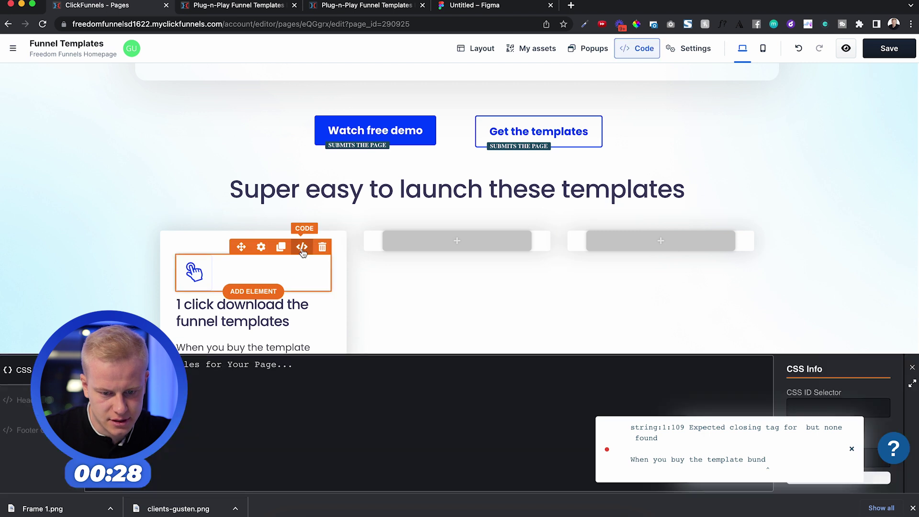
left_click(911, 364)
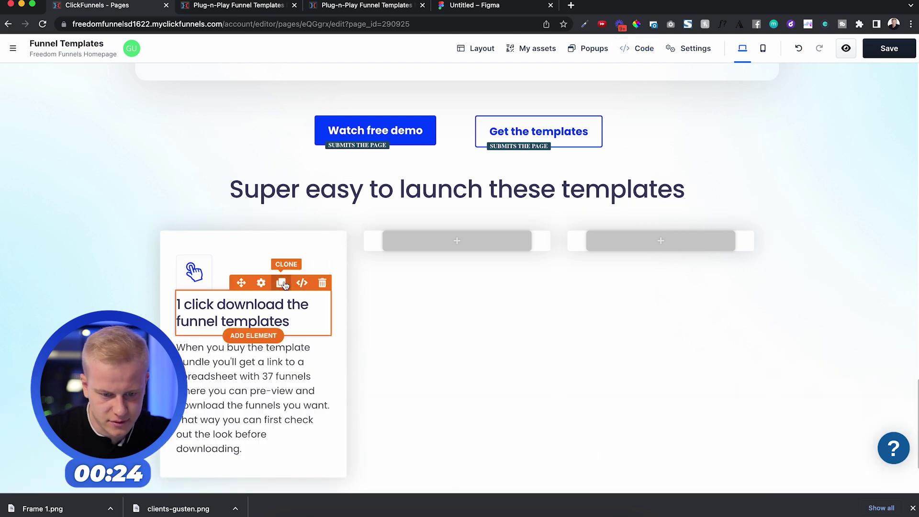
left_click(281, 283)
left_click(282, 283)
left_click_drag(434, 233, 433, 234)
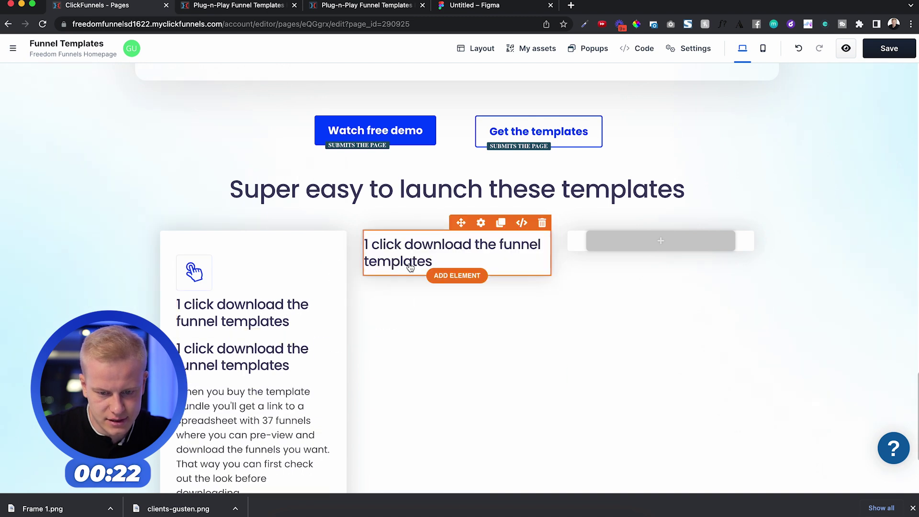
left_click_drag(244, 313, 647, 248)
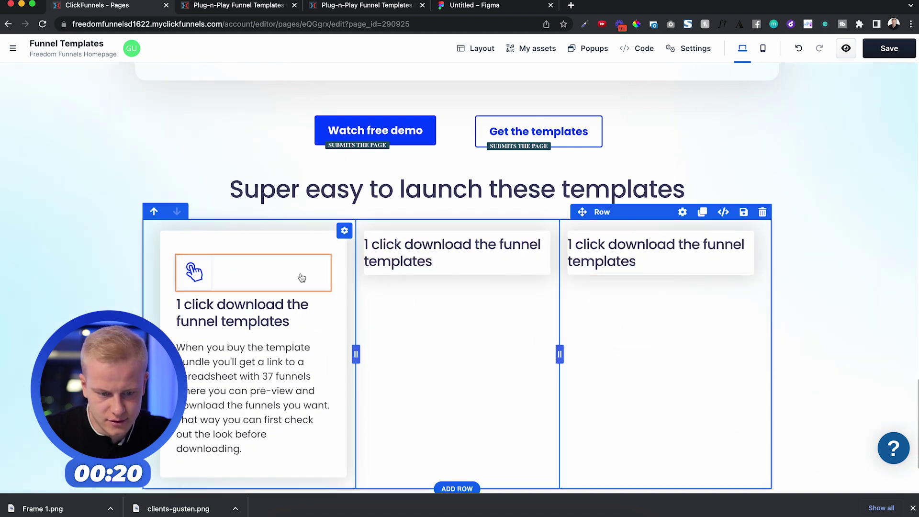
- Clone the hand icon into the middle and right columns
left_click(282, 252)
left_click(281, 251)
left_click_drag(406, 242, 405, 241)
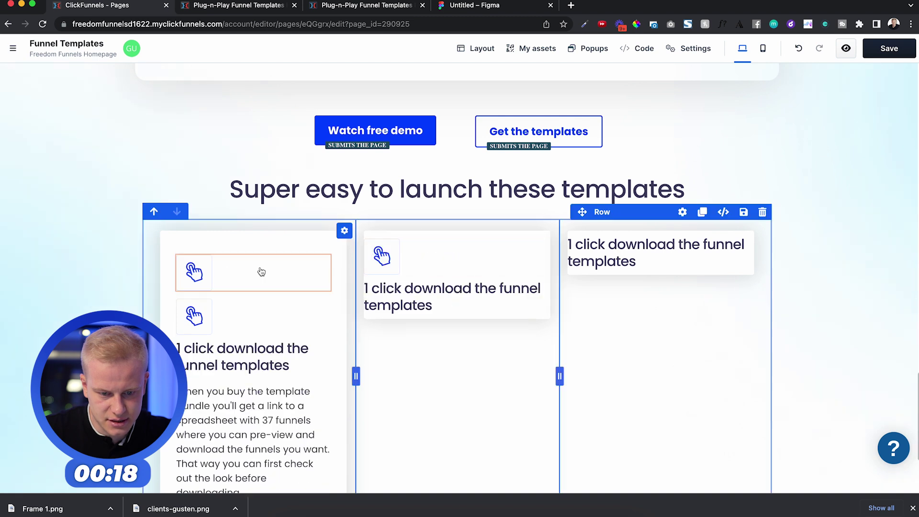
mouse_move(261, 269)
left_mouse_down()
mouse_move(567, 269)
mouse_move(614, 247)
left_mouse_up()
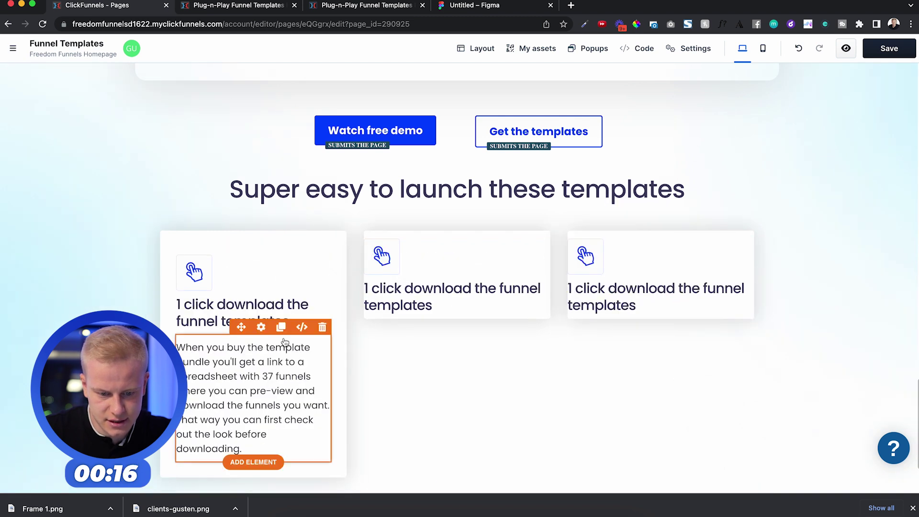
- Clone the description paragraph into both columns, placing the right headline above its paragraph
left_click(282, 327)
left_click_drag(424, 303, 424, 316)
left_click_drag(266, 365, 674, 363)
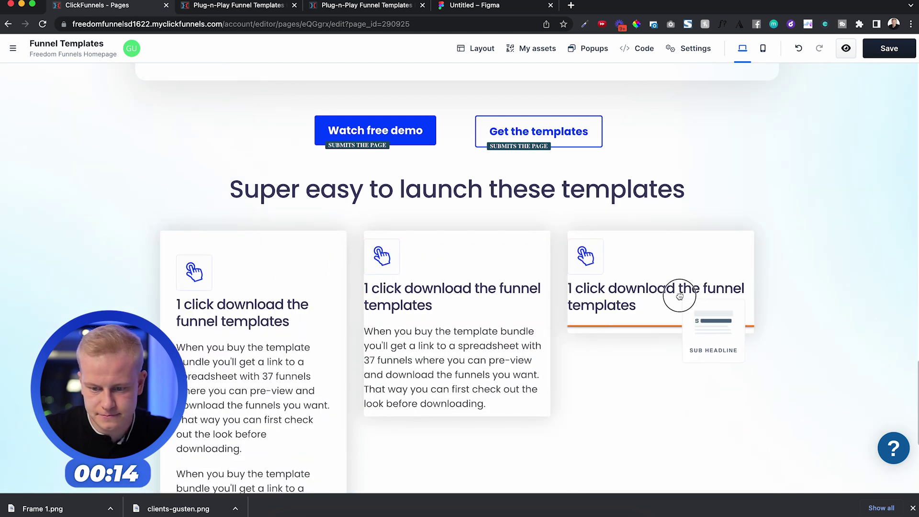
left_click_drag(658, 403, 653, 422)
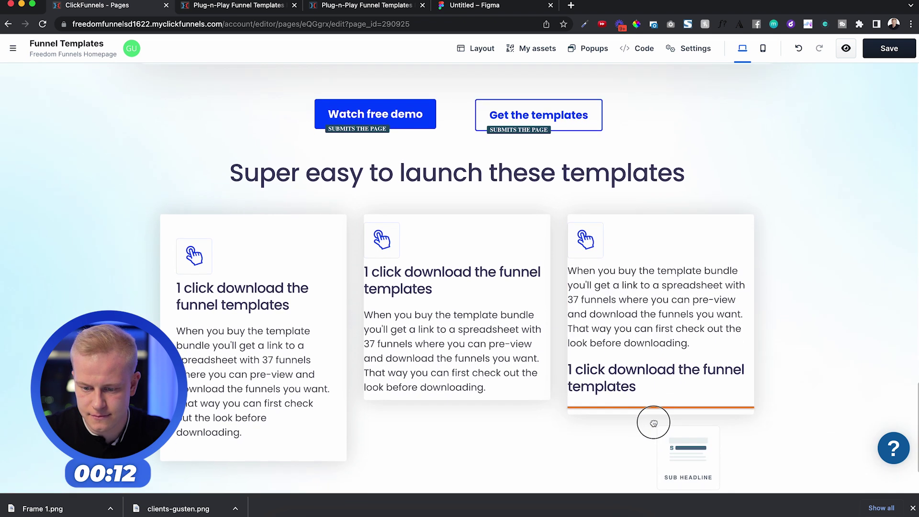
left_click(722, 378)
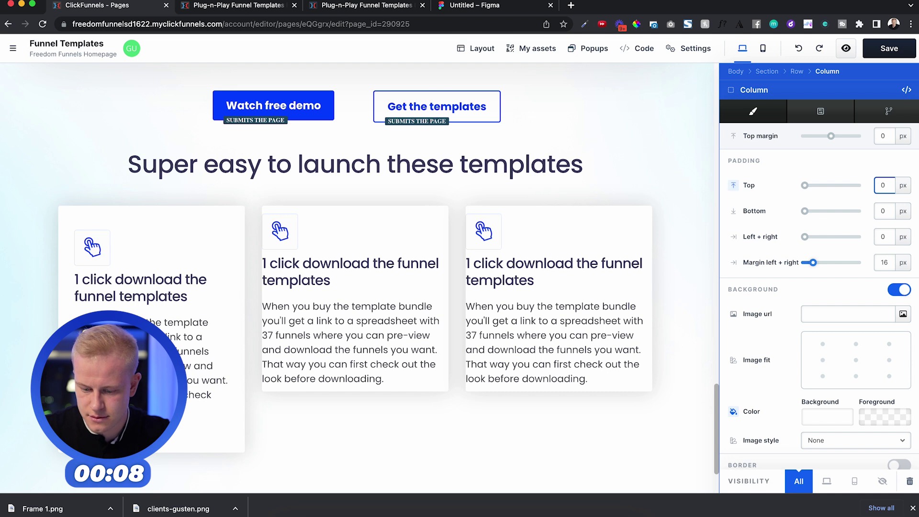
- Apply 30 px top and side padding to the columns, then clone the card row
left_click(883, 211)
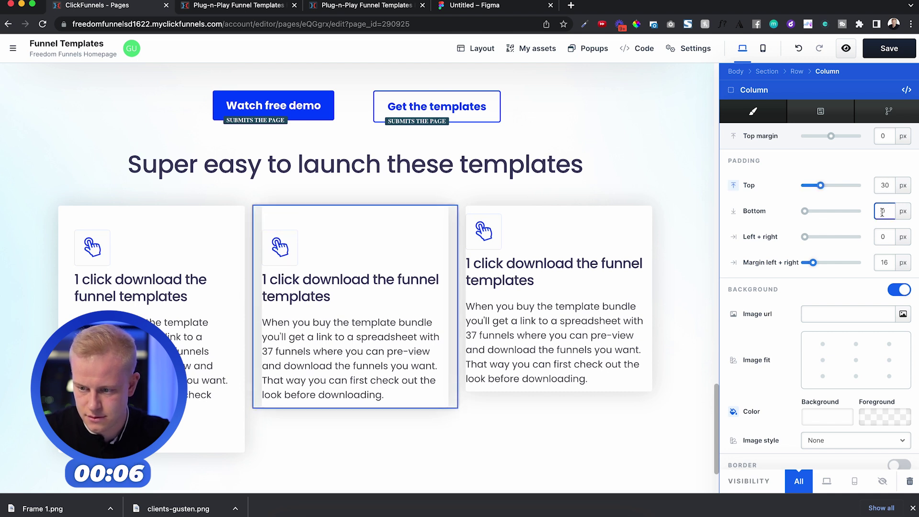
type("30")
key("Return")
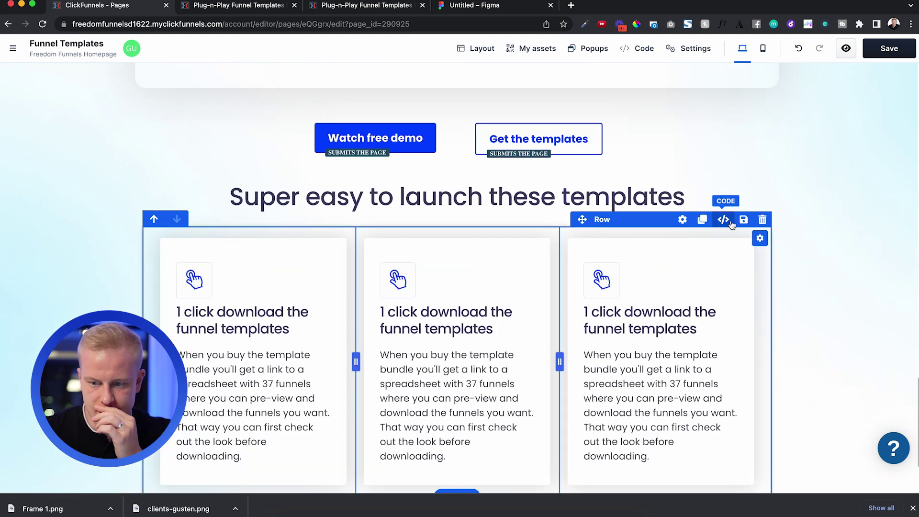
left_click(707, 222)
scroll(817, 235, "down", 3)
scroll(816, 235, "down", 3)
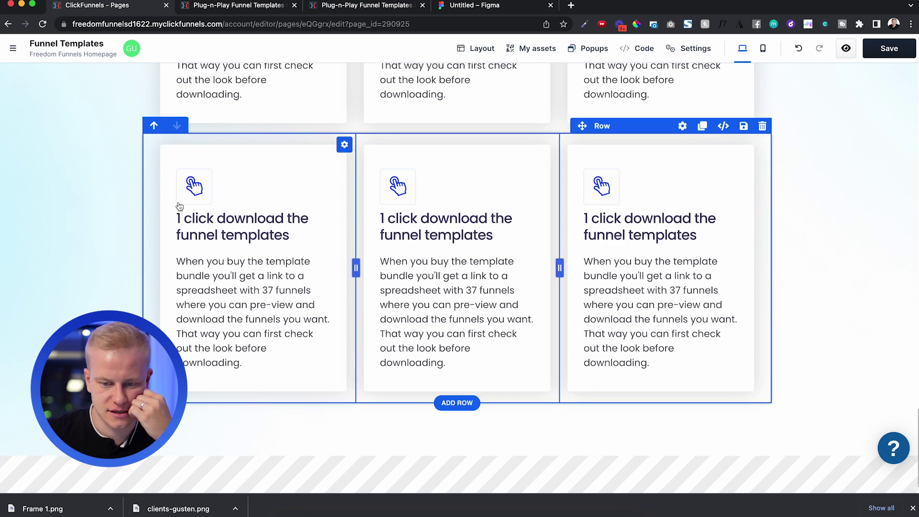
scroll(782, 333, "up", 5)
scroll(783, 333, "up", 5)
scroll(782, 333, "up", 5)
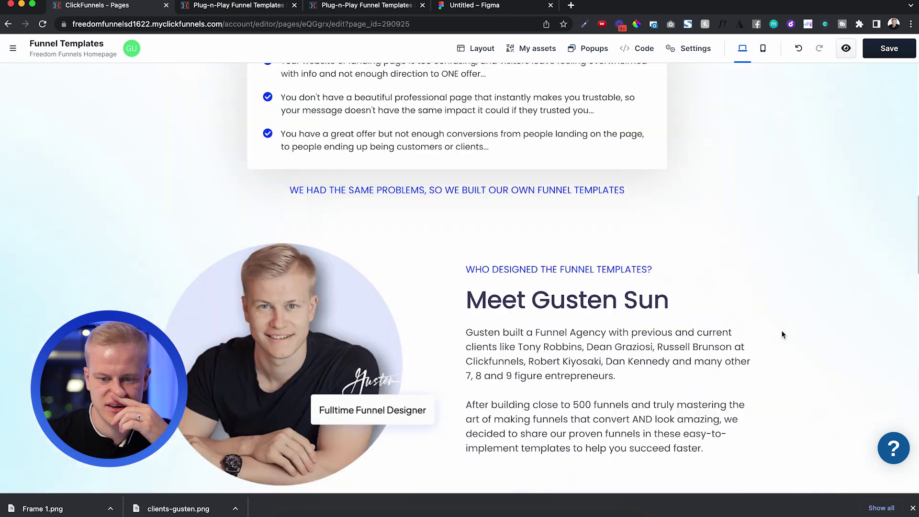
scroll(784, 335, "up", 5)
scroll(782, 335, "up", 5)
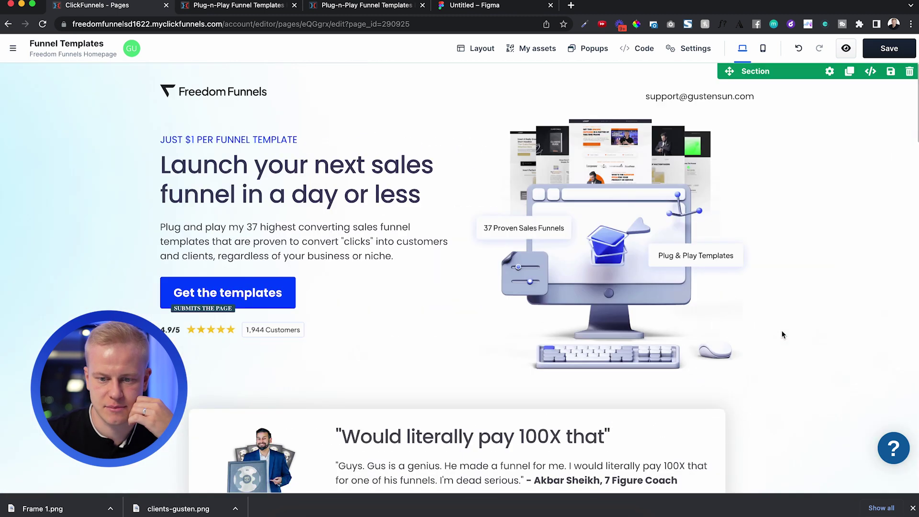
left_click(263, 15)
scroll(308, 164, "down", 2)
scroll(308, 164, "down", 5)
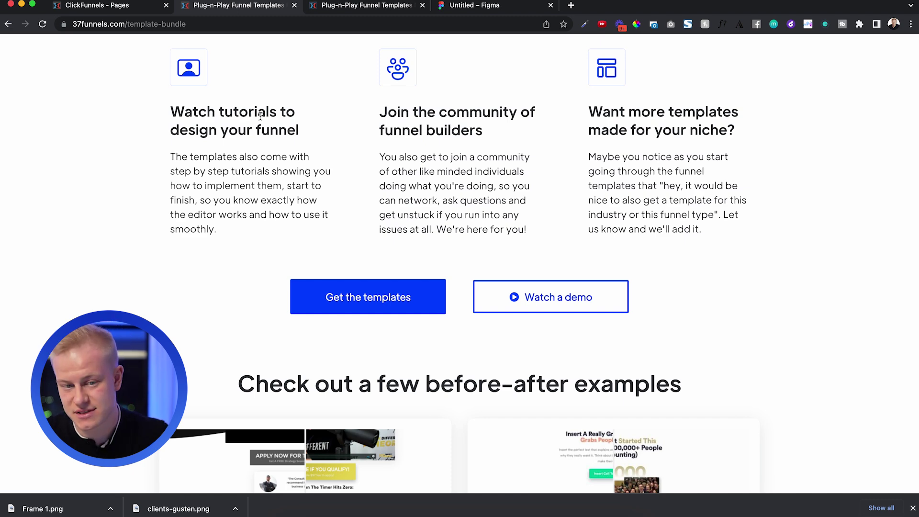
left_click(117, 15)
scroll(142, 93, "down", 5)
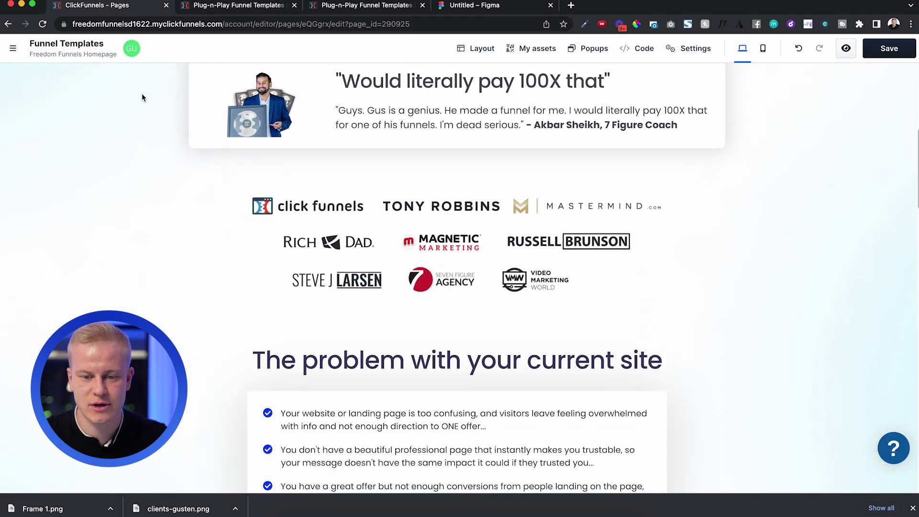
scroll(141, 94, "down", 10)
scroll(142, 94, "down", 10)
scroll(142, 94, "down", 2)
scroll(141, 94, "up", 10)
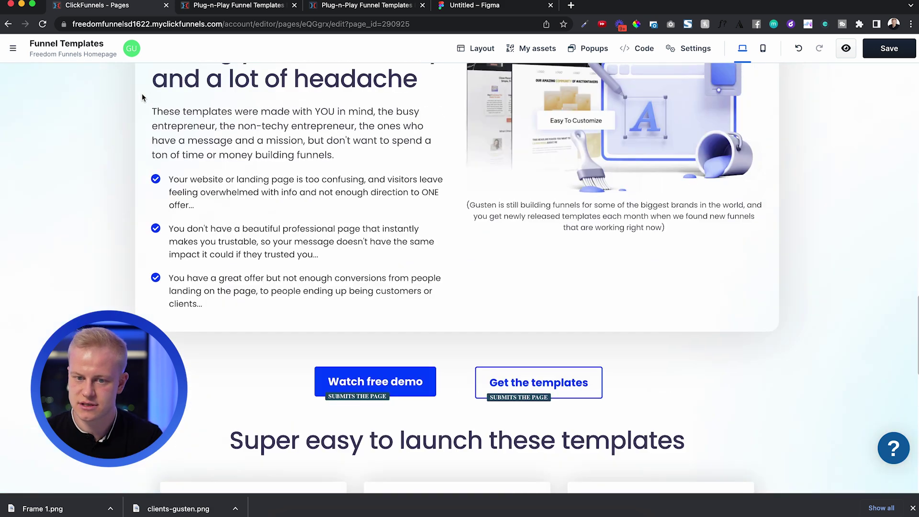
scroll(142, 93, "up", 10)
scroll(142, 94, "up", 3)
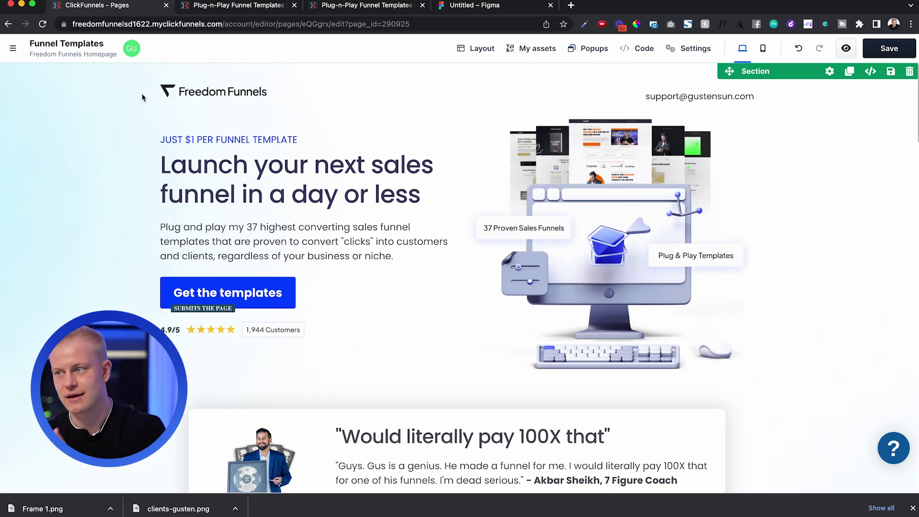